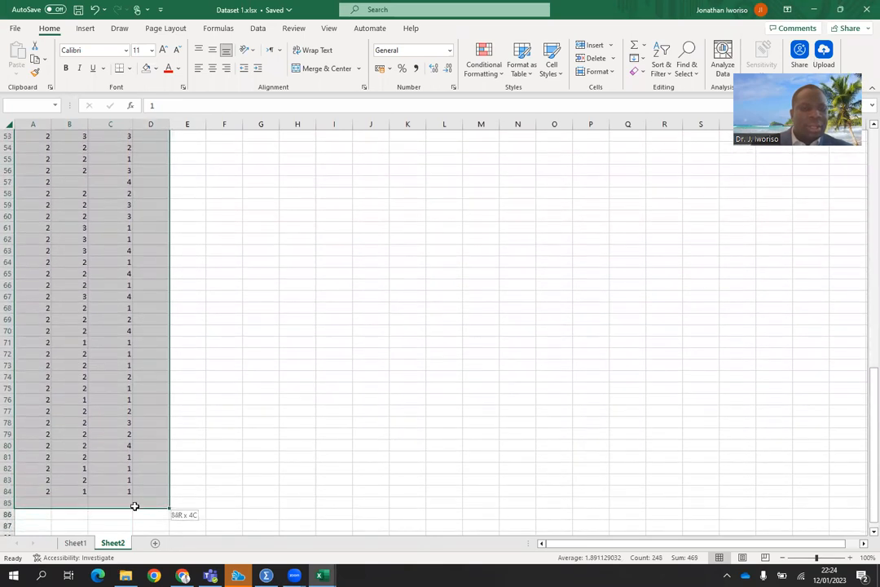
Fill the empty cell B57 on Sheet2 with the value 2
left_click(82, 181)
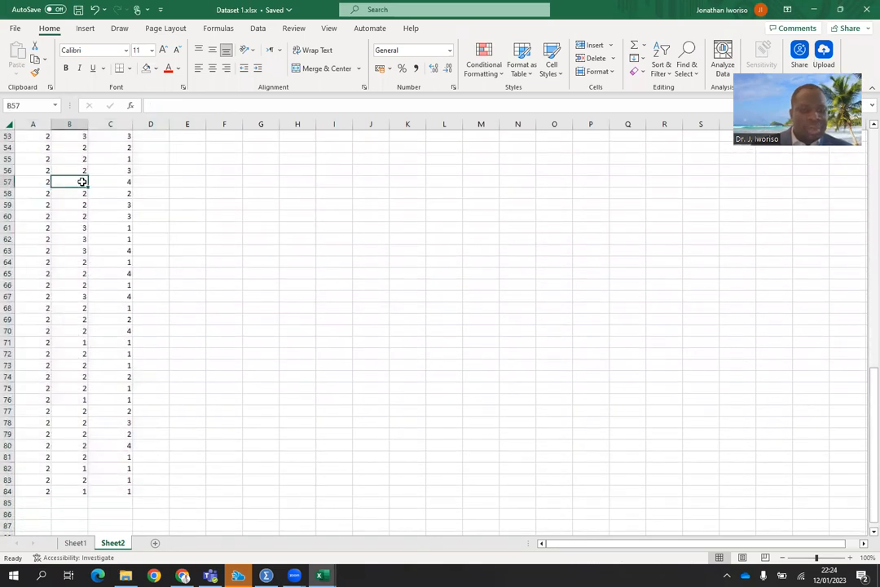
type("2")
left_click(162, 215)
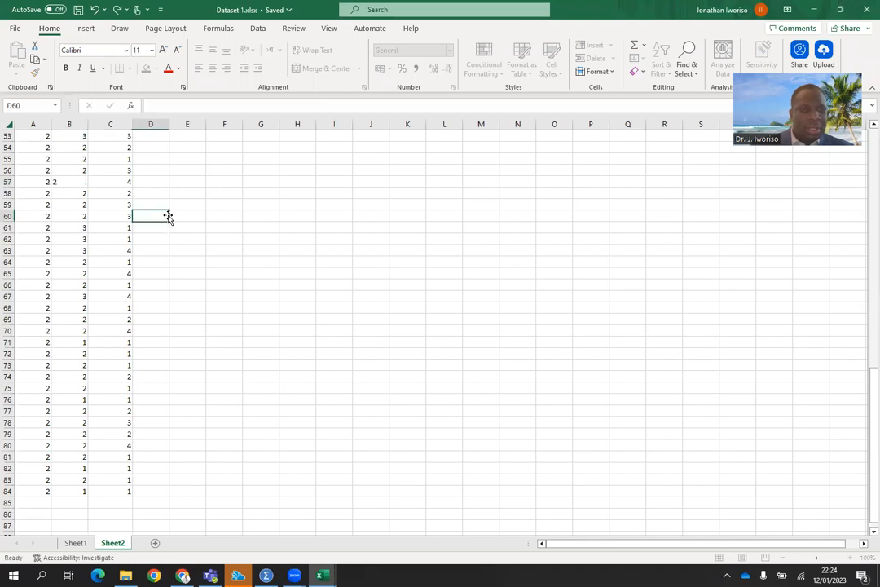
Copy the data range A2:C84 without its header row and switch to the SPSS Statistics Data Editor
scroll(864, 143, "up", 17)
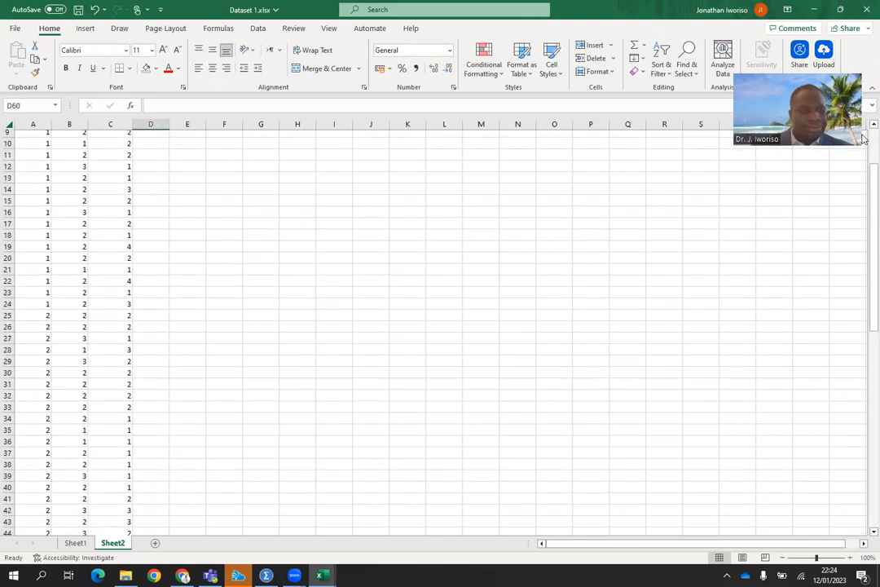
left_click_drag(45, 147, 127, 480)
key("ctrl+c")
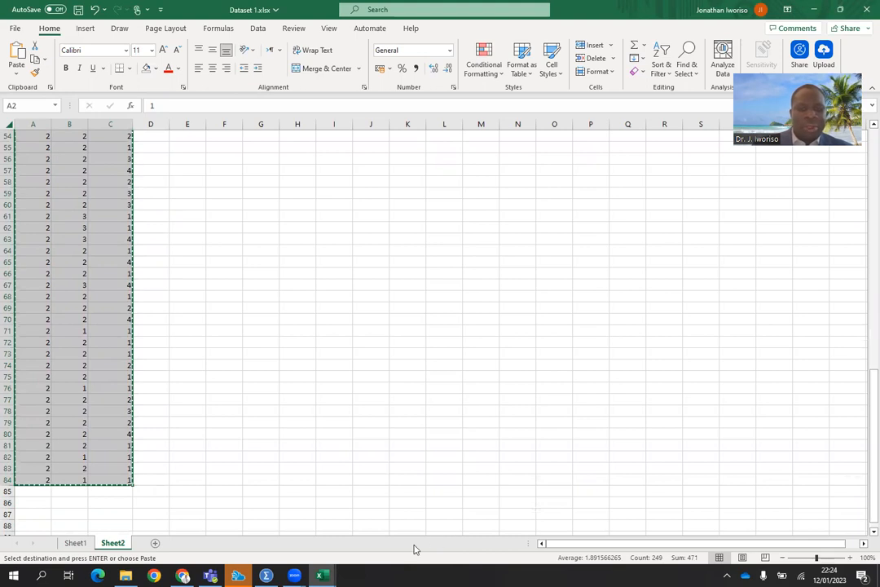
left_click(268, 575)
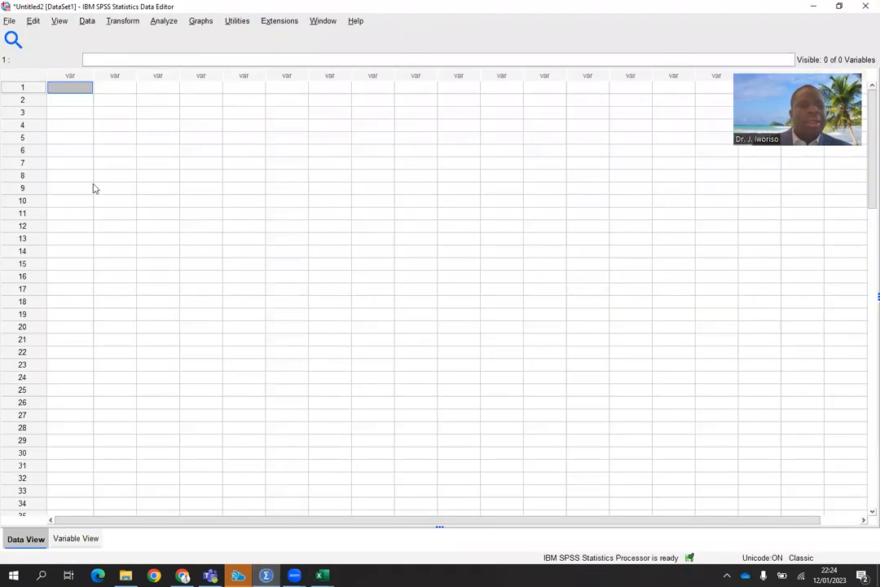
left_click(10, 21)
mouse_move(43, 66)
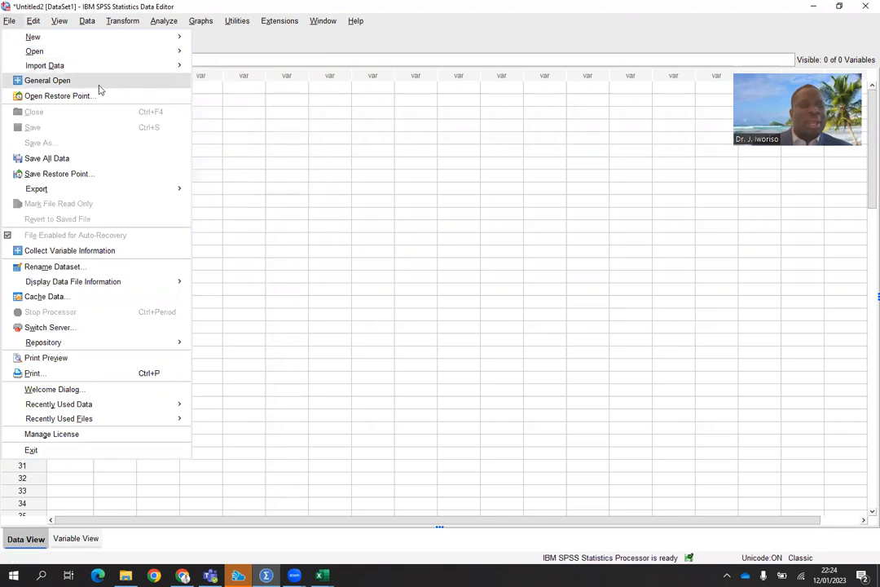
mouse_move(93, 69)
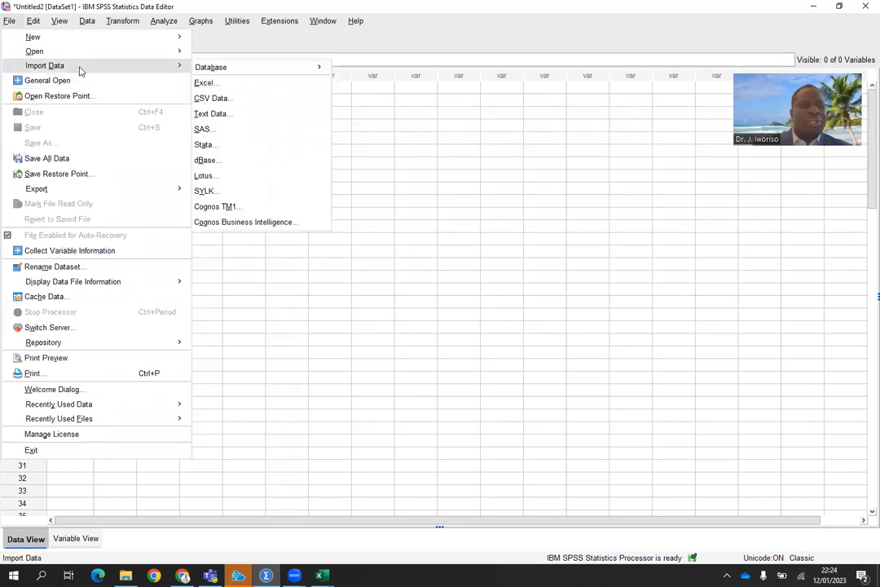
left_click(205, 83)
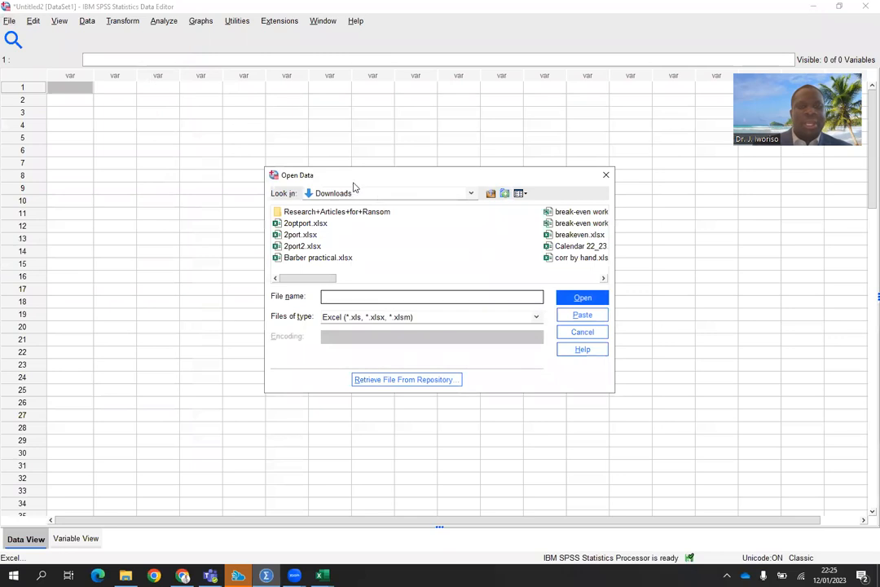
left_click(470, 194)
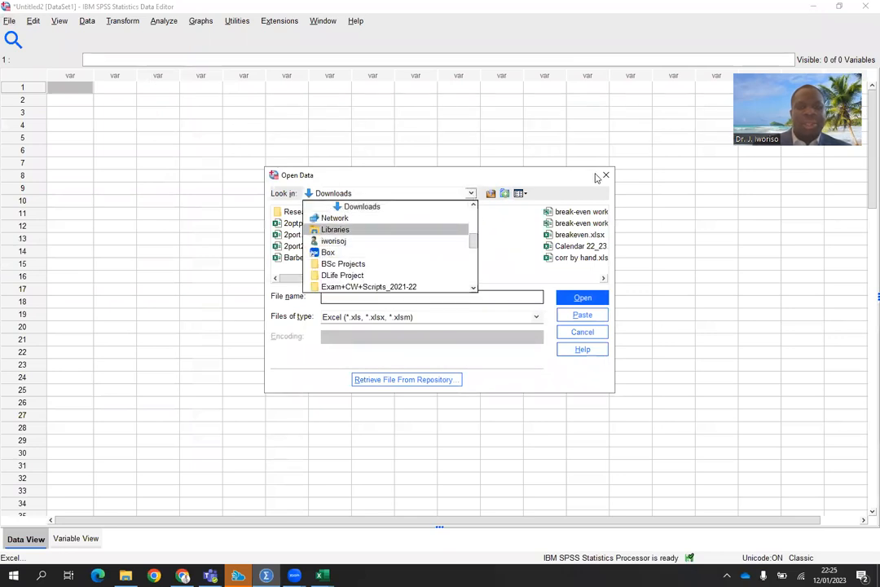
left_click(607, 175)
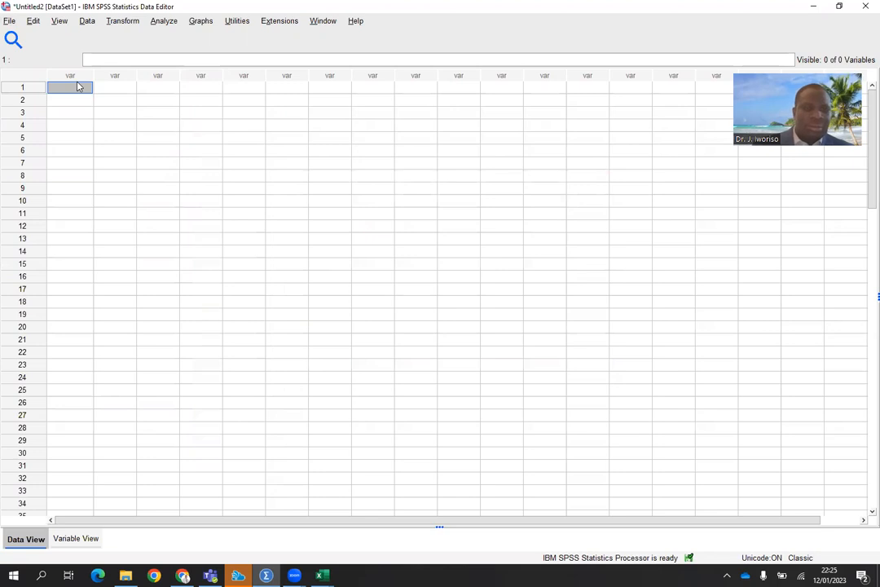
Paste the copied data into the empty dataset, starting at row 1 of the first column, and check its variable definitions
key("ctrl+v")
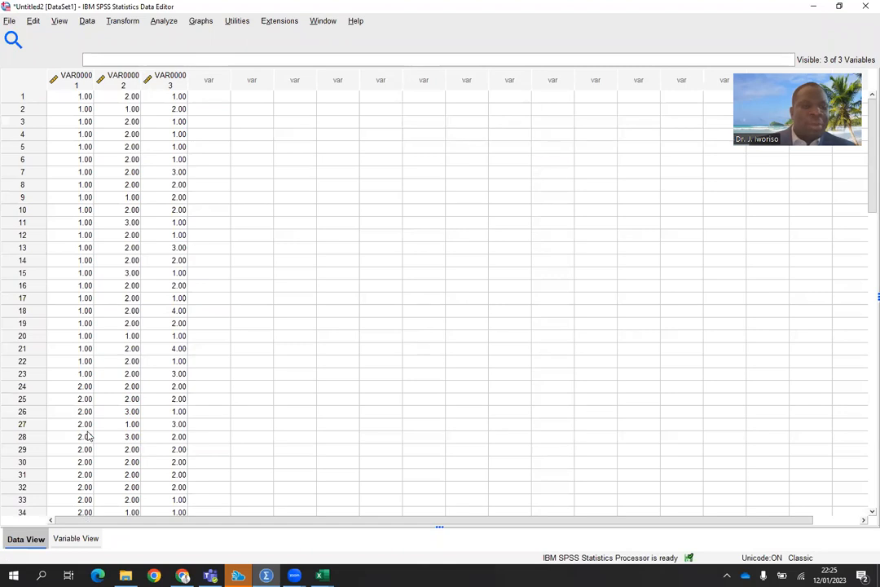
left_click(62, 538)
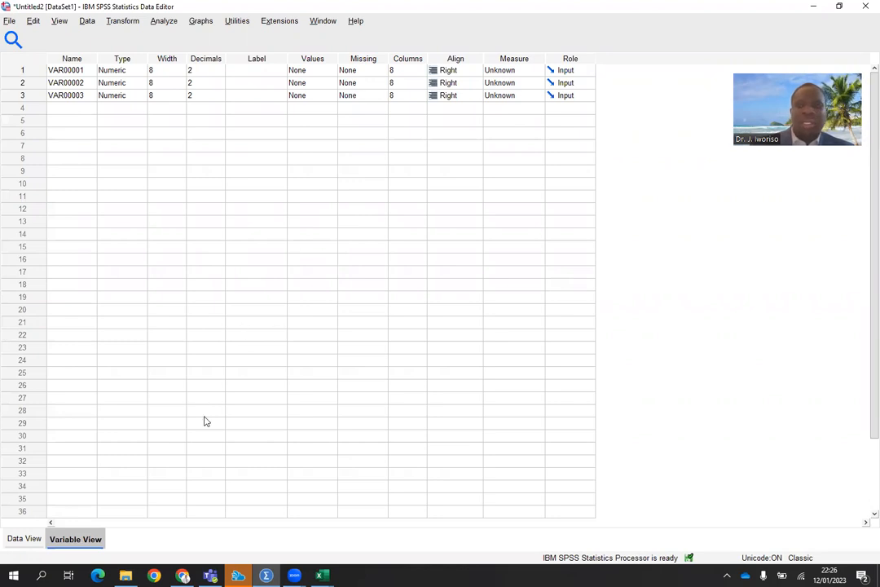
left_click(24, 540)
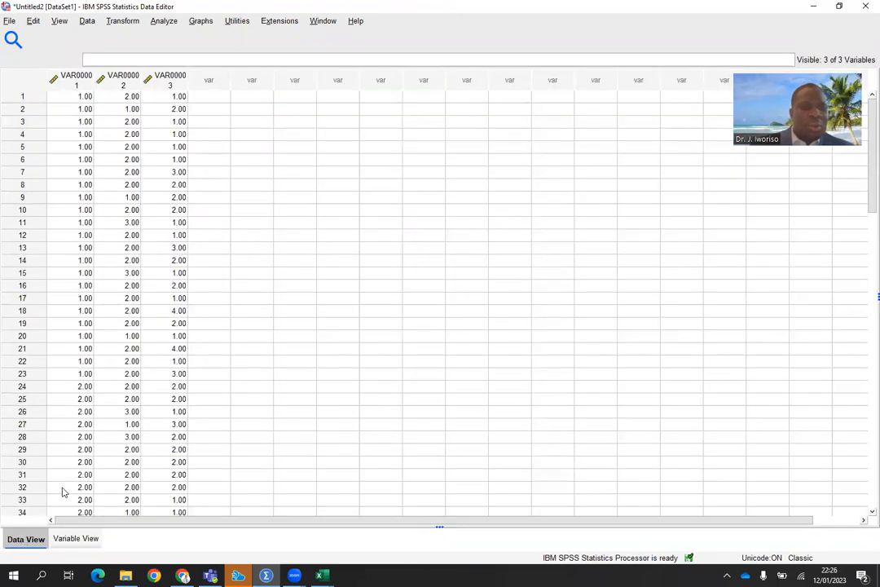
Rename the first variable to Sex
left_click(69, 544)
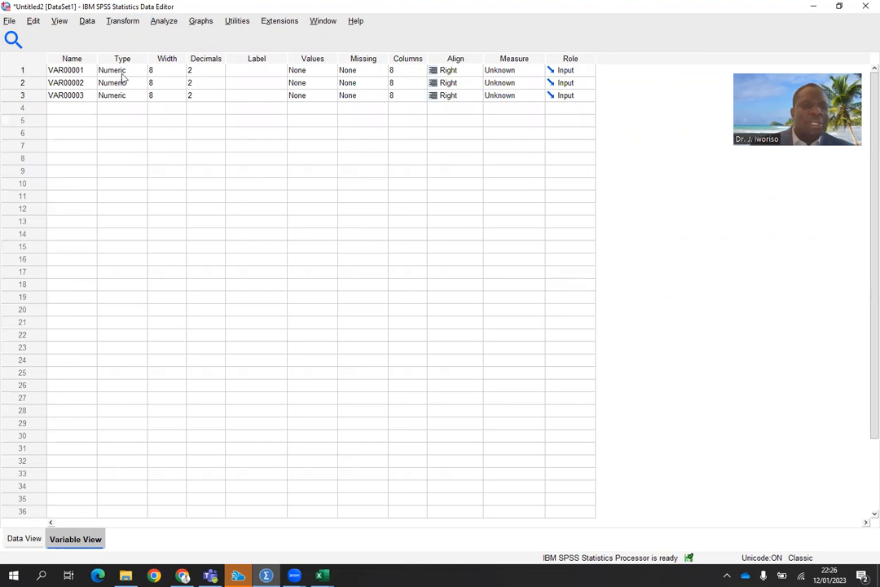
left_click(86, 70)
key("BackSpace")
key("BackSpace")
key("BackSpace")
key("BackSpace")
key("BackSpace")
key("BackSpace")
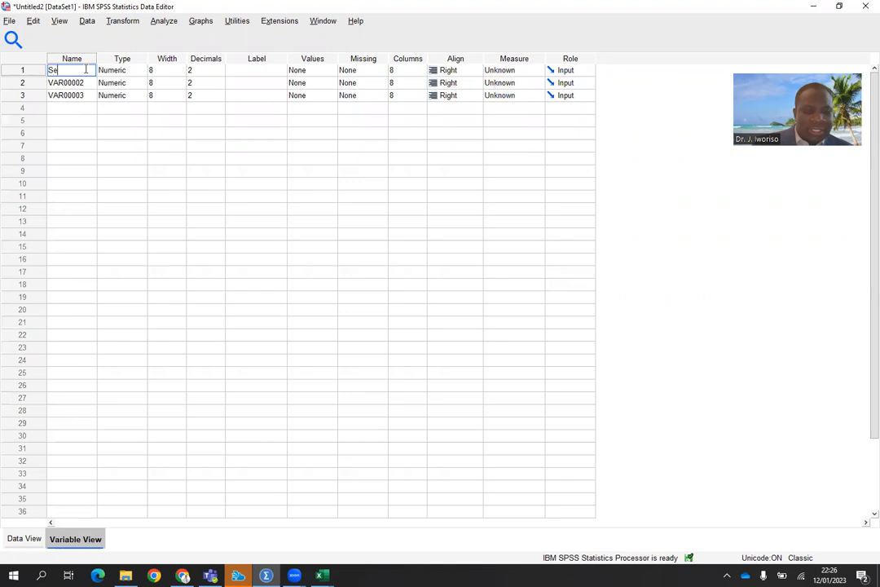
Rename the second variable to Fitness
left_click(79, 84)
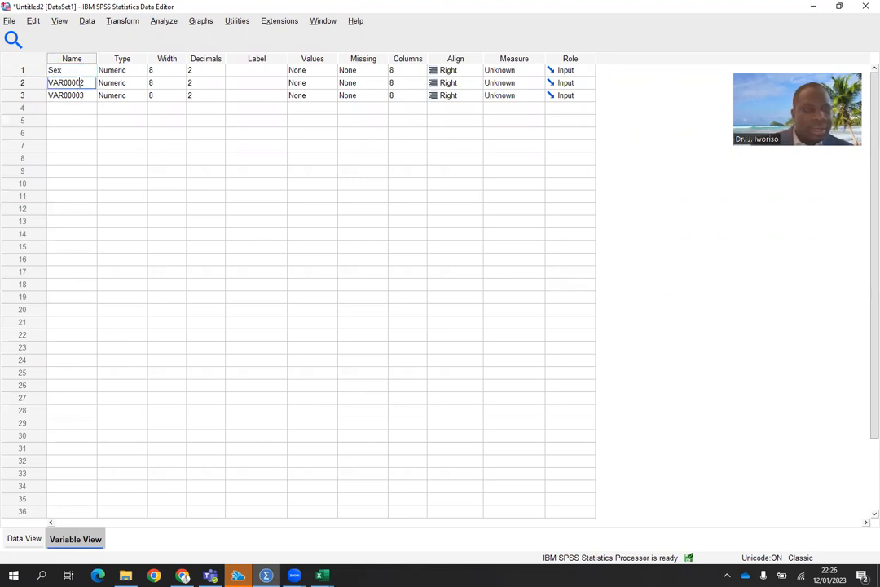
key("BackSpace")
key("BackSpace")
key("BackSpace")
key("BackSpace")
key("BackSpace")
key("BackSpace")
key("BackSpace")
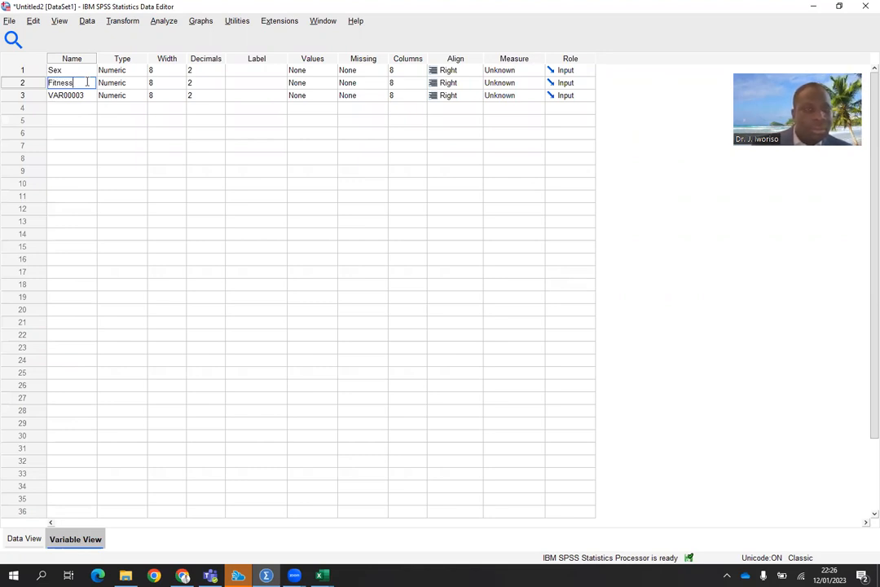
Rename the third variable to Blood_group
left_click(85, 95)
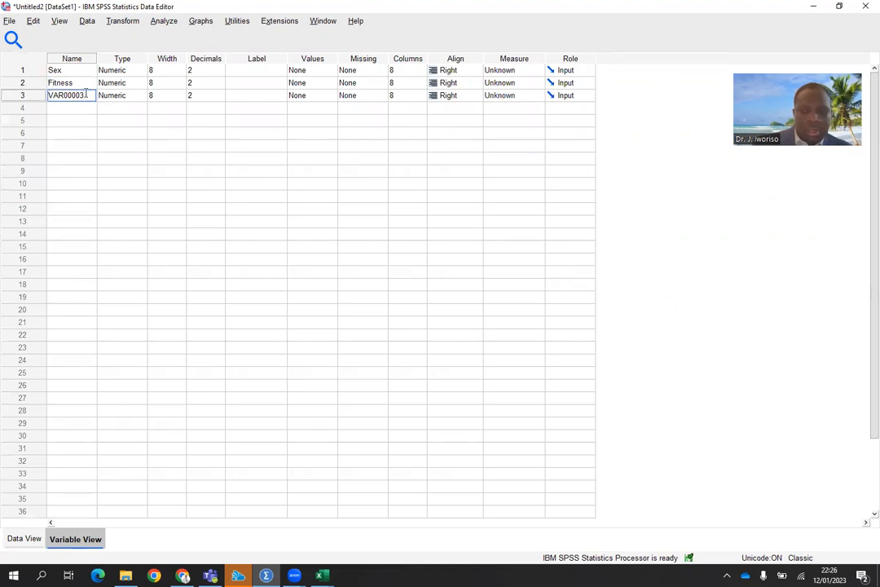
key("BackSpace")
key("BackSpace")
key("BackSpace")
key("BackSpace")
key("BackSpace")
key("BackSpace")
key("BackSpace")
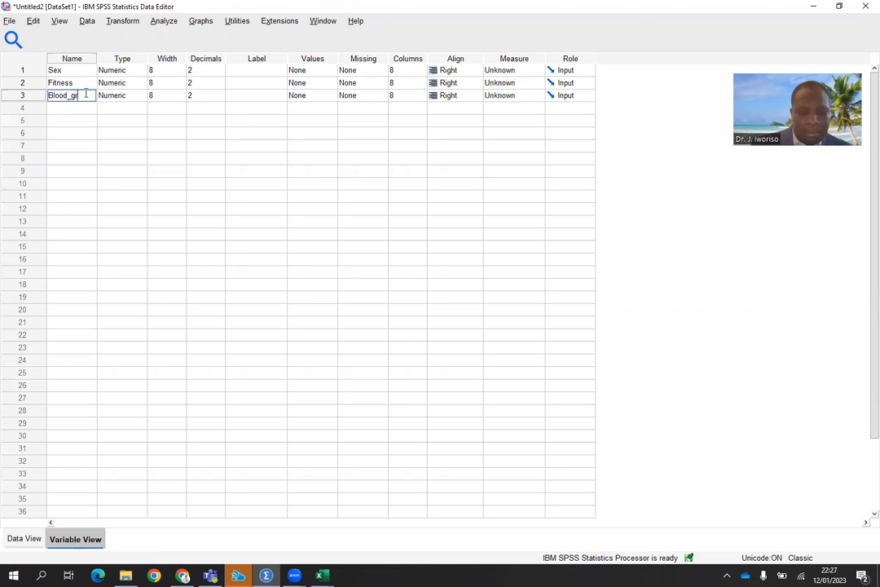
left_click(131, 134)
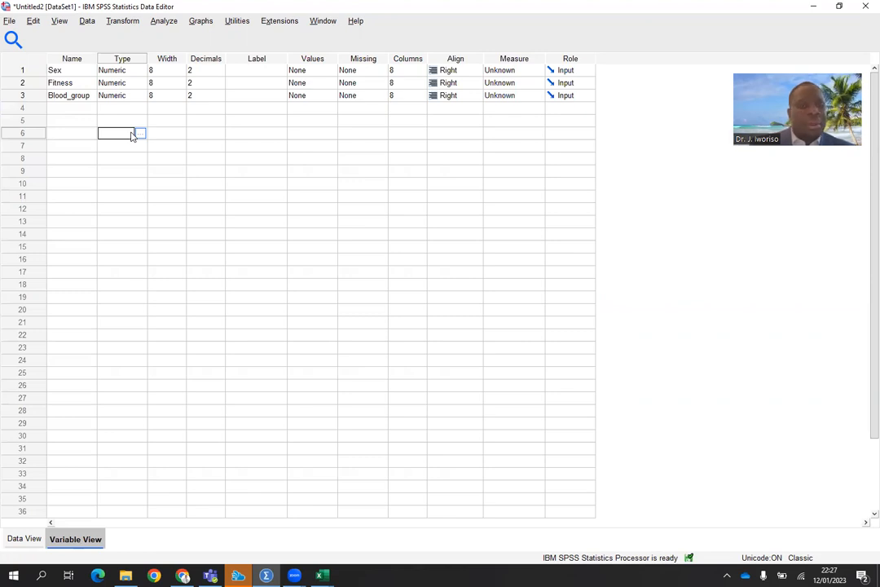
Reduce the decimals of the Sex variable to 1, check the data values, and set the decimals to 0
left_click(214, 71)
left_click(220, 73)
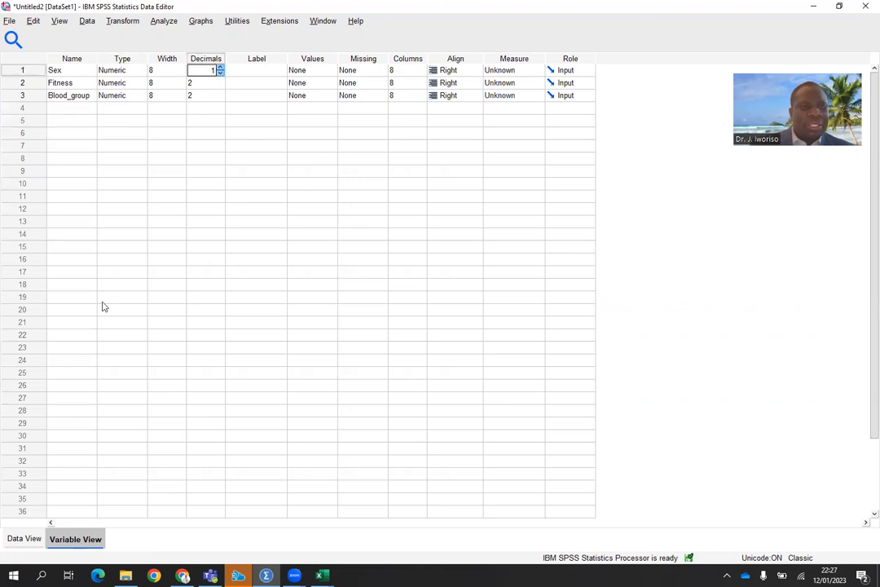
left_click(24, 539)
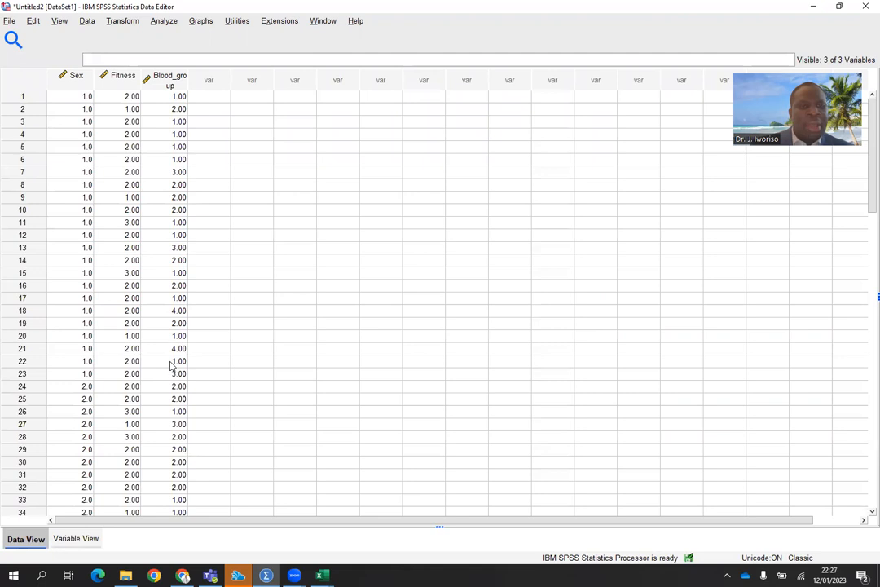
left_click(73, 539)
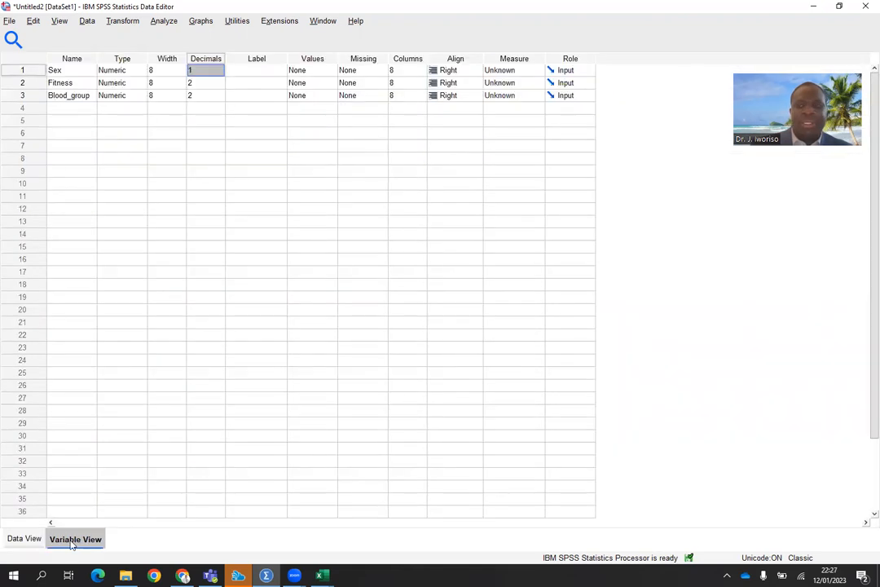
left_click(220, 72)
left_click(220, 72)
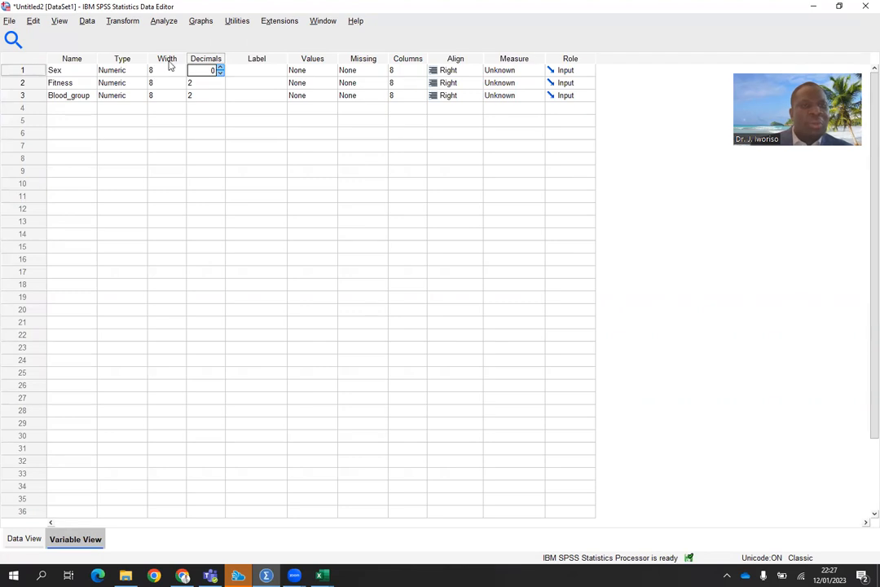
Examine the available variable types for Sex without changing the type
left_click(133, 71)
left_click(138, 72)
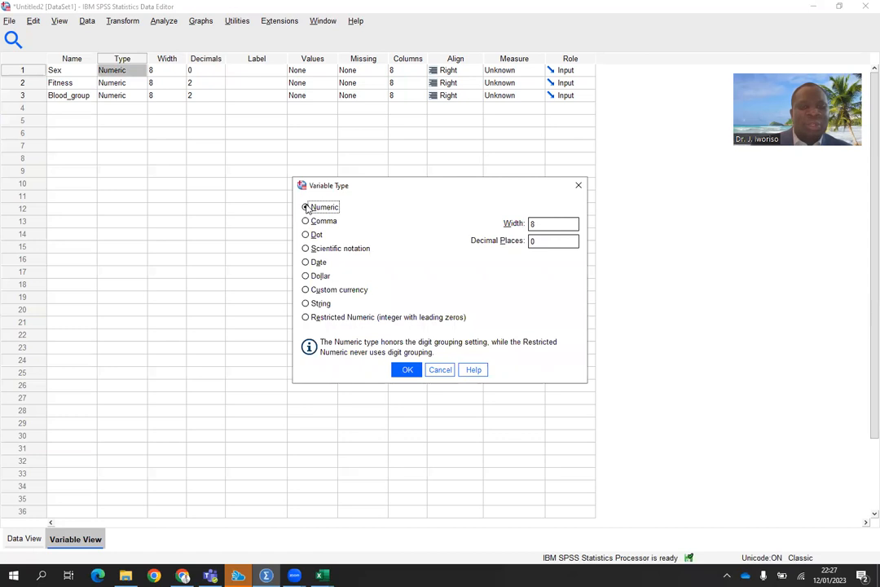
left_click(579, 185)
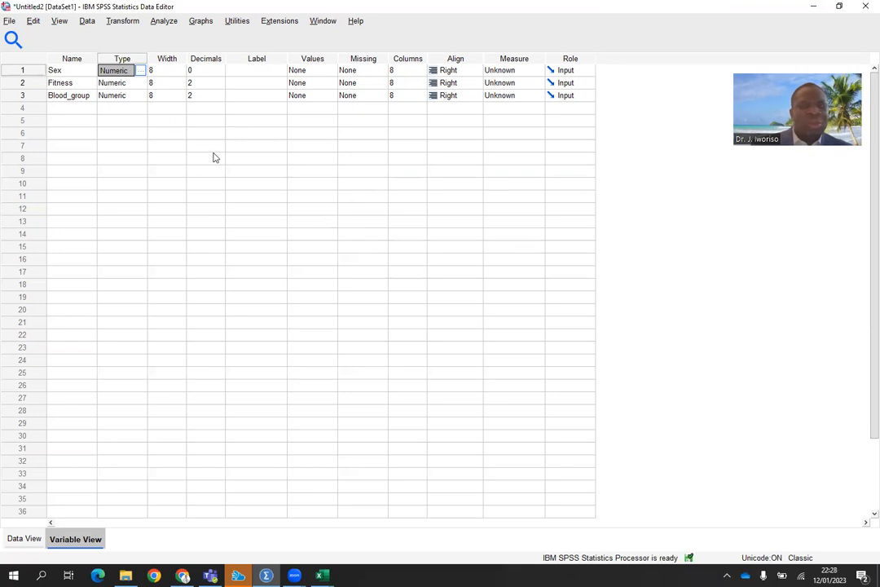
Set the decimals of the Fitness and Blood_group variables to 0 and check the data values
left_click(218, 80)
left_click(220, 81)
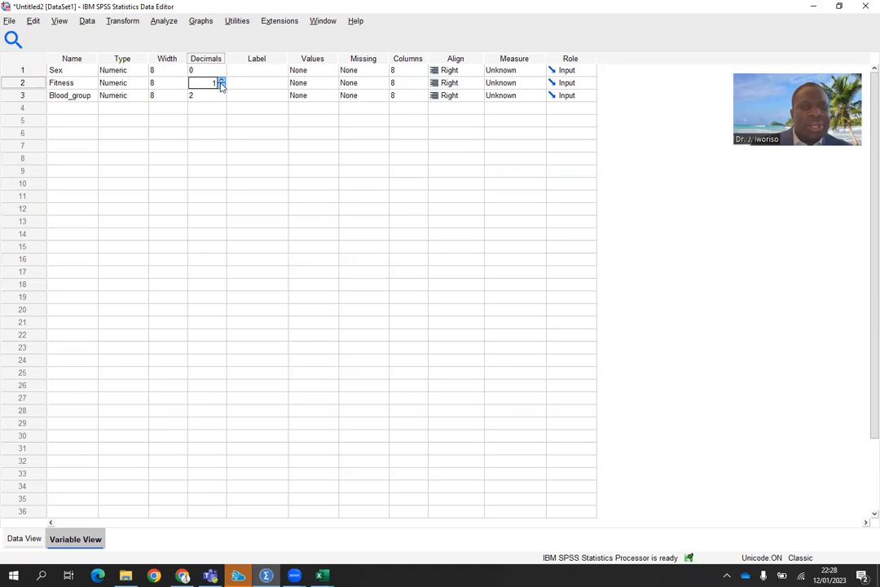
left_click(218, 95)
left_click(221, 94)
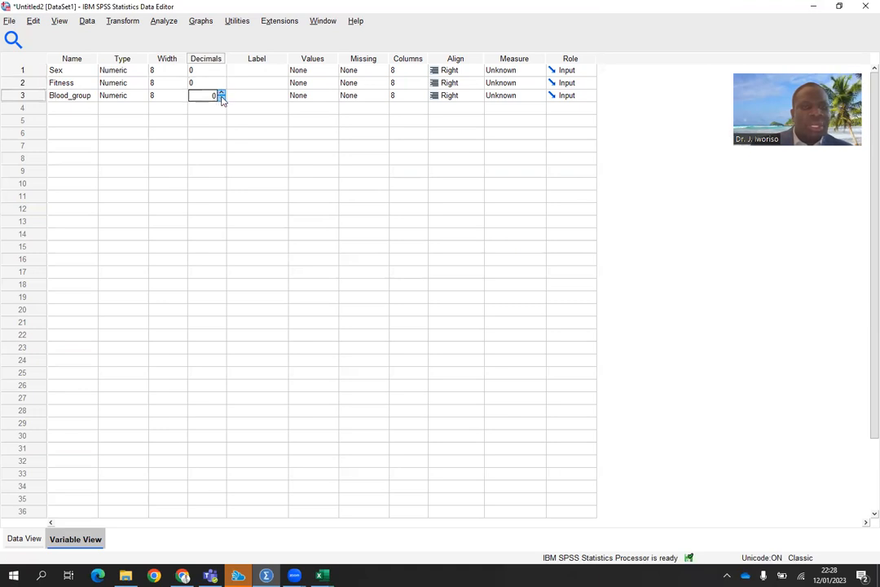
left_click(210, 124)
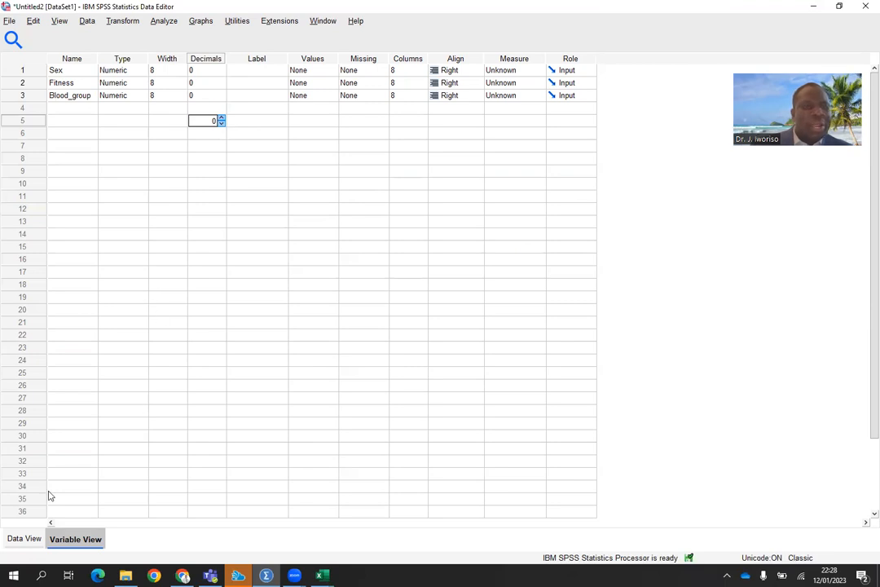
left_click(20, 538)
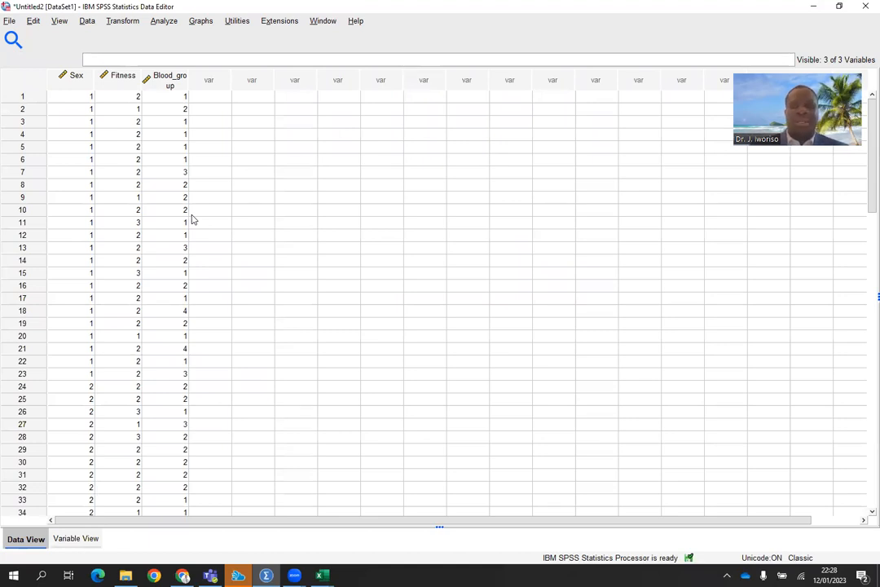
Enter the label Sex for the Sex variable and Fitness_level for the Fitness variable
left_click(73, 539)
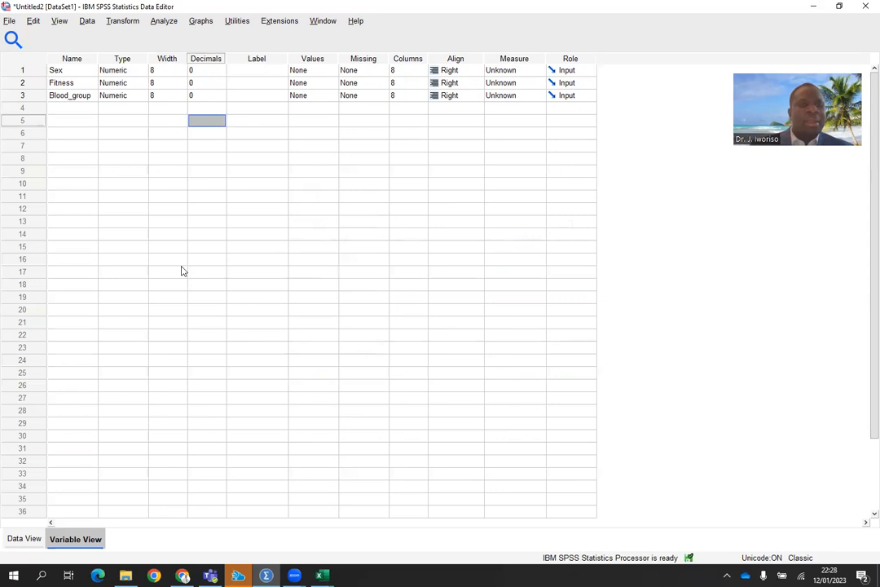
left_click(260, 71)
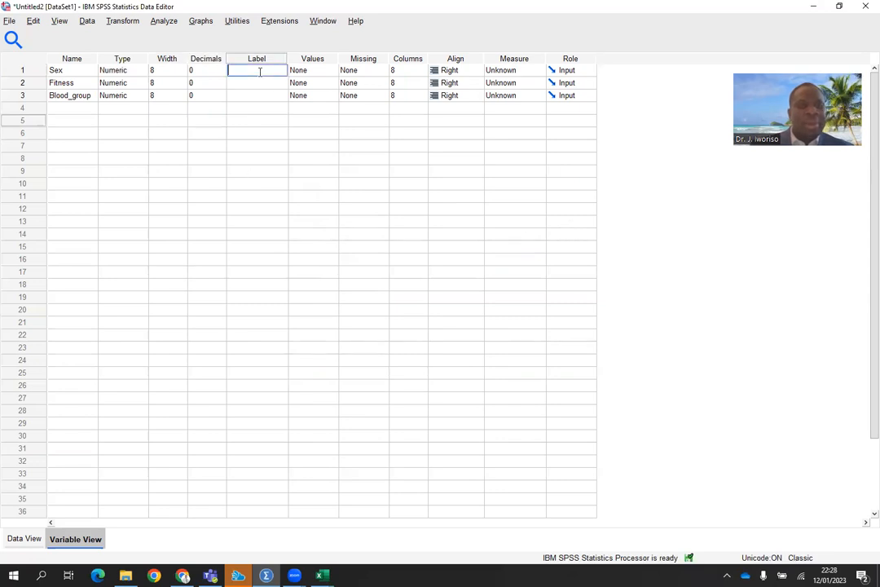
type("Se")
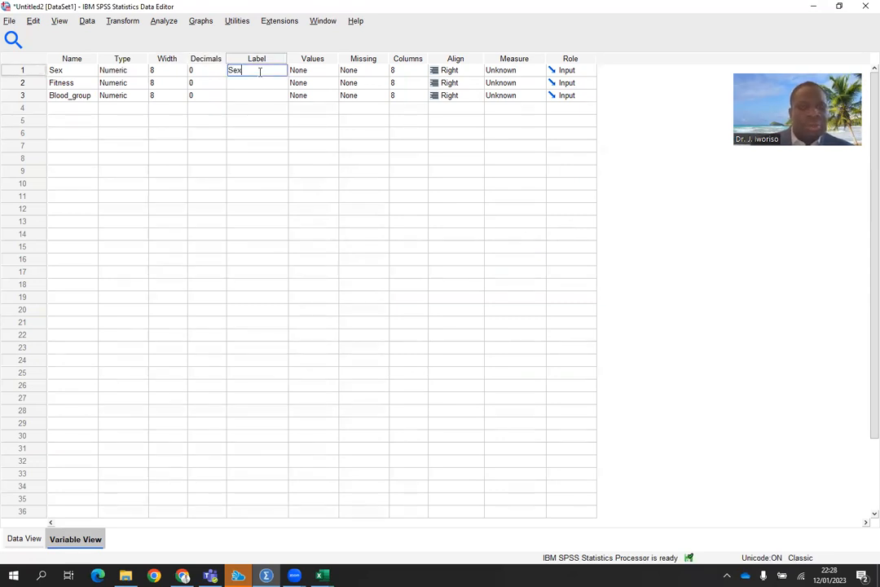
type("x")
key("Return")
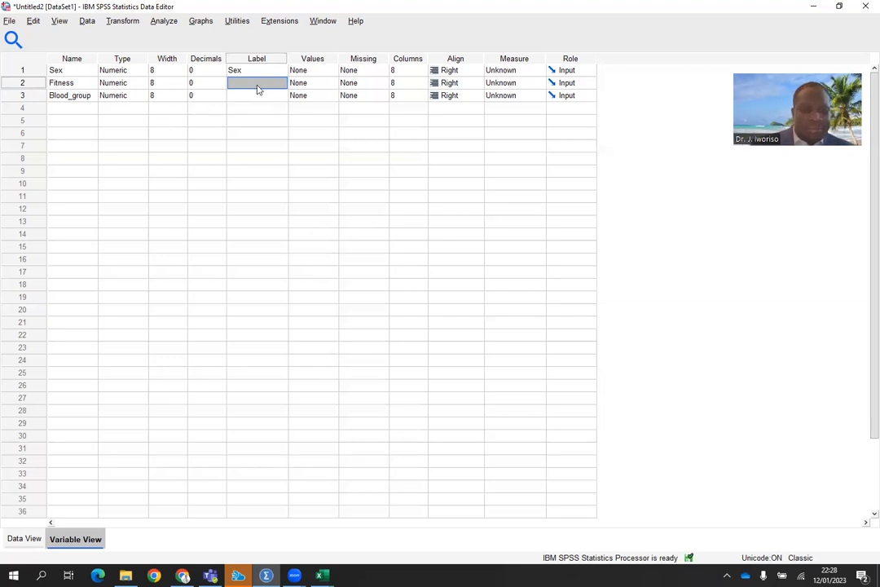
type("Fitness_level")
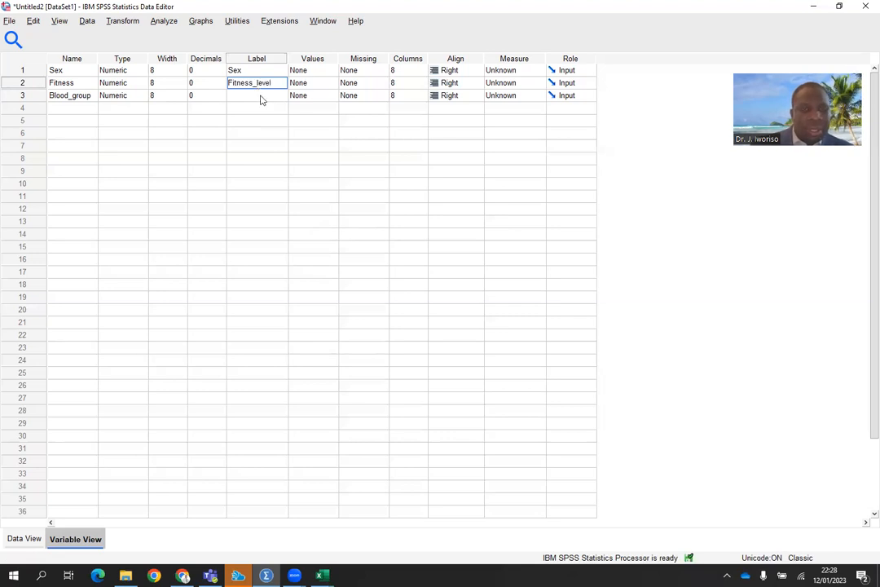
Enter the label Blood_group for the Blood_group variable
left_click(261, 96)
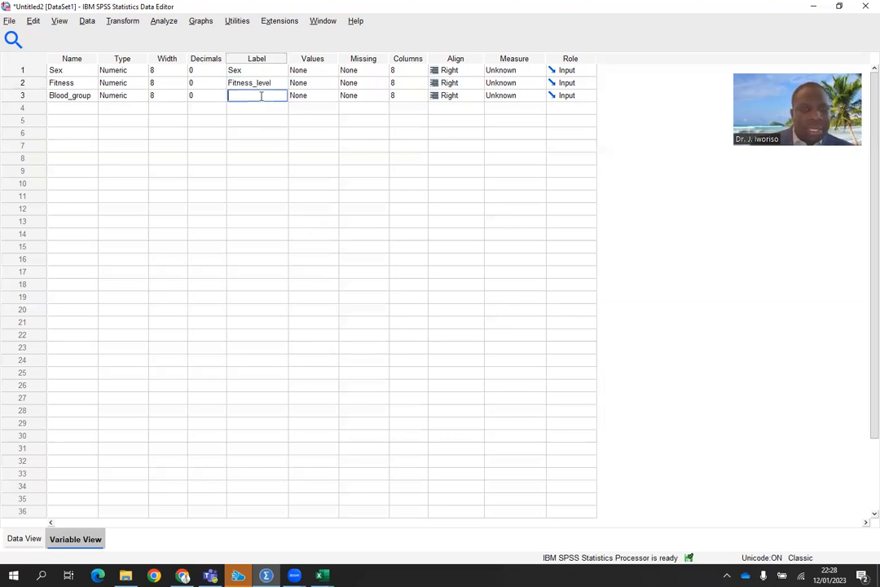
type("Blood_group")
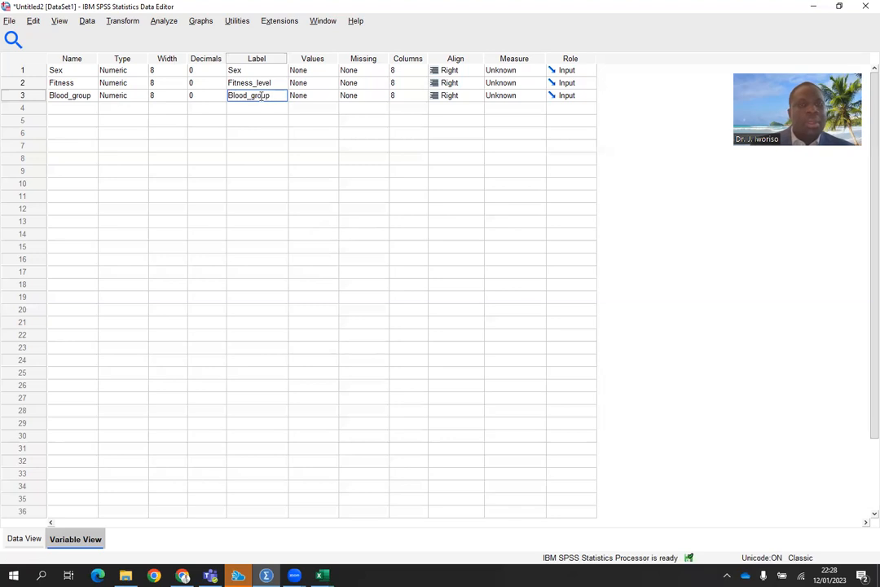
left_click(324, 71)
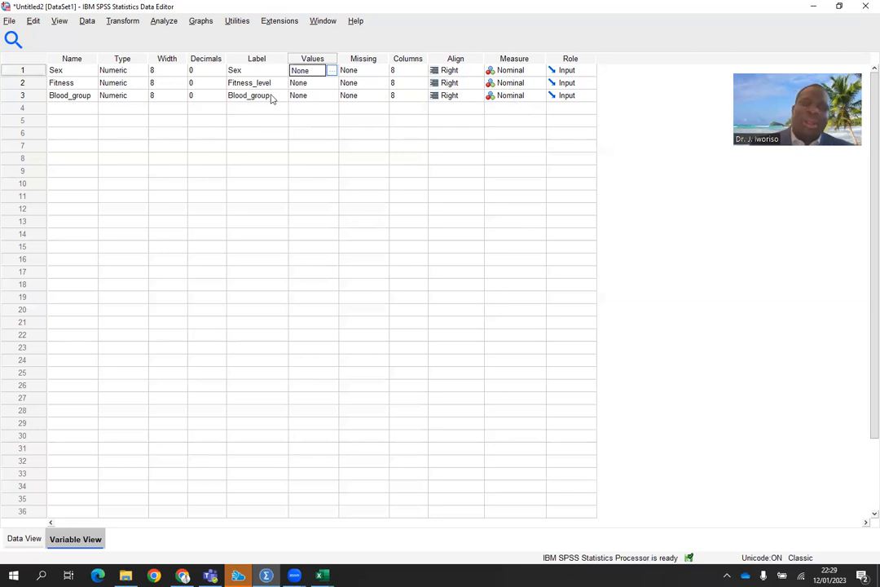
Examine the available measurement levels for Sex and check the measure of the variables in the data values
left_click(523, 71)
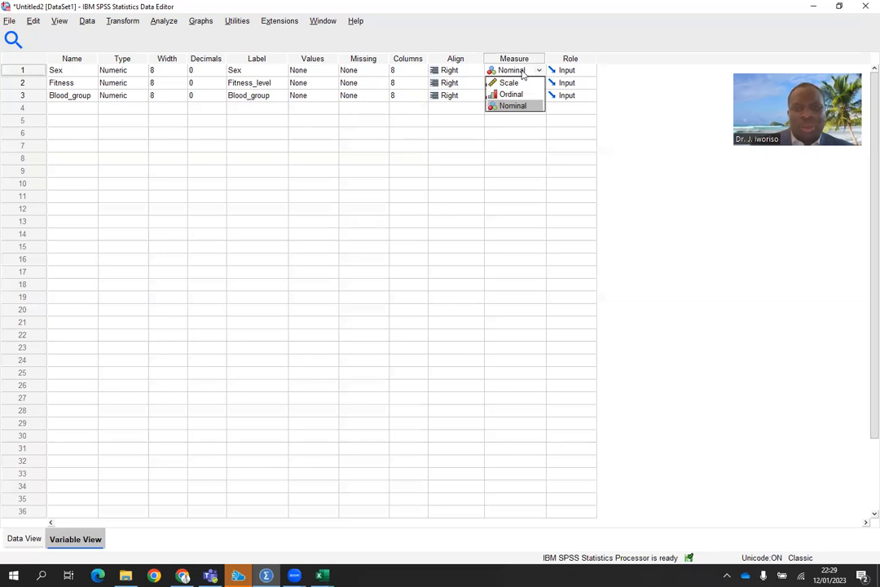
left_click(504, 145)
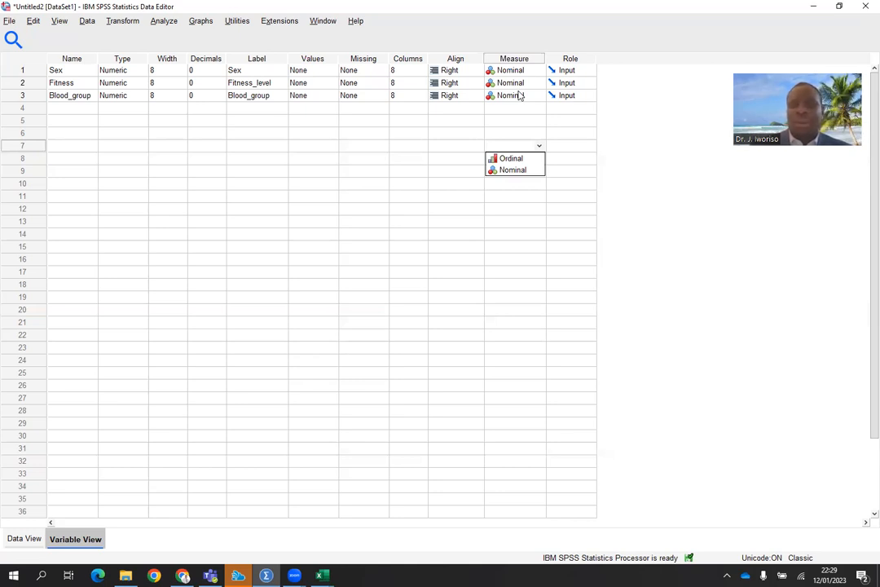
left_click(24, 539)
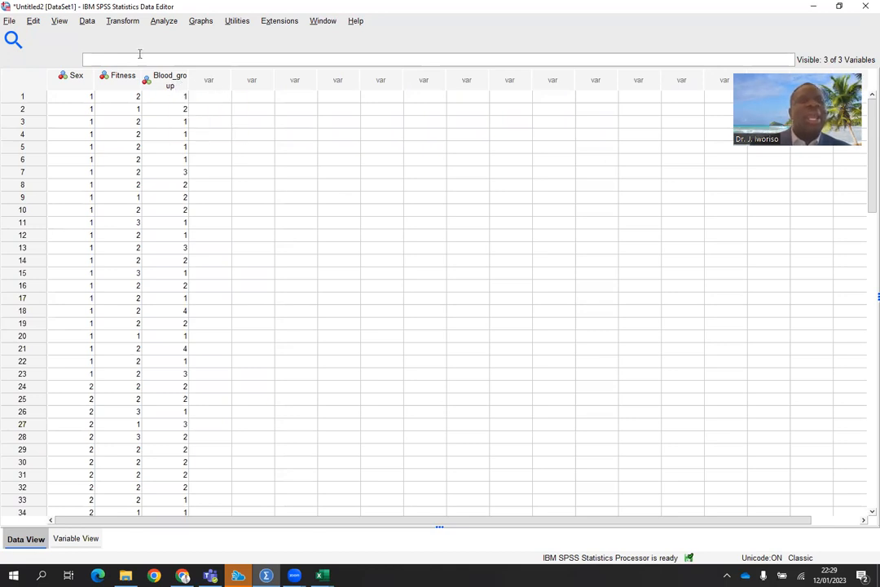
mouse_move(81, 85)
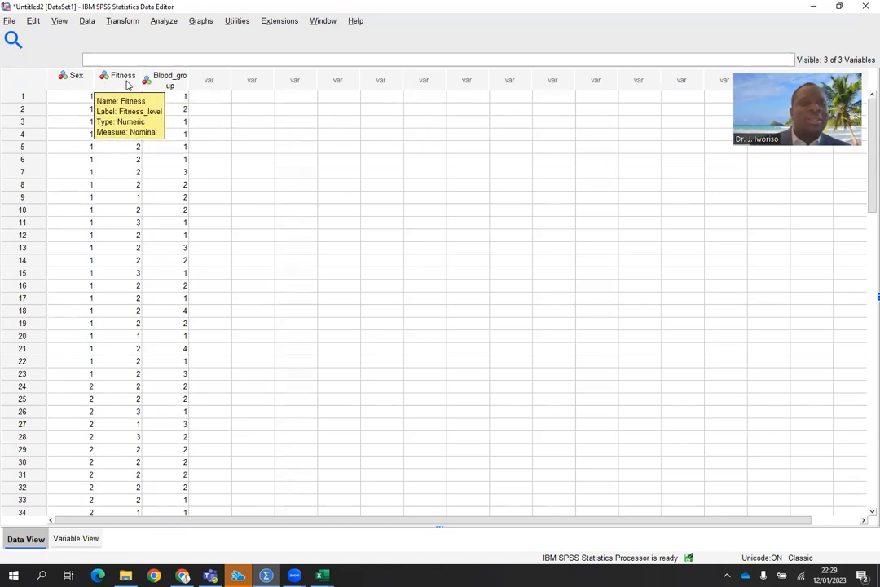
mouse_move(143, 80)
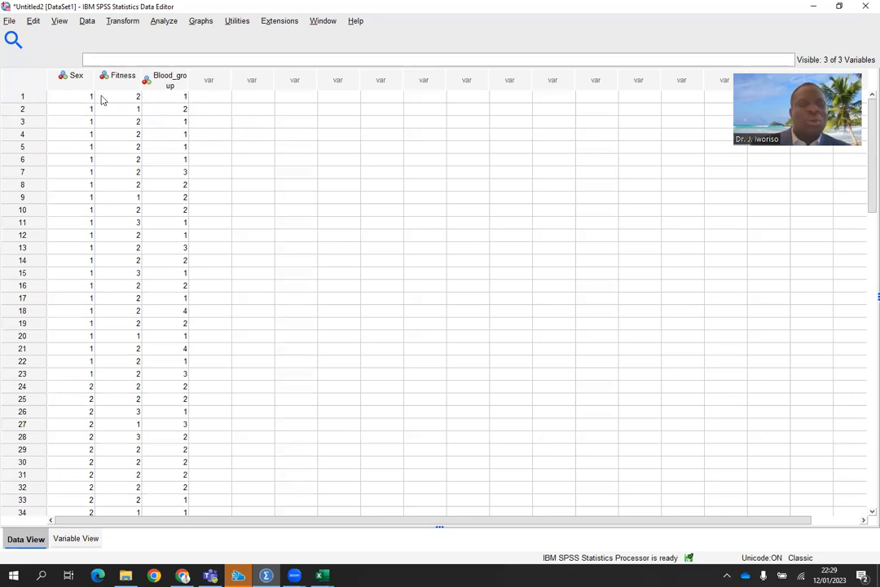
left_click(76, 538)
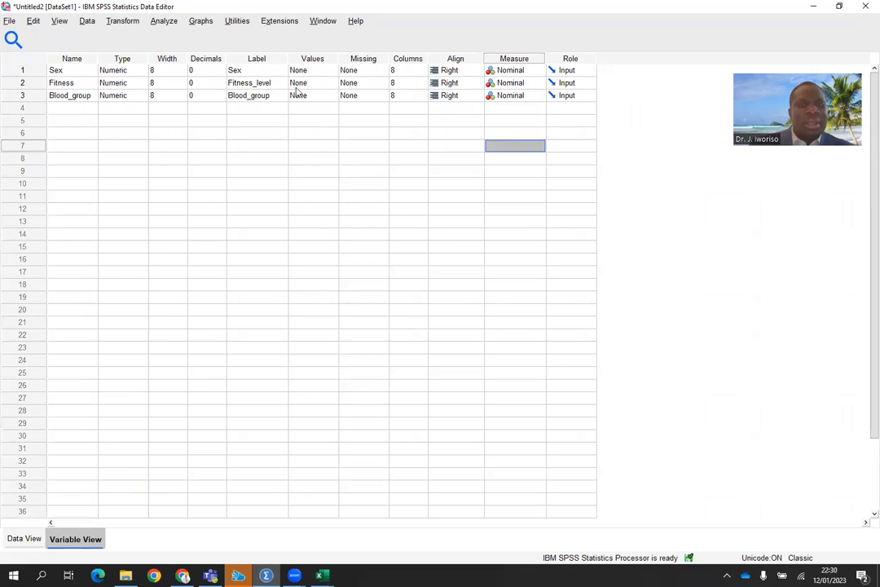
Define the value labels of the Sex variable as 1 = male and 2 = female
left_click(327, 73)
left_click(333, 71)
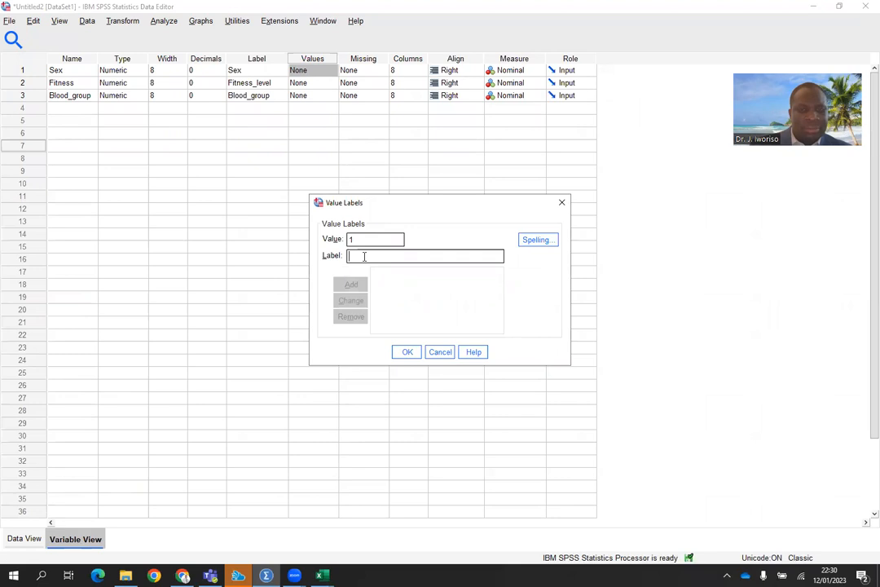
type("male")
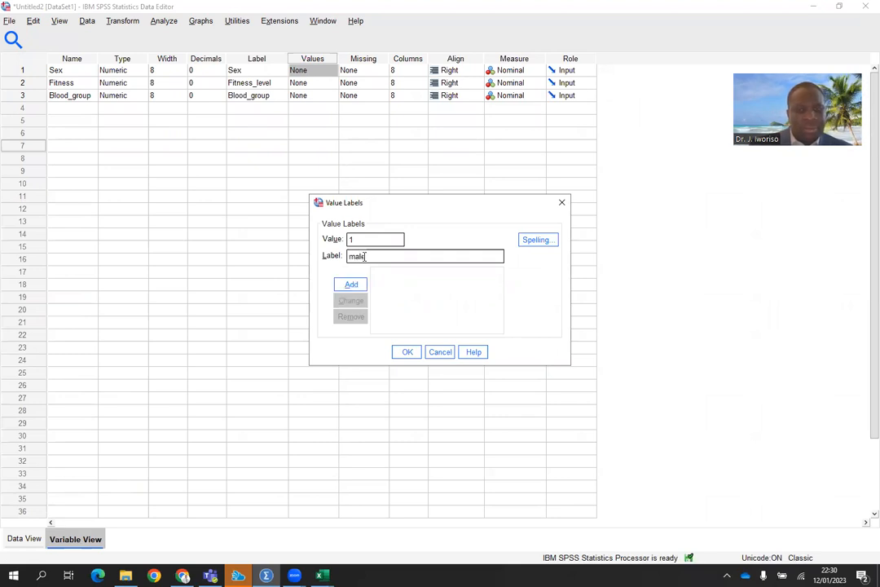
left_click(350, 284)
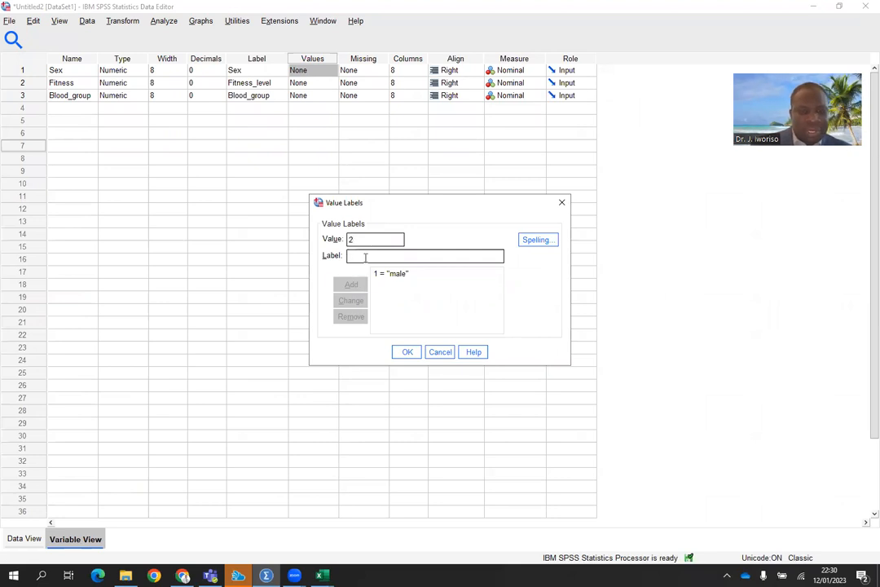
type("female")
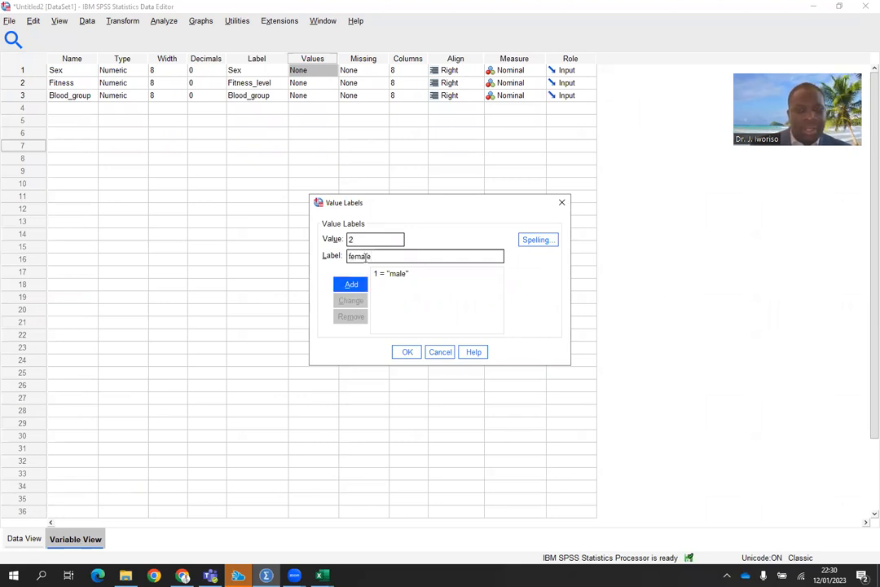
left_click(352, 285)
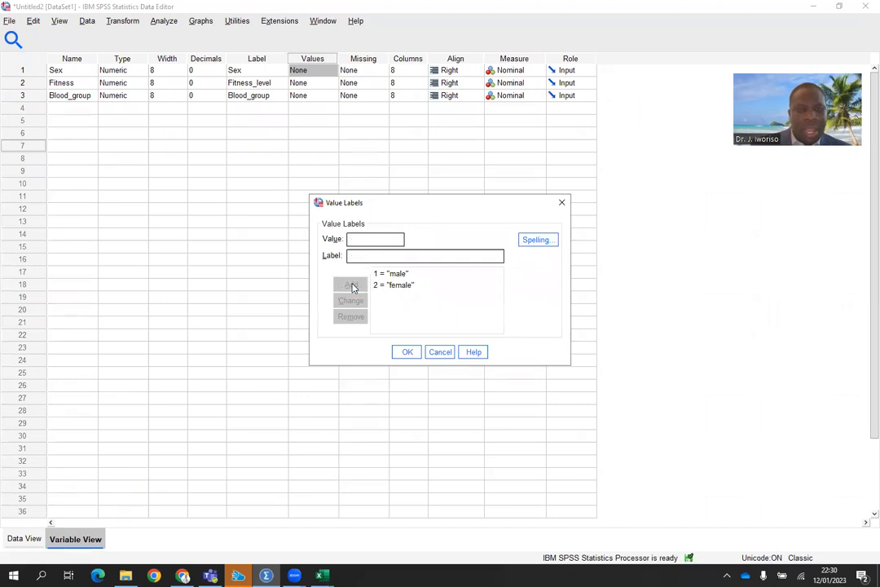
left_click(408, 352)
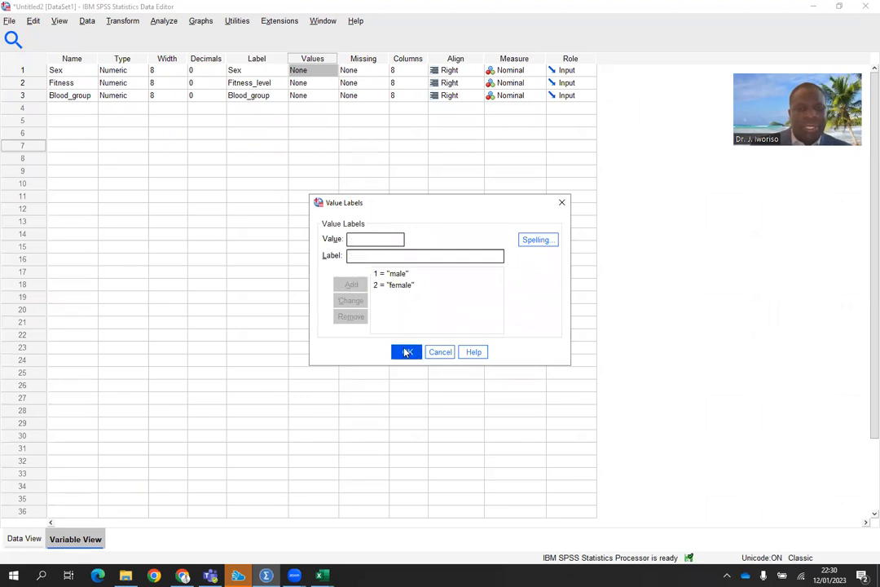
left_click(408, 352)
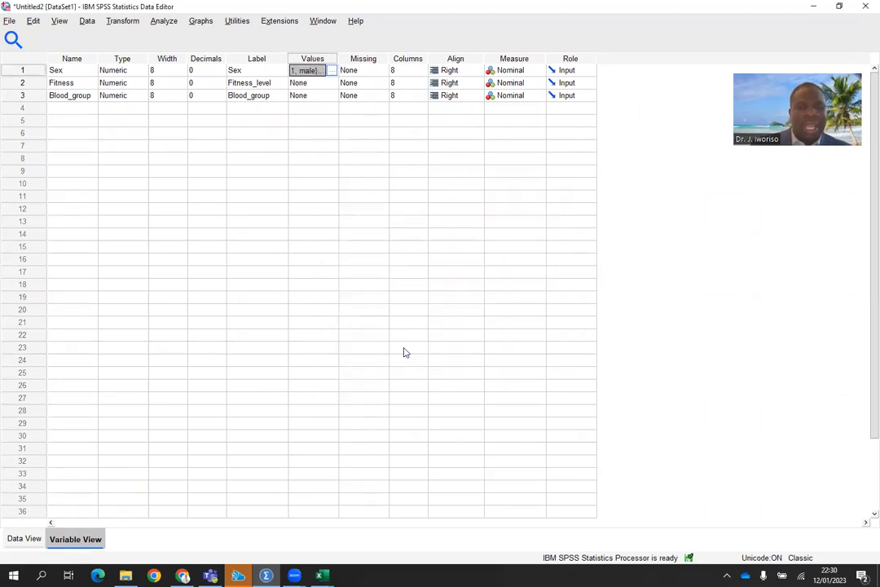
Start the value labels of the Fitness variable by assigning the label Unfit to value 1
left_click(330, 83)
left_click(332, 83)
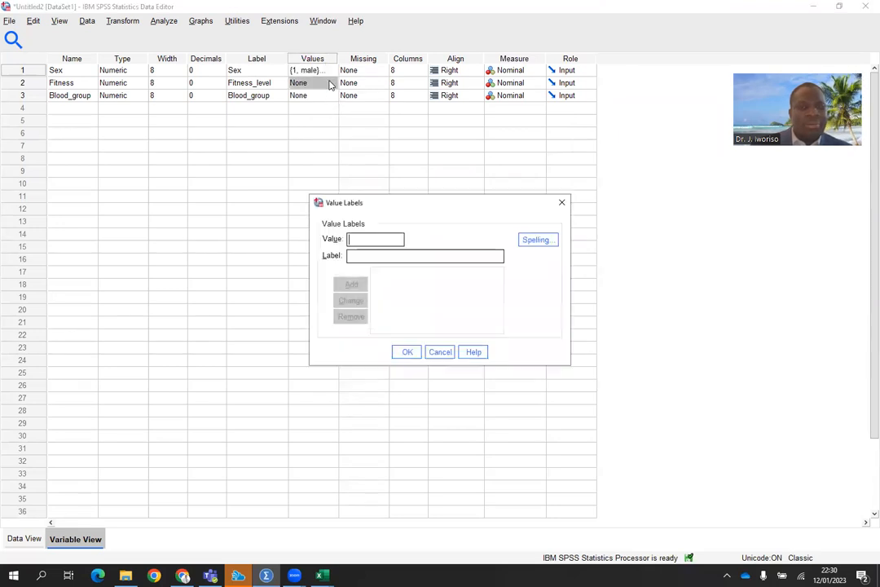
left_click(357, 255)
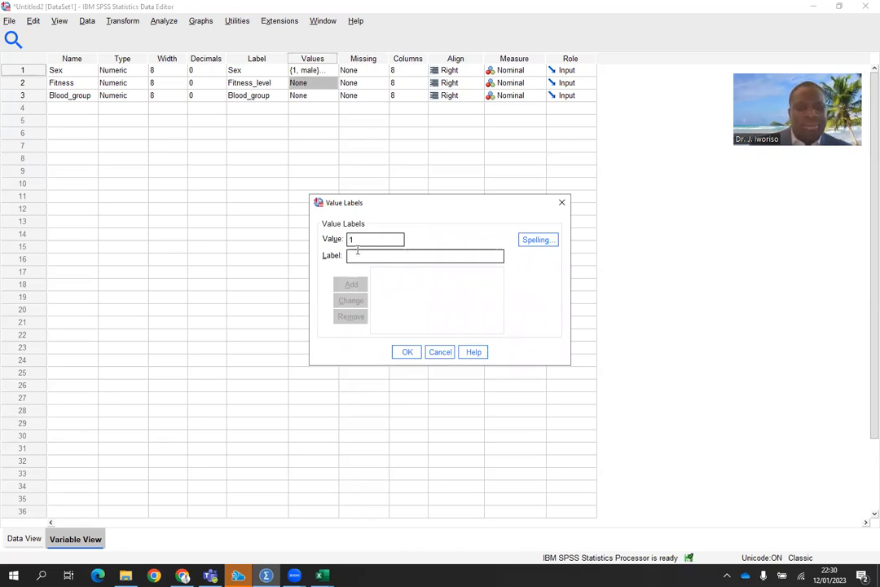
type("U")
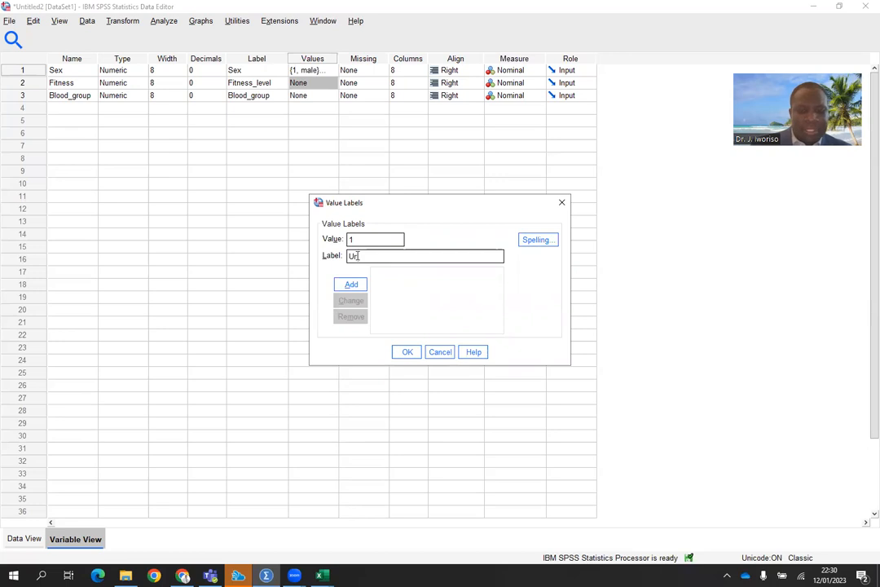
type("nfit")
left_click(351, 284)
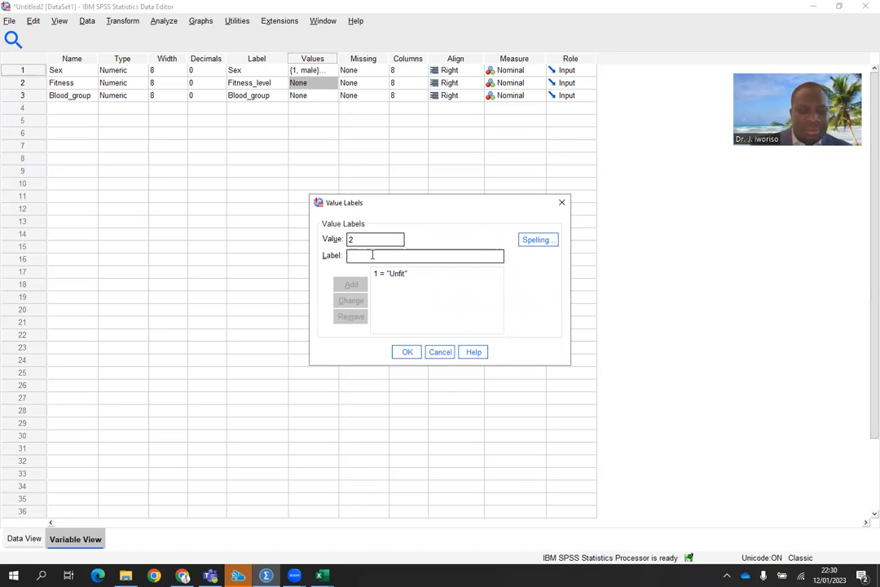
Add the Fitness value labels 2 = Moderately fit and 3 = Very fit, and apply the set
left_click(373, 256)
type("Moderately fit")
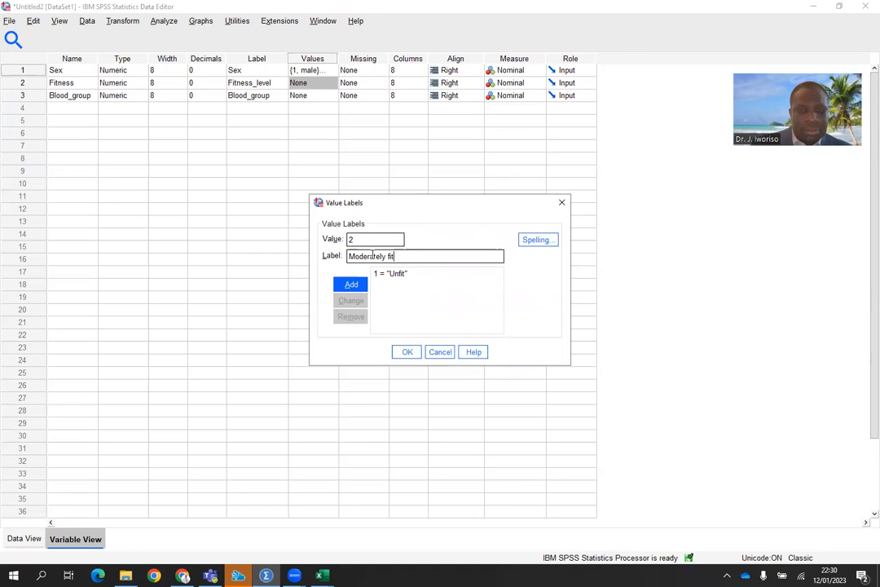
left_click(352, 285)
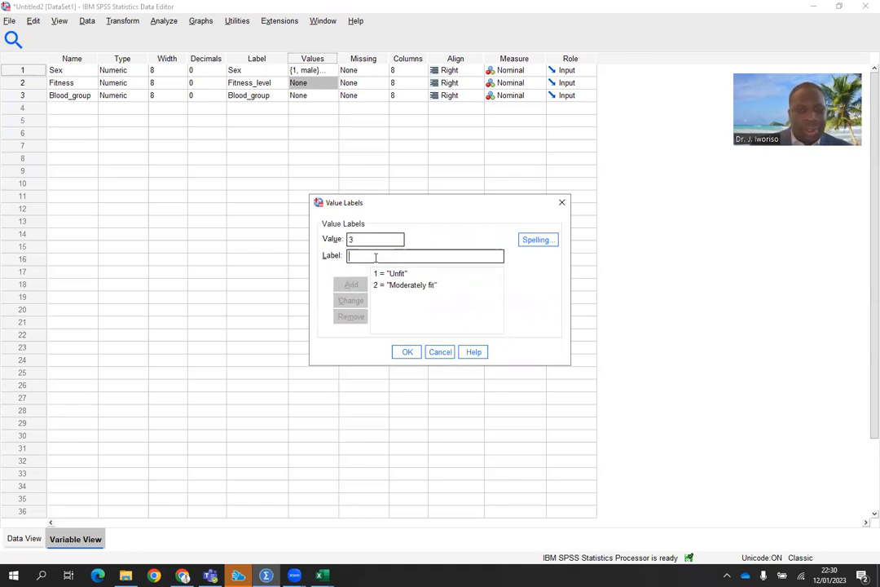
type("e")
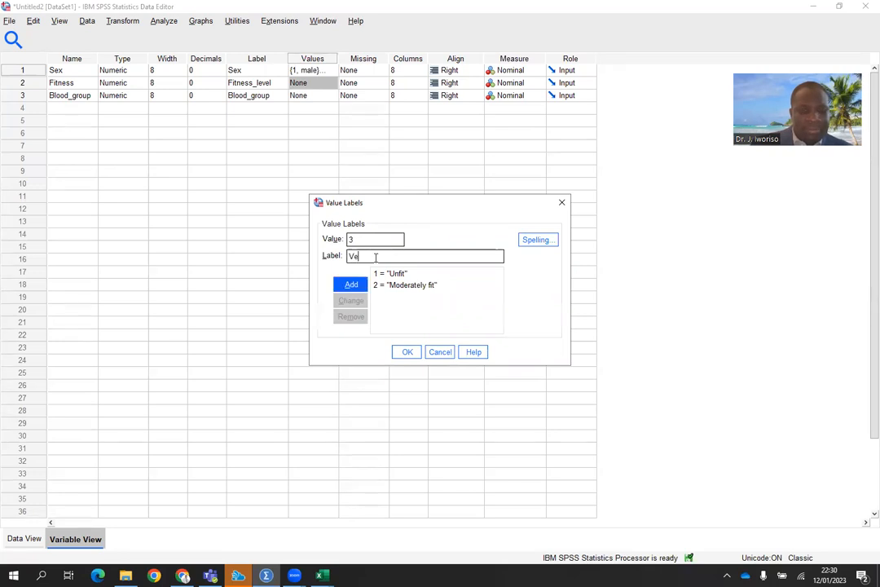
type("ry fit")
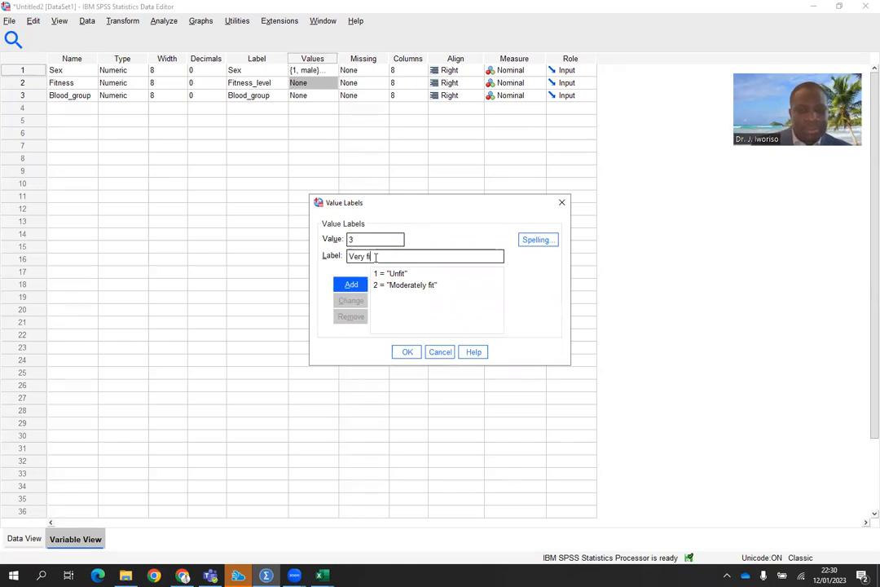
left_click(351, 285)
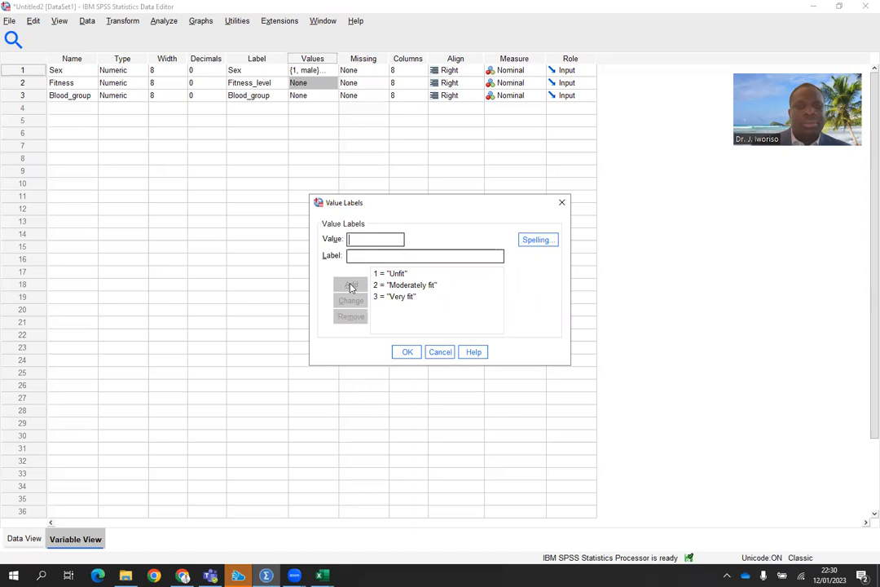
left_click(406, 353)
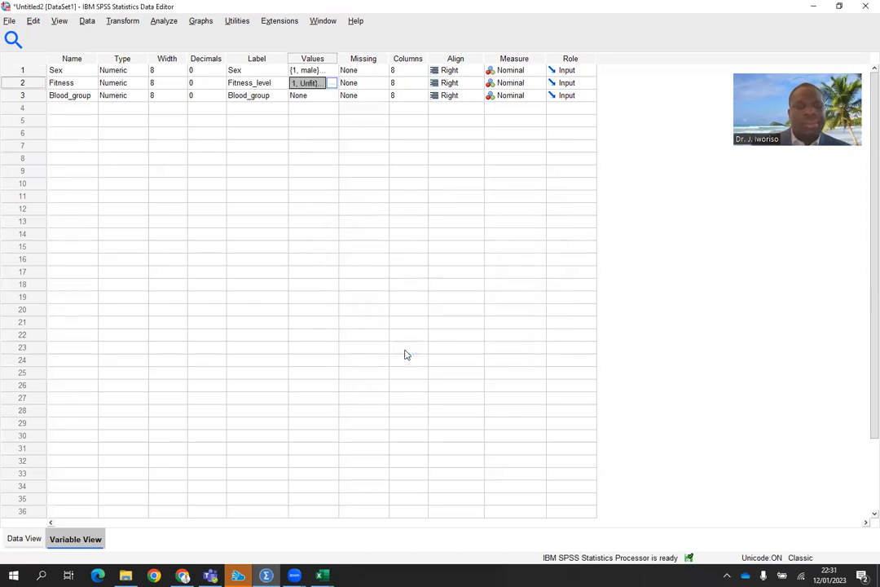
left_click(326, 96)
left_click(331, 96)
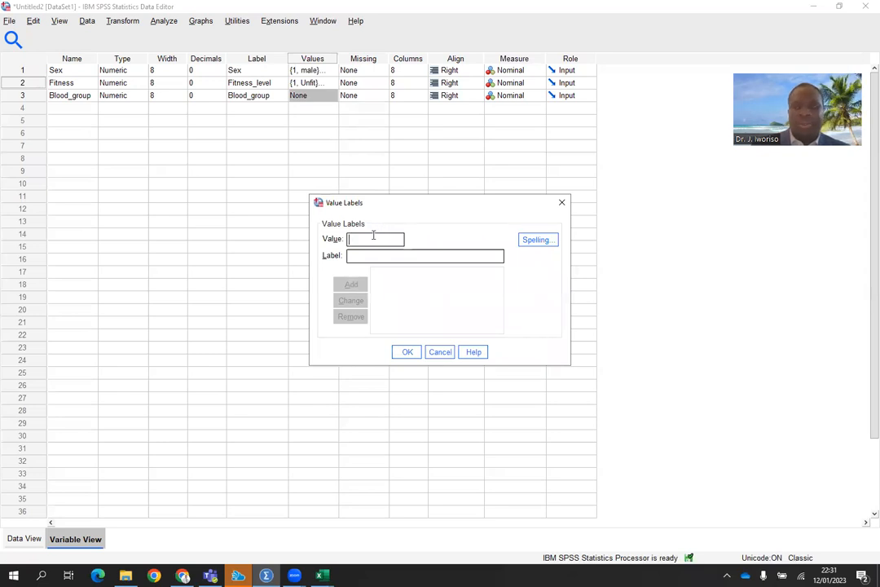
type("1")
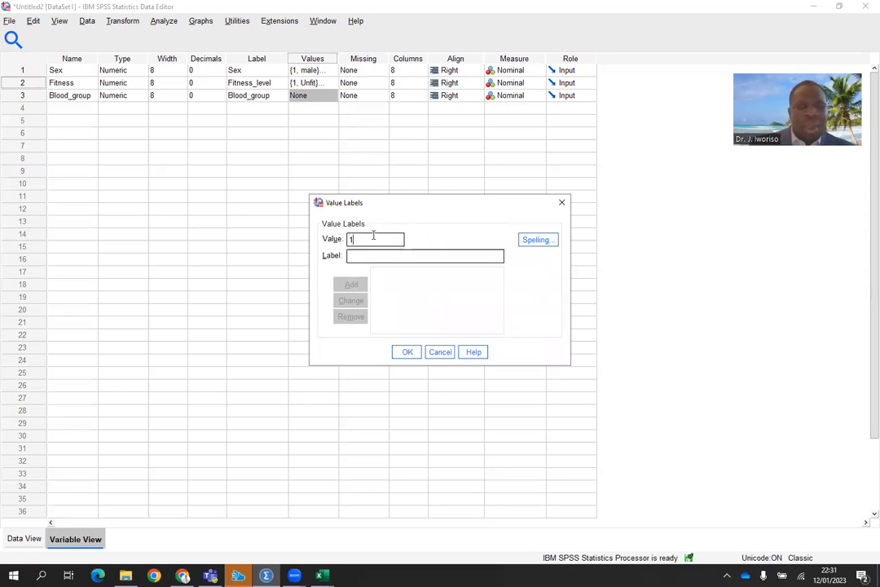
left_click(562, 203)
Check the Blood_group codes in the data and assign the value label A to 1 for Blood_group
left_click(23, 539)
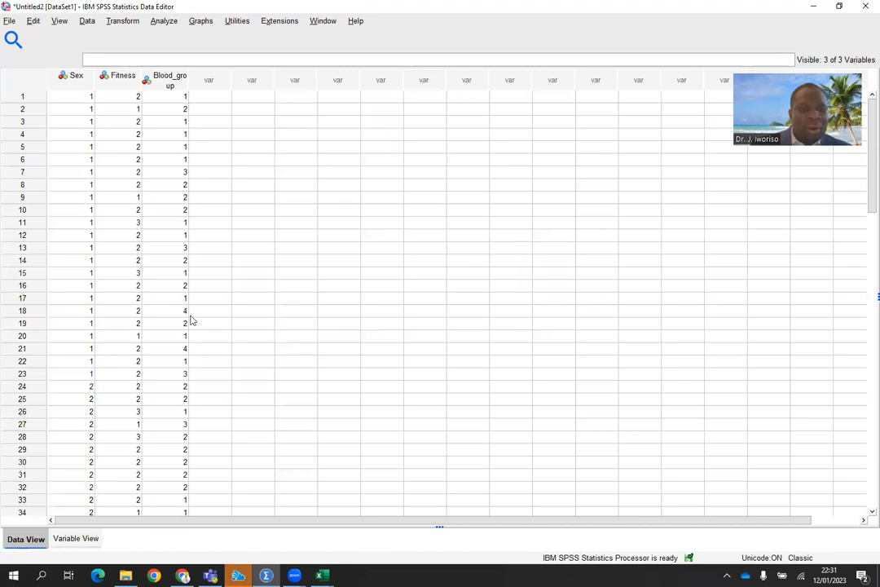
left_click(72, 541)
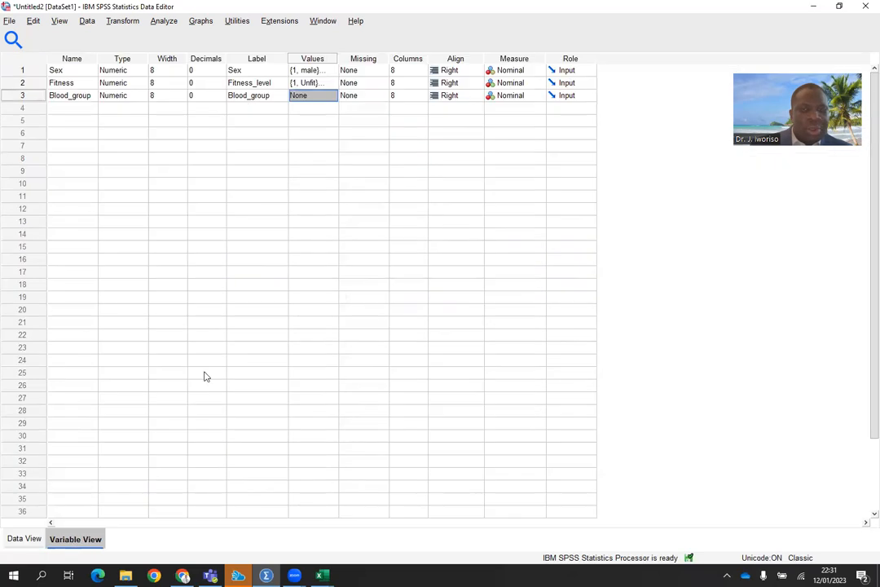
left_click(331, 97)
type("1")
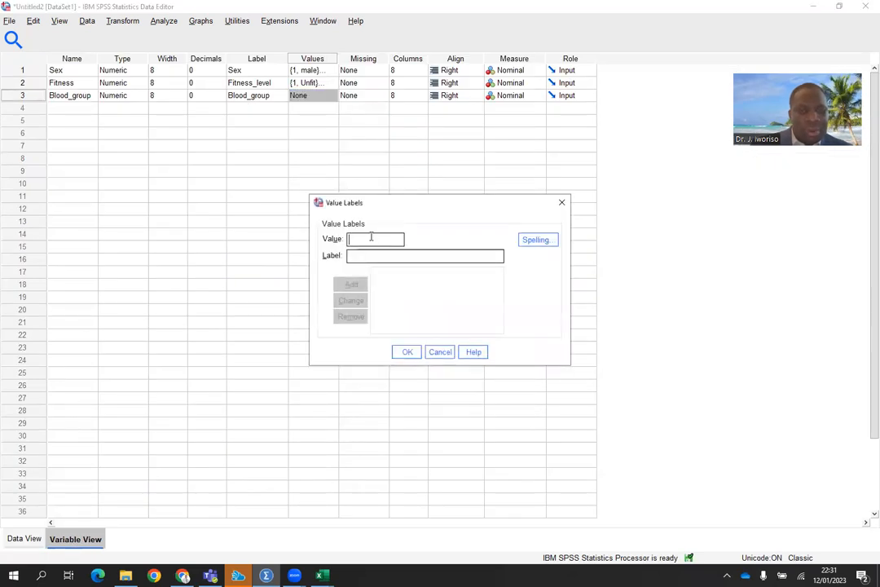
left_click(358, 258)
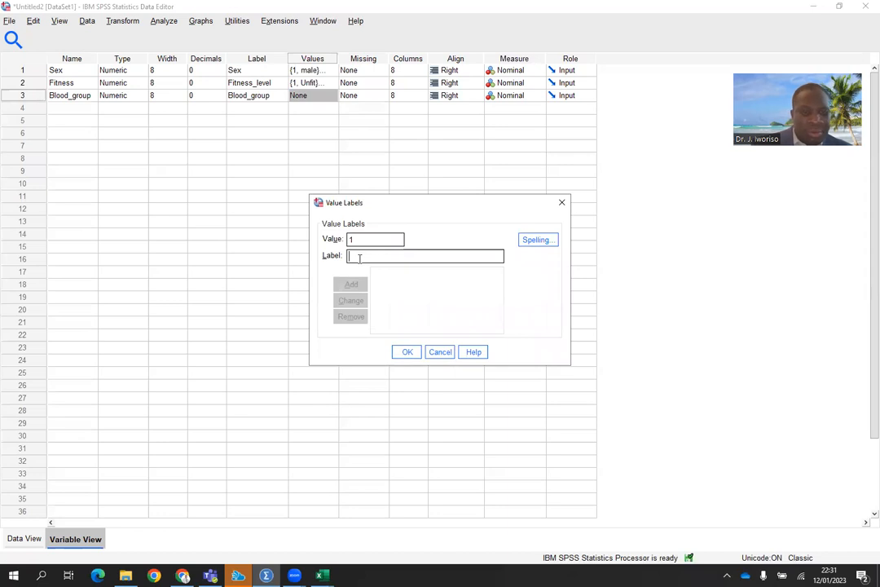
type("A")
left_click(351, 283)
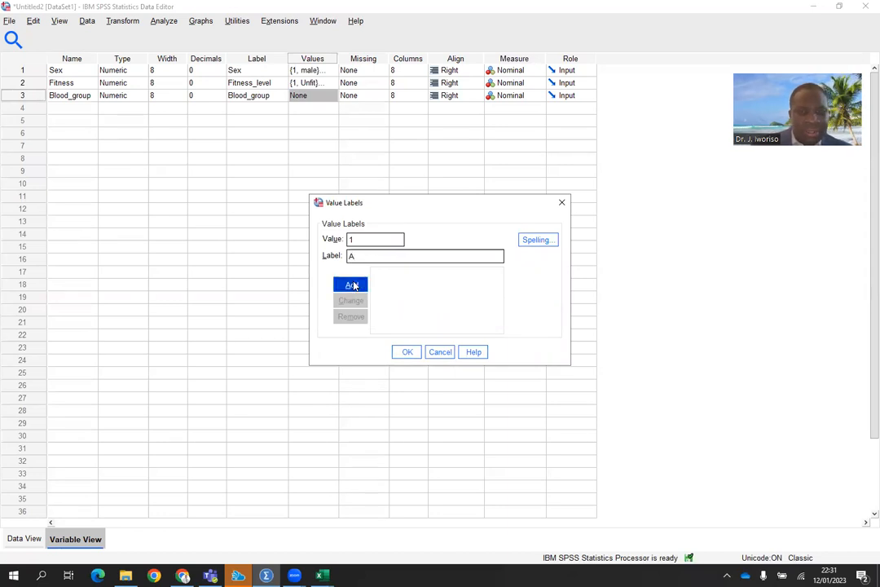
Add the Blood_group value labels 2 = B, 3 = AB and 4 = O, and apply the set
type("2")
left_click(369, 258)
type("B")
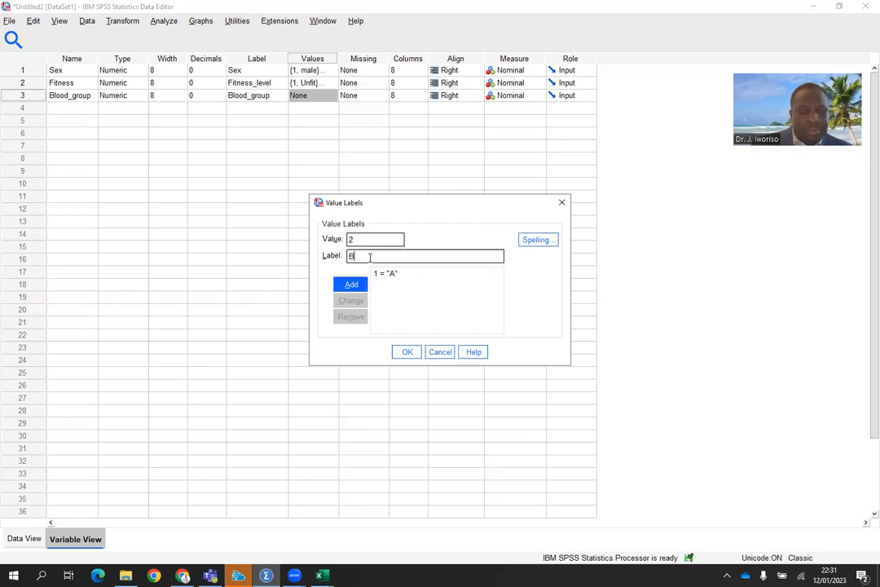
left_click(351, 286)
type("3")
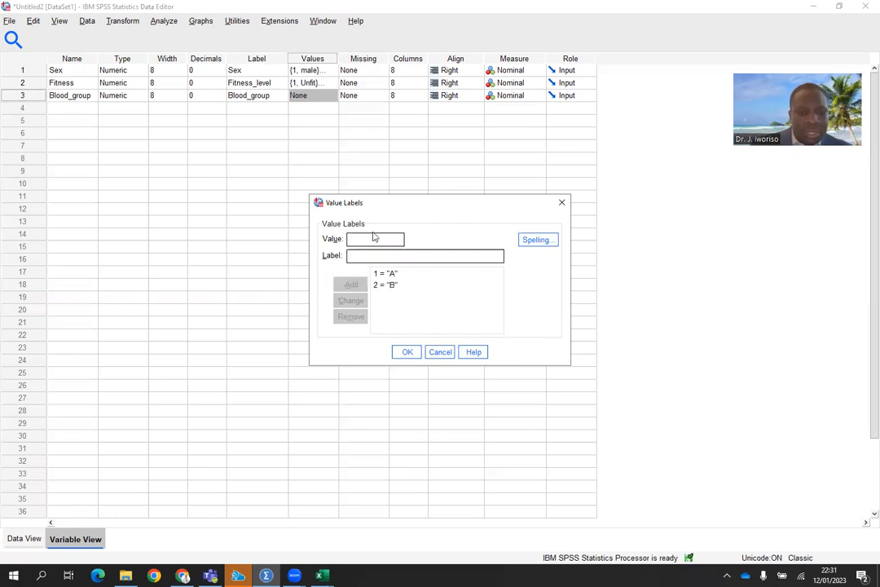
left_click(368, 255)
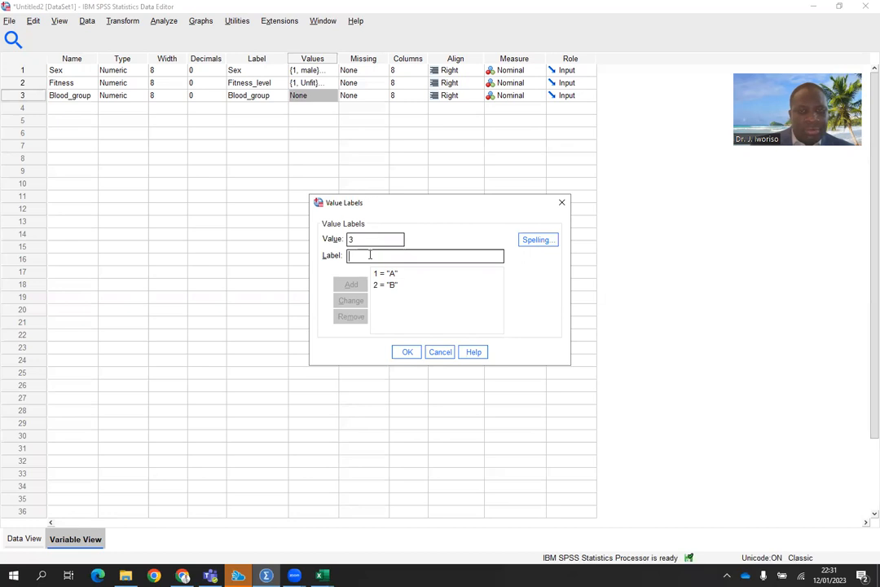
type("AB")
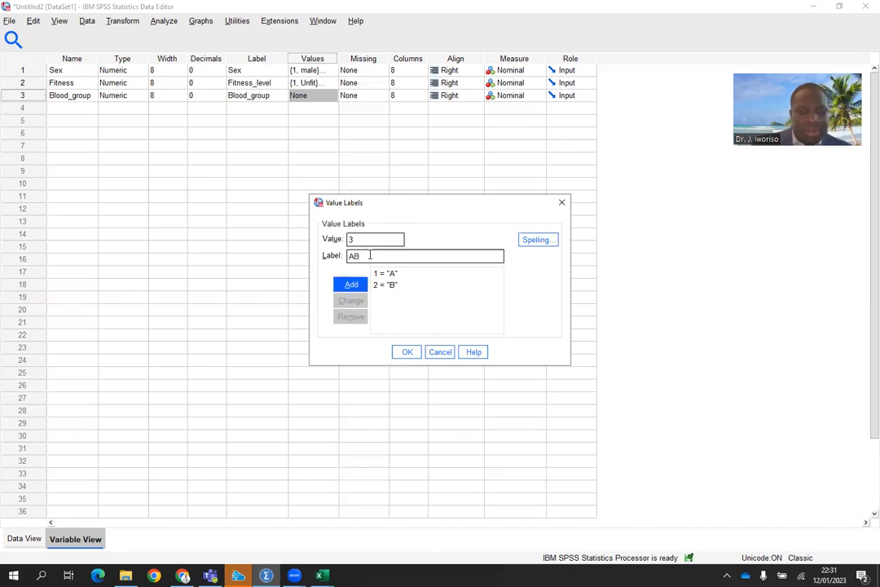
left_click(352, 286)
type("4")
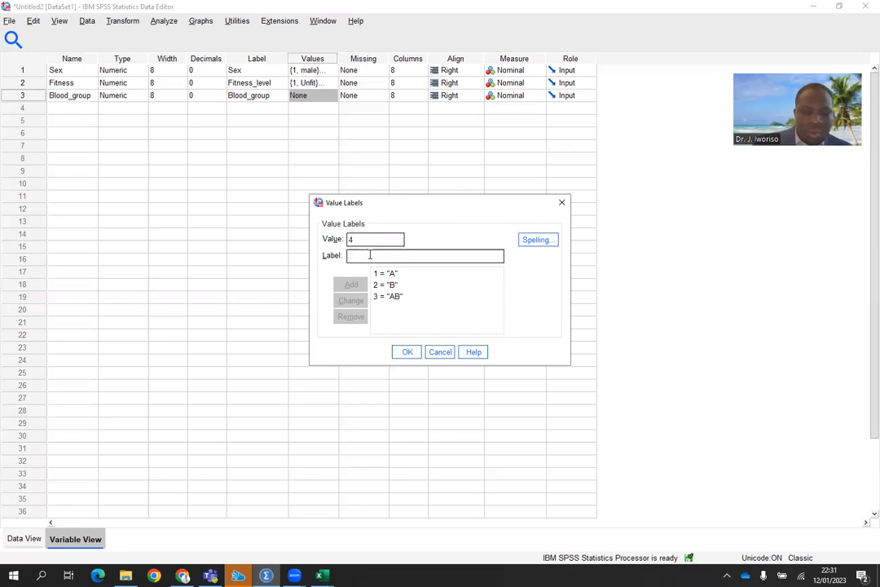
type("O")
left_click(351, 284)
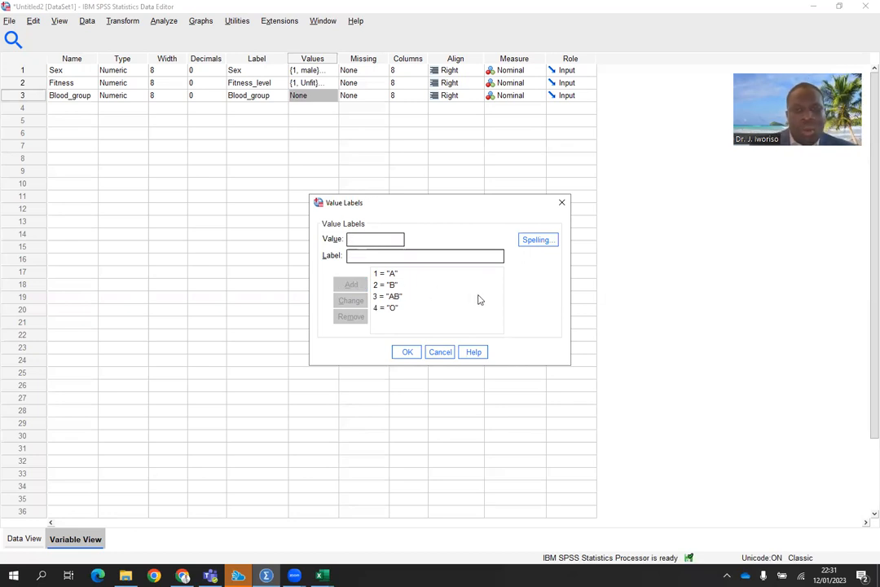
left_click(408, 352)
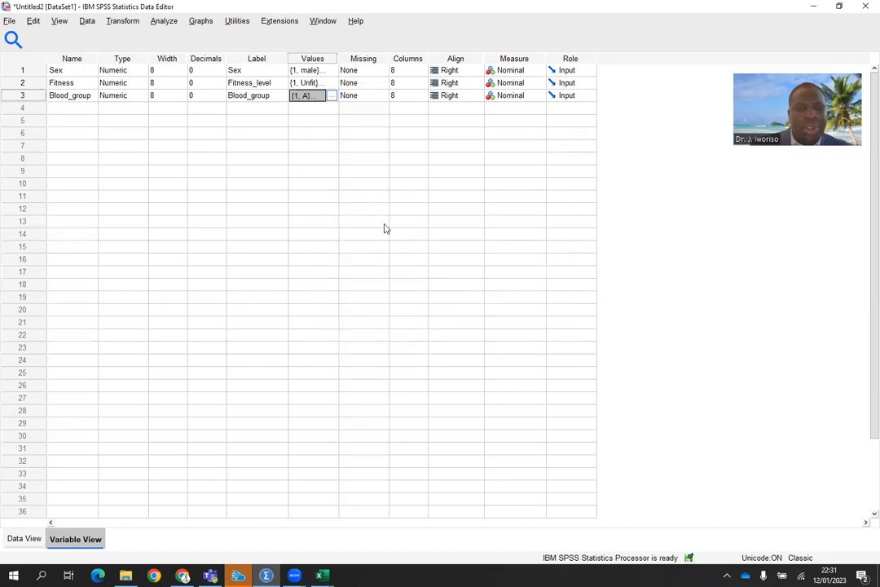
Keep the measurement level of Sex as Nominal and set the level of Fitness to Ordinal
left_click(531, 72)
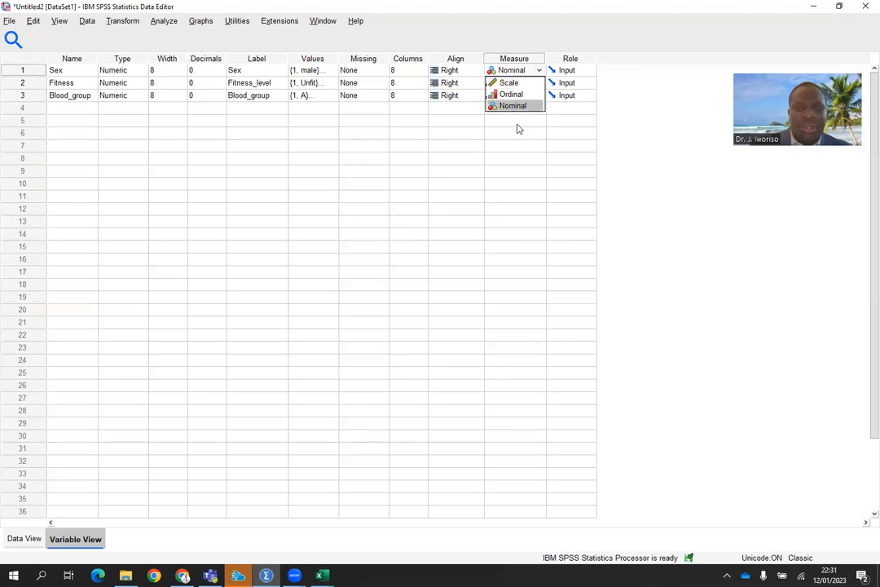
left_click(521, 105)
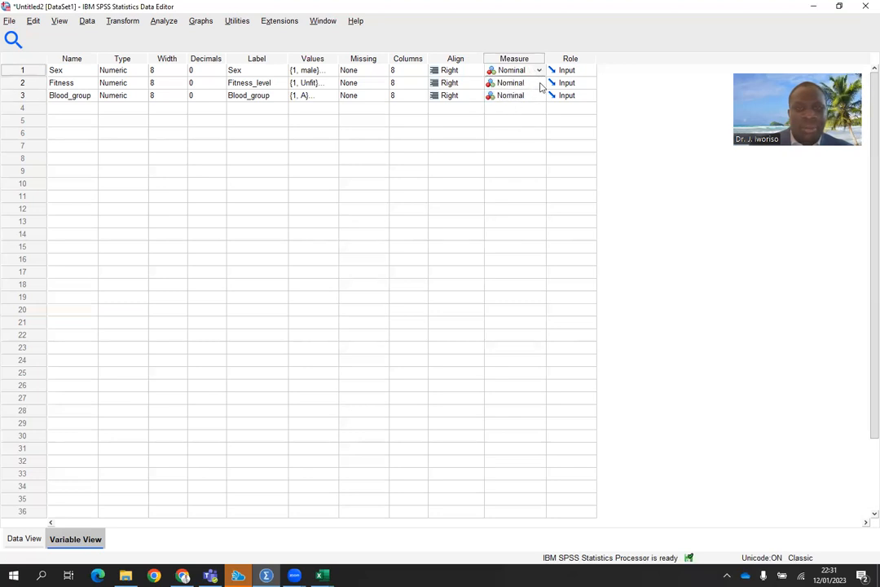
left_click(538, 84)
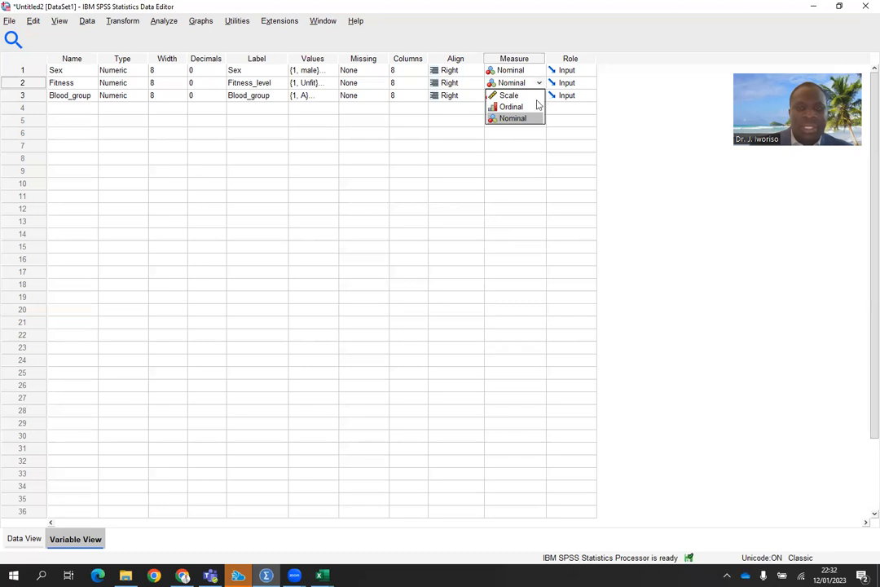
left_click(514, 107)
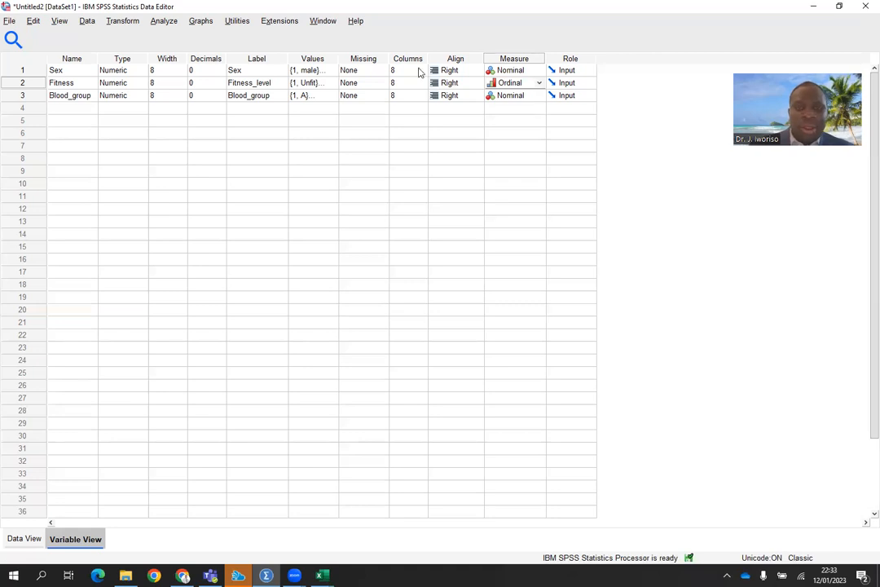
Check the missing-values setting of the Sex variable and close it without changes
left_click(377, 70)
left_click(383, 70)
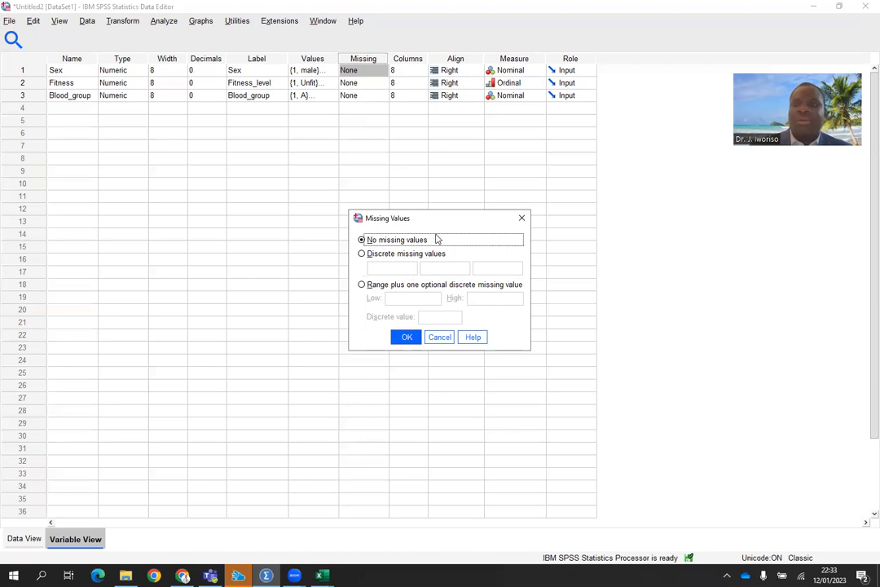
left_click(522, 222)
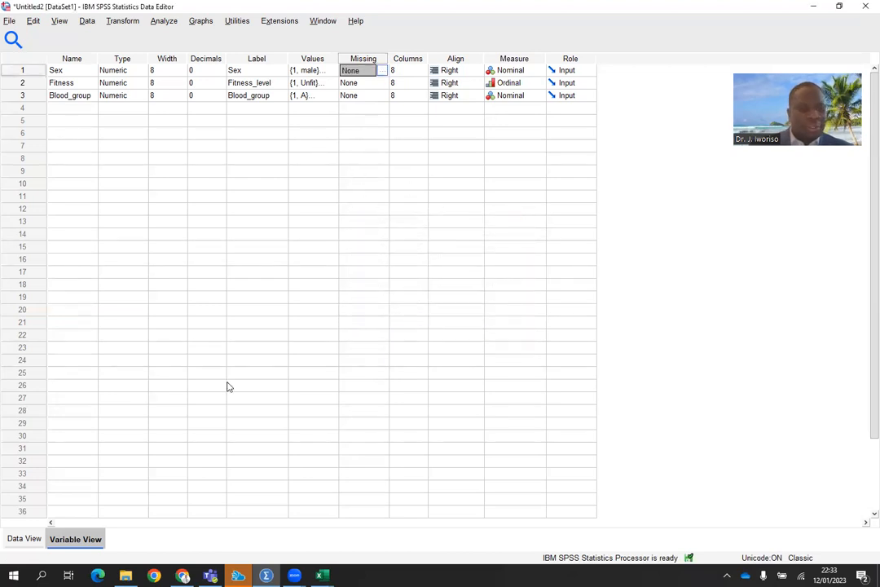
Display the value labels instead of the numeric codes in the data grid
left_click(22, 539)
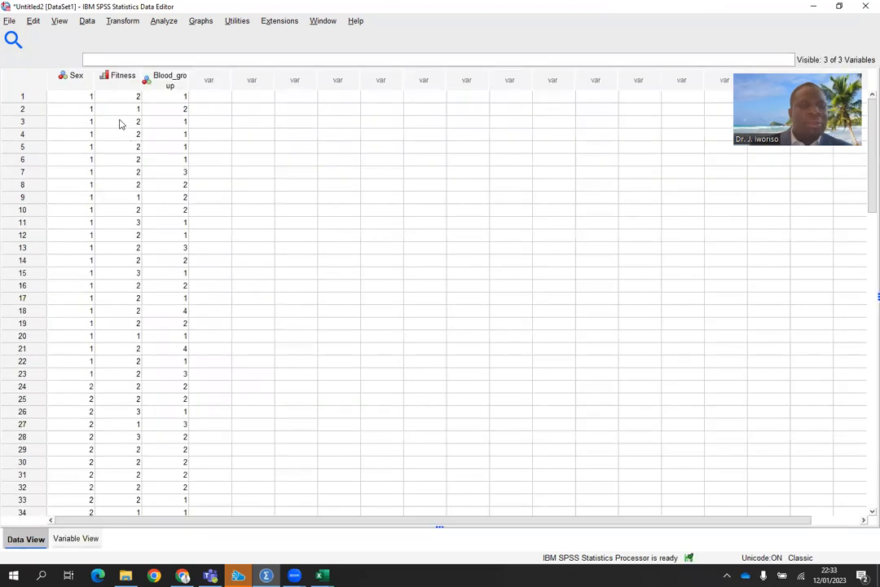
left_click(58, 21)
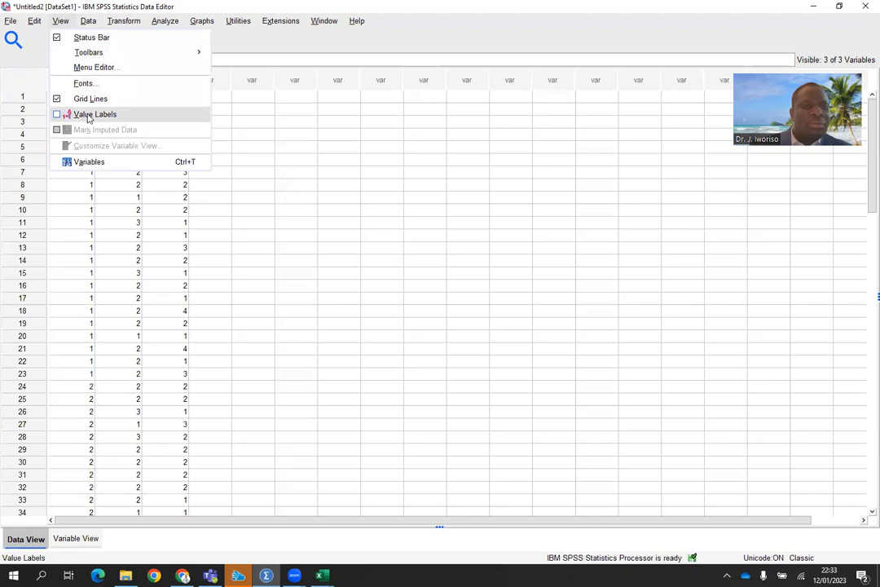
left_click(89, 115)
left_click(342, 187)
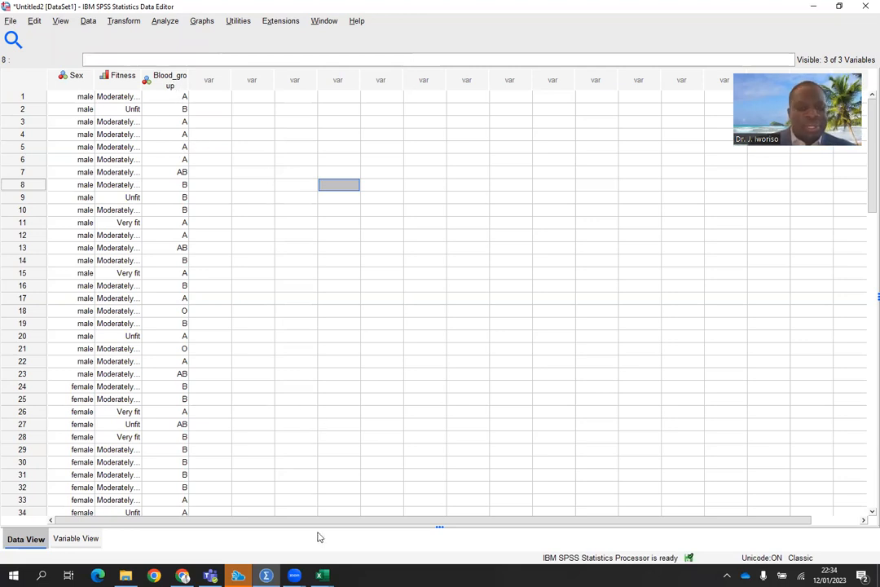
Review the list of topics in the Excel workbook Book1 and return to the SPSS data
mouse_move(323, 574)
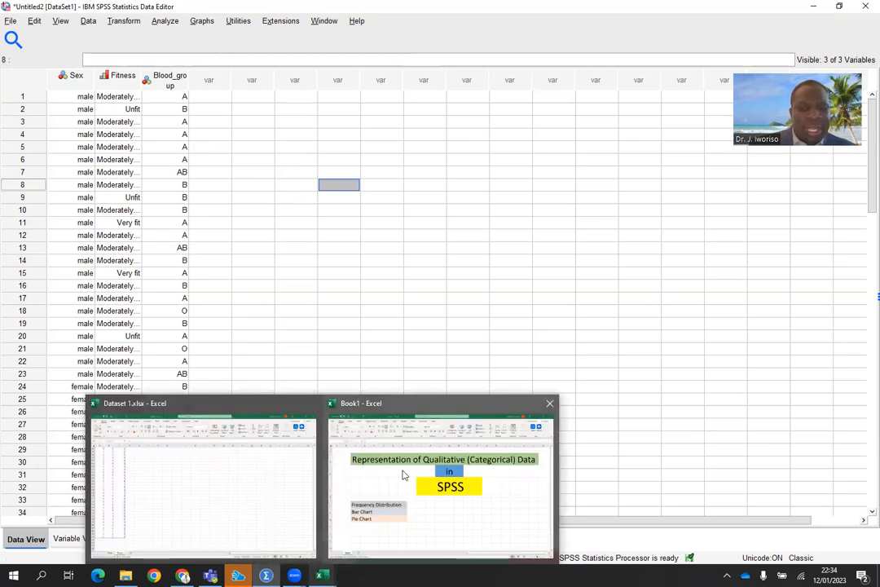
left_click(403, 475)
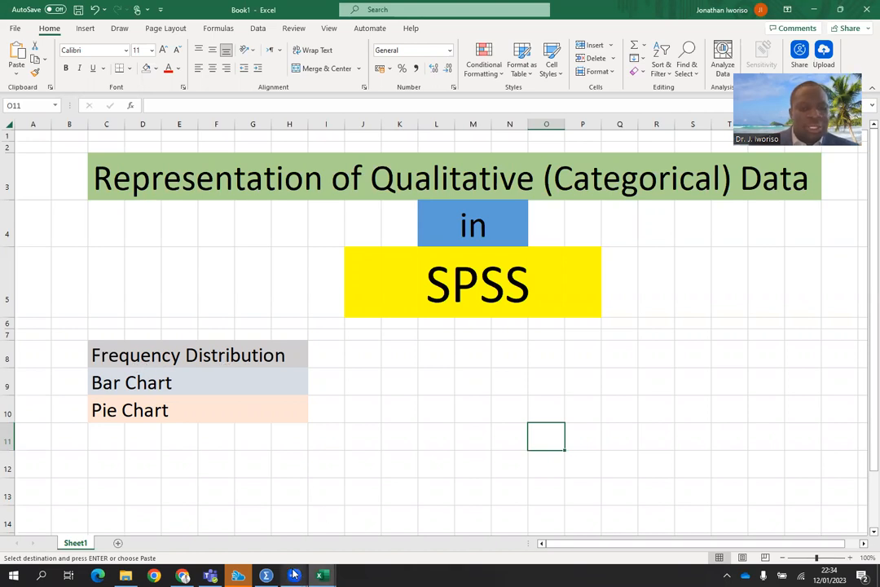
key("alt+Tab")
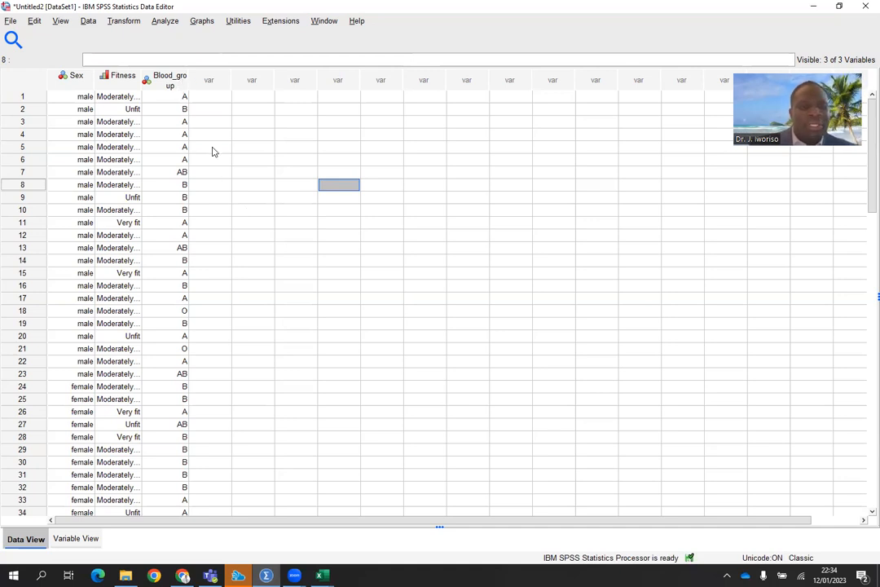
Set up a Frequencies analysis with Sex, Fitness_level and Blood_group as its variables
left_click(201, 22)
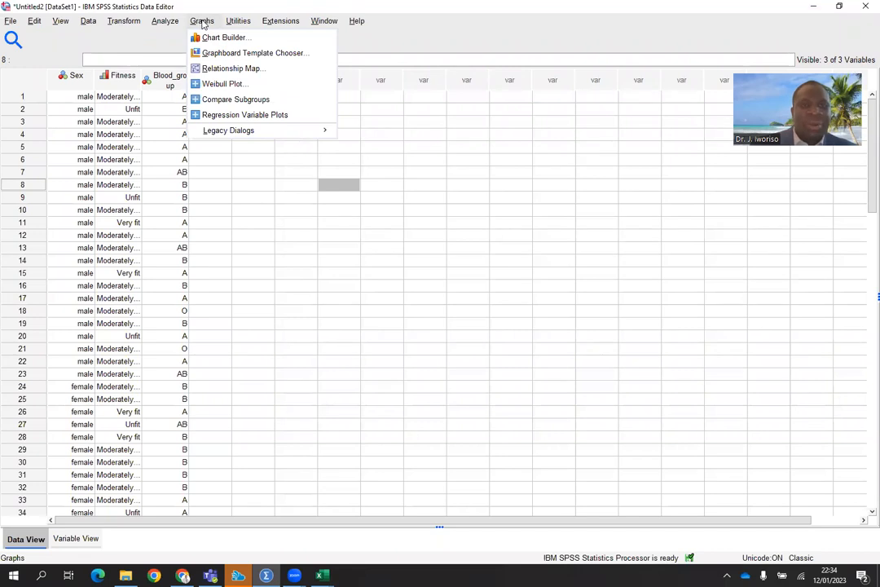
left_click(171, 22)
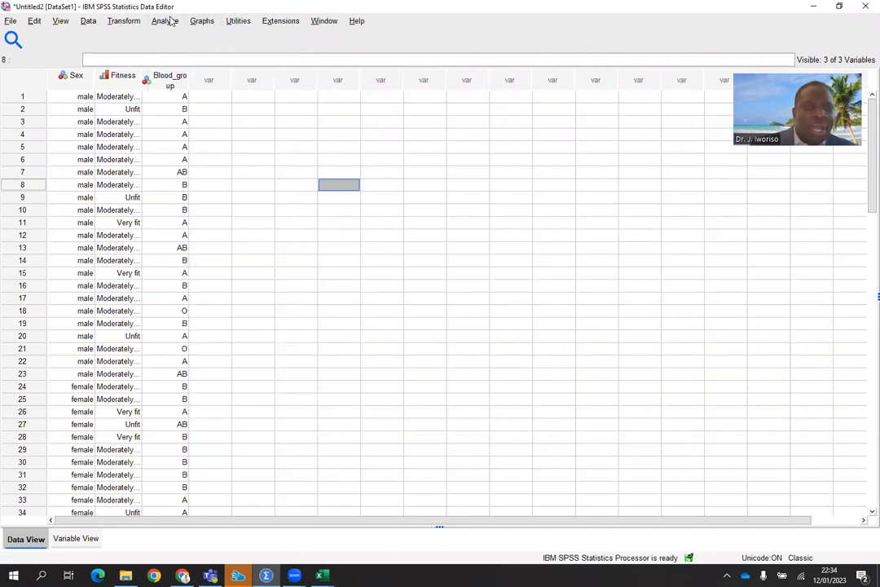
left_click(171, 22)
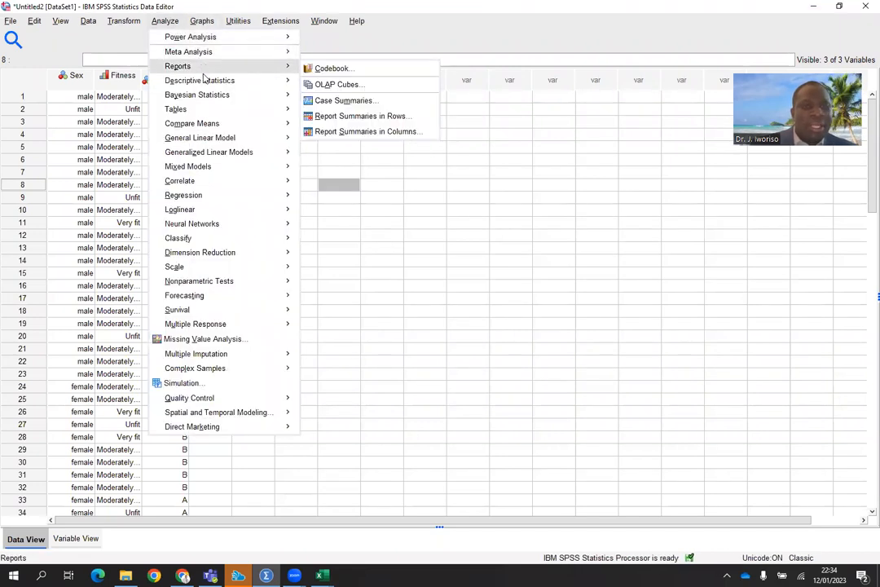
mouse_move(211, 83)
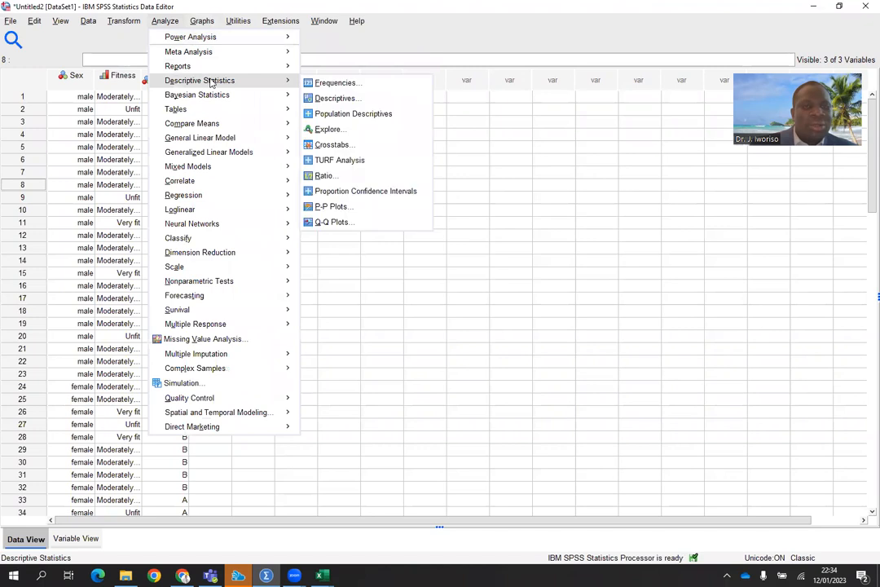
left_click(337, 85)
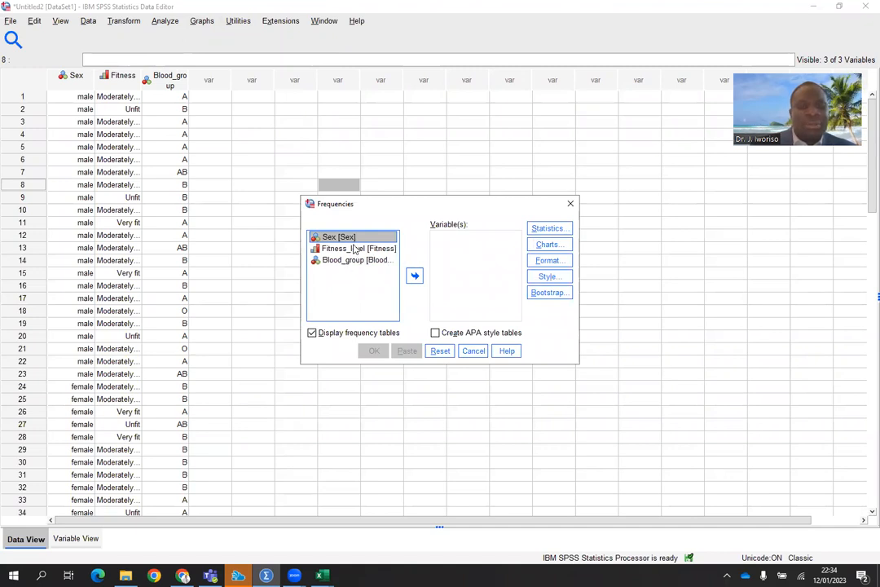
left_click(414, 276)
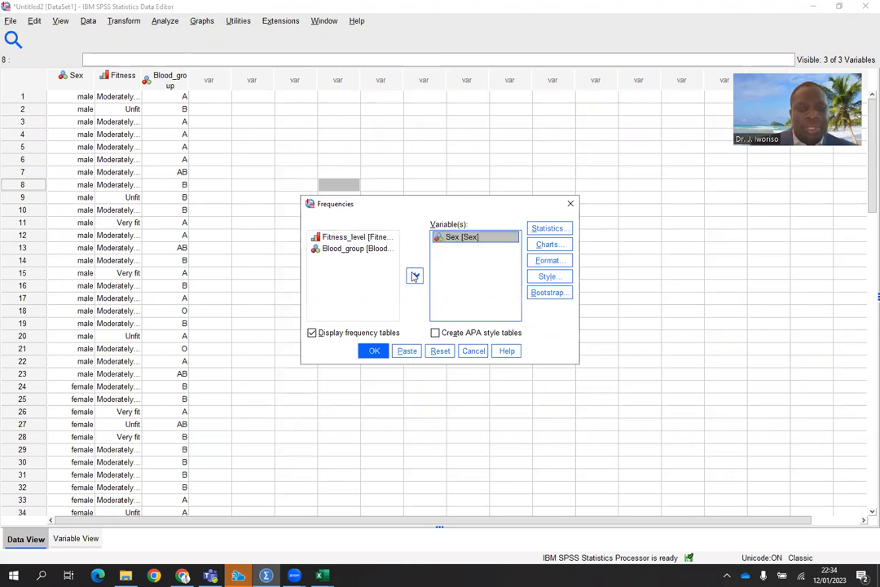
left_click(399, 276)
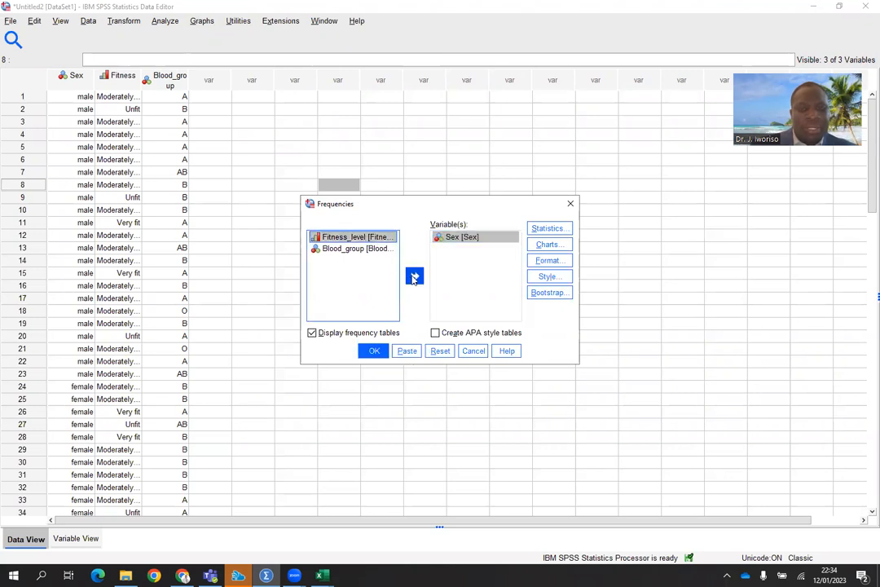
left_click(413, 276)
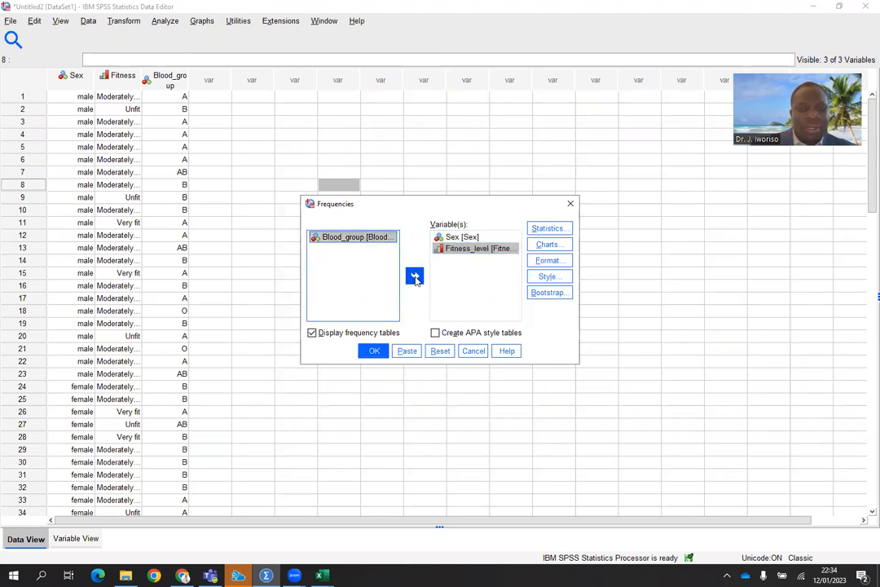
left_click(414, 277)
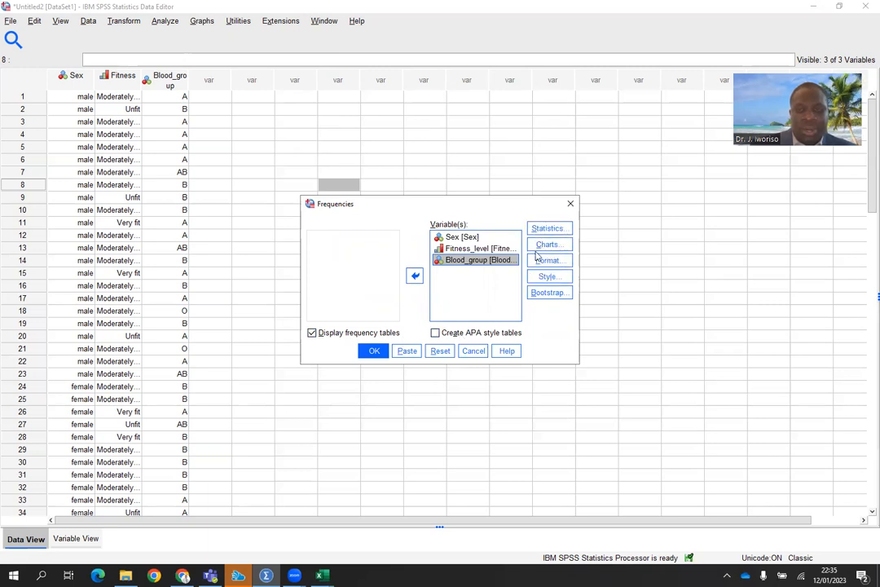
Look through the Statistics and Charts options of the Frequencies analysis without selecting any
left_click(549, 229)
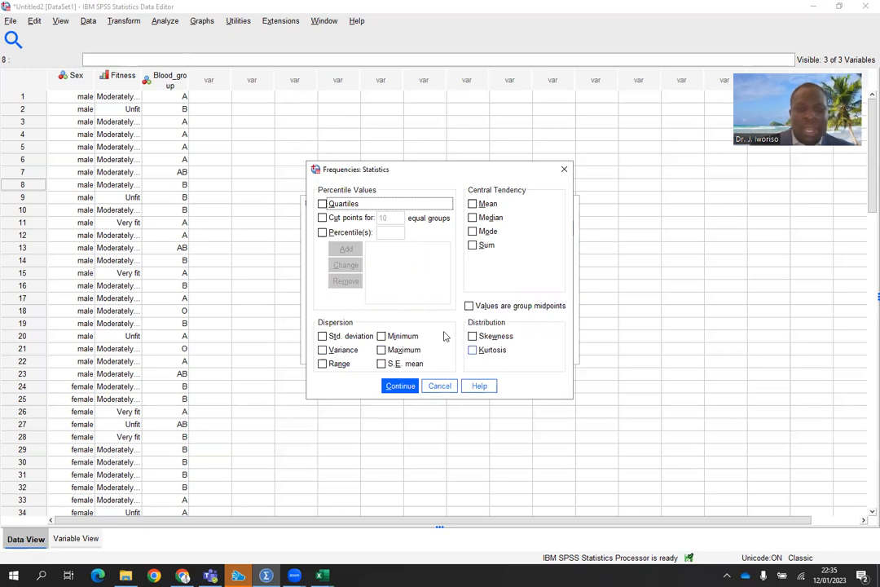
left_click(563, 171)
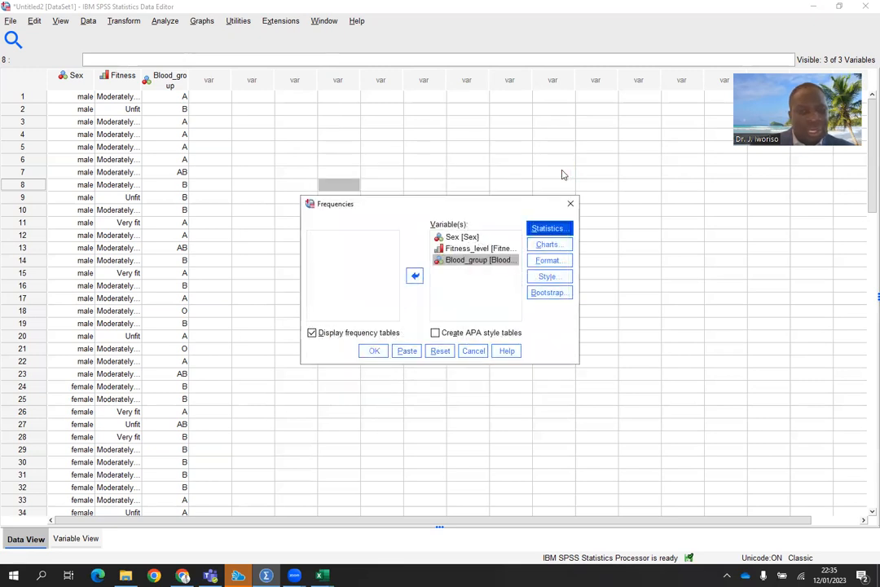
left_click(547, 246)
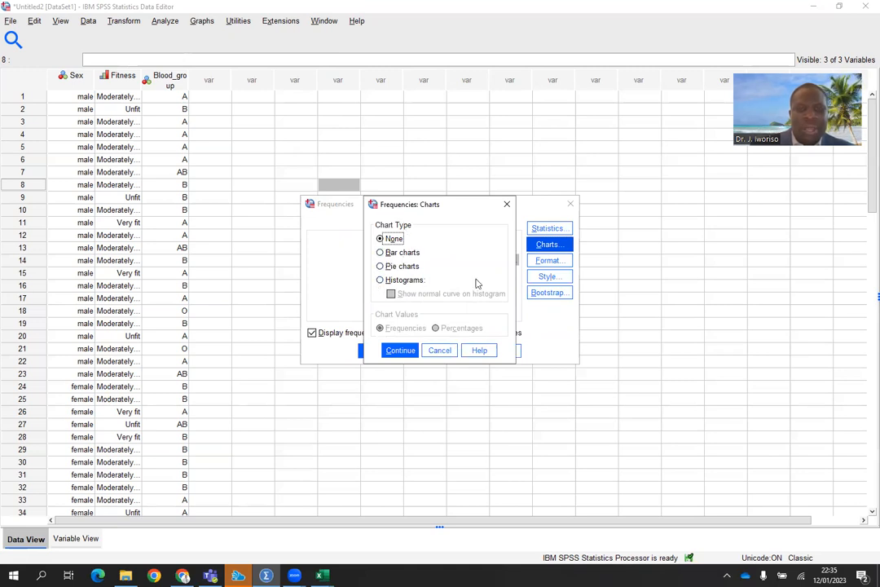
left_click(507, 205)
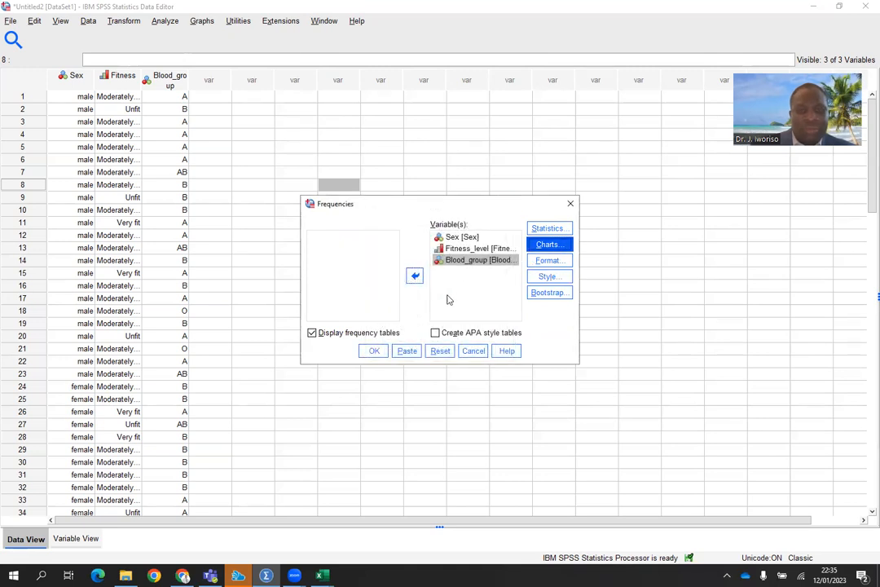
Generate the frequency tables for the three variables, then close the output without saving it
left_click(374, 352)
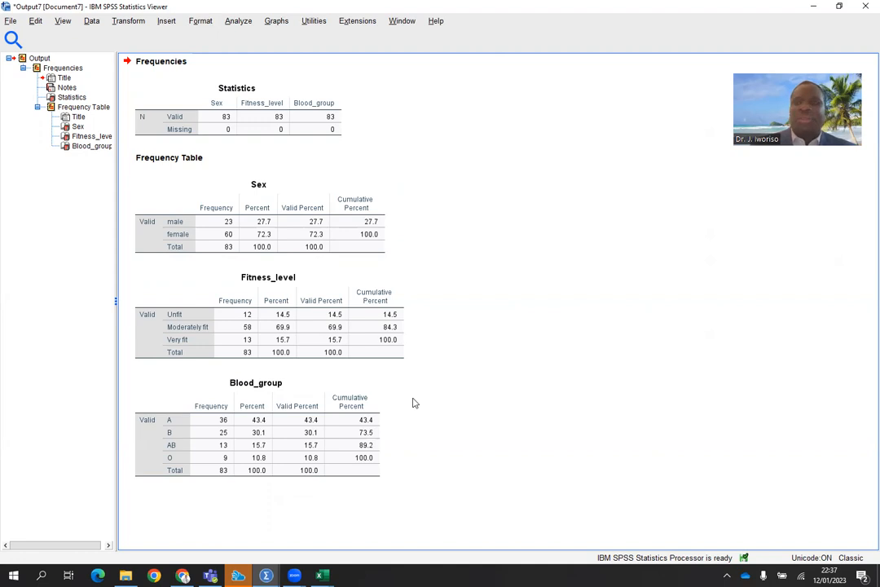
left_click(864, 8)
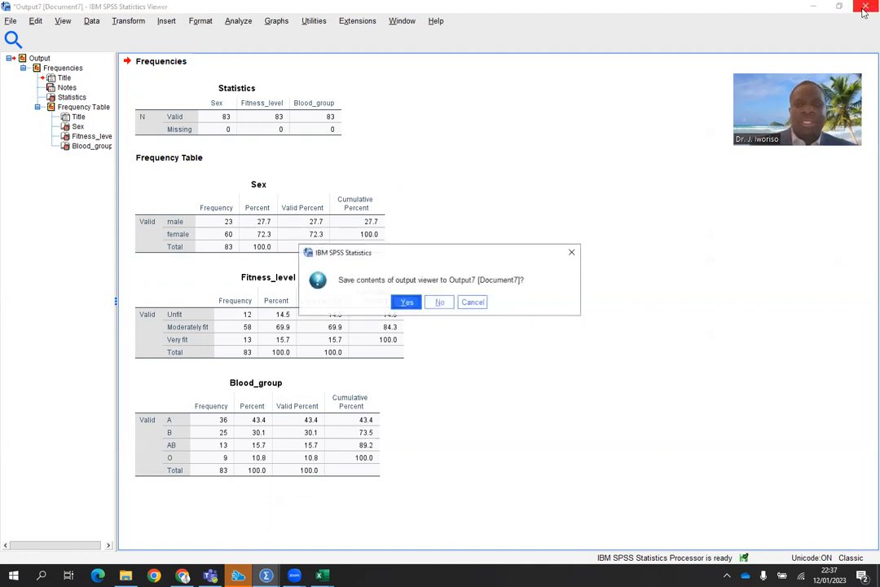
left_click(439, 303)
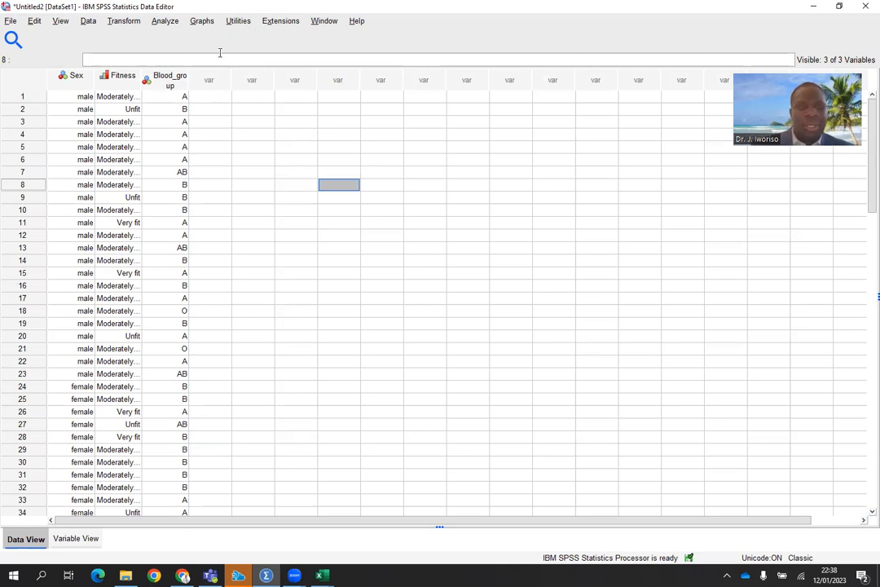
Create a pie chart for groups of cases with slices defined by Fitness_level and representing the number of cases
left_click(203, 21)
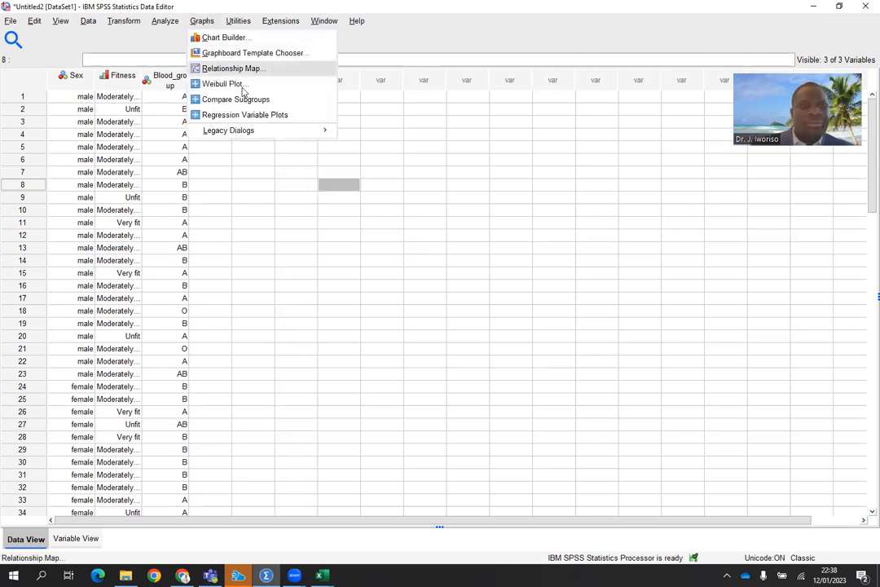
mouse_move(246, 133)
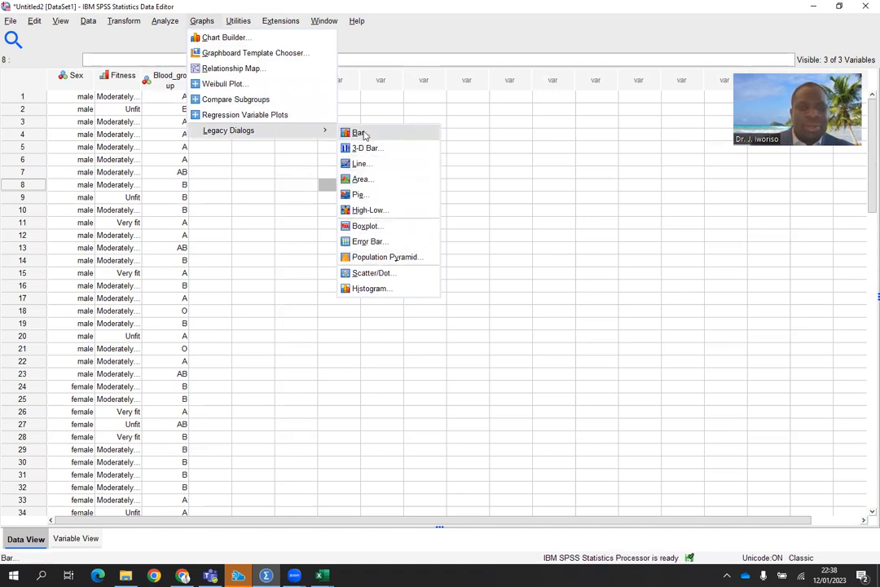
left_click(363, 195)
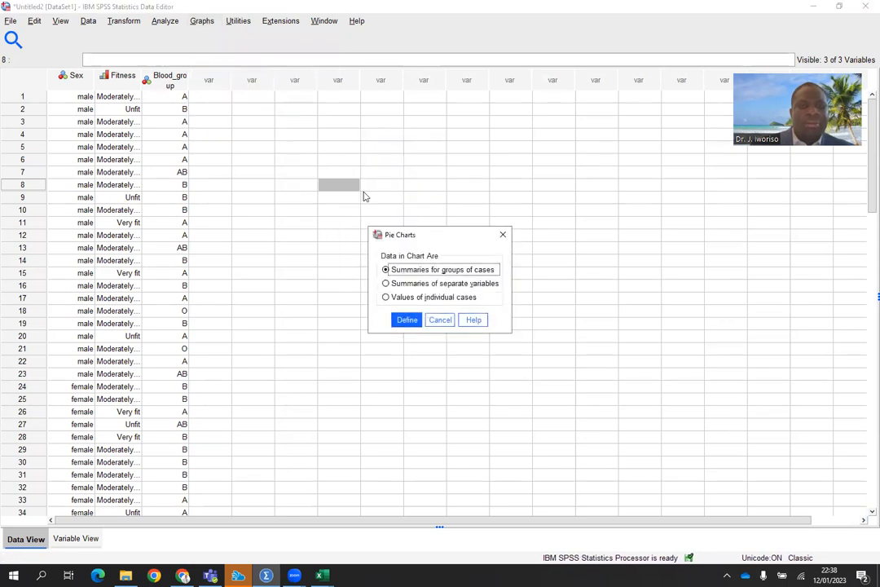
left_click(406, 319)
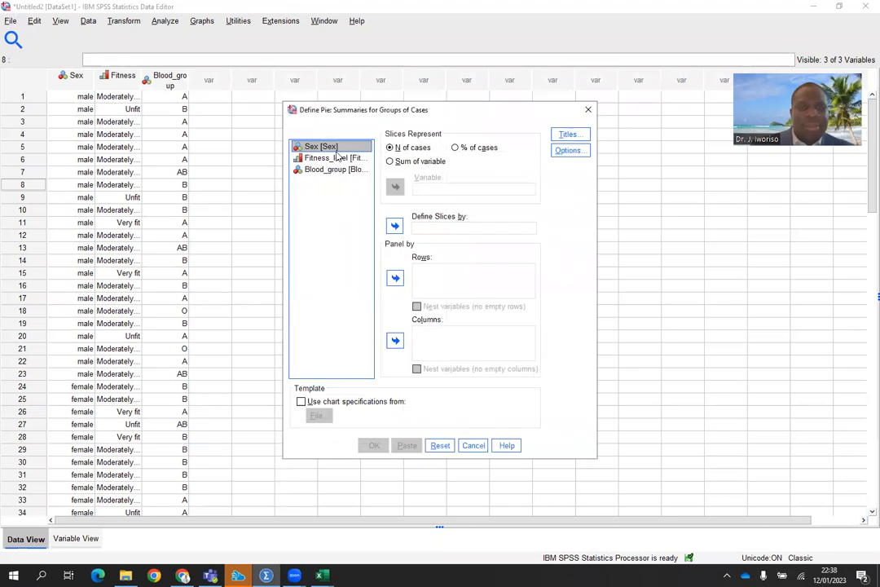
left_click(335, 157)
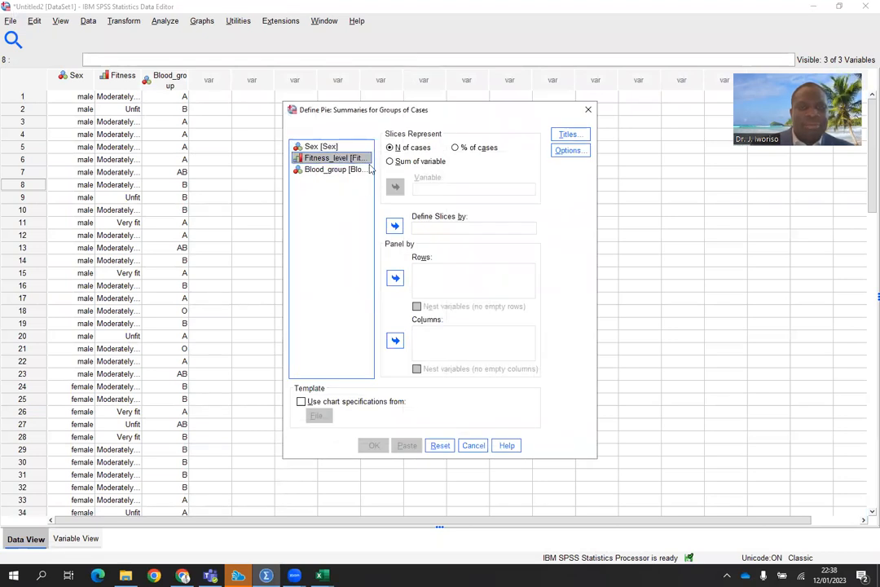
left_click(395, 226)
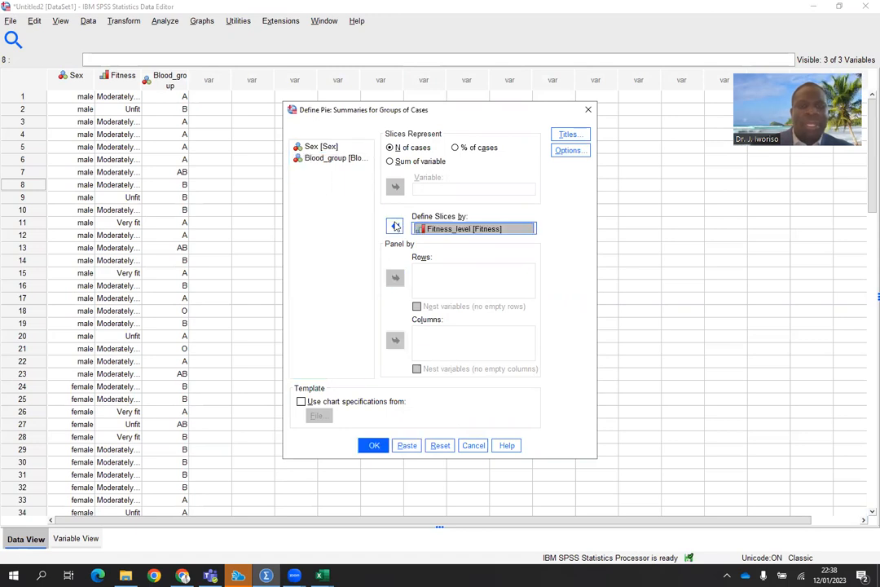
left_click(374, 446)
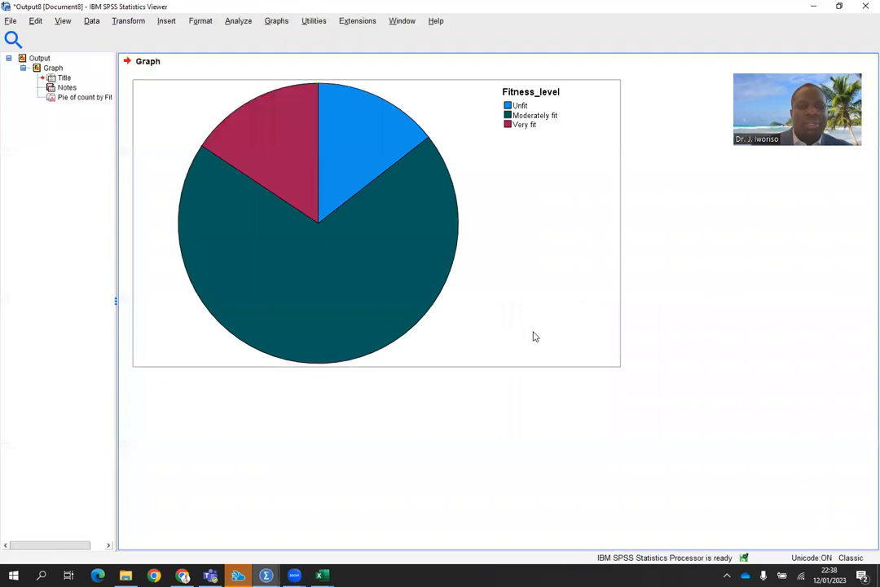
Add count data labels to the slices of the Fitness_level pie chart and close the chart editor
left_click(410, 245)
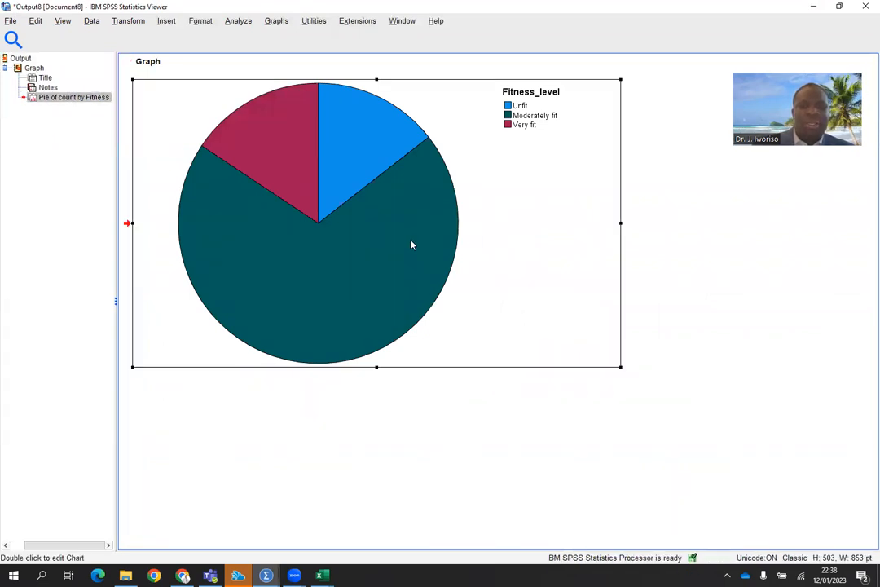
right_click(411, 244)
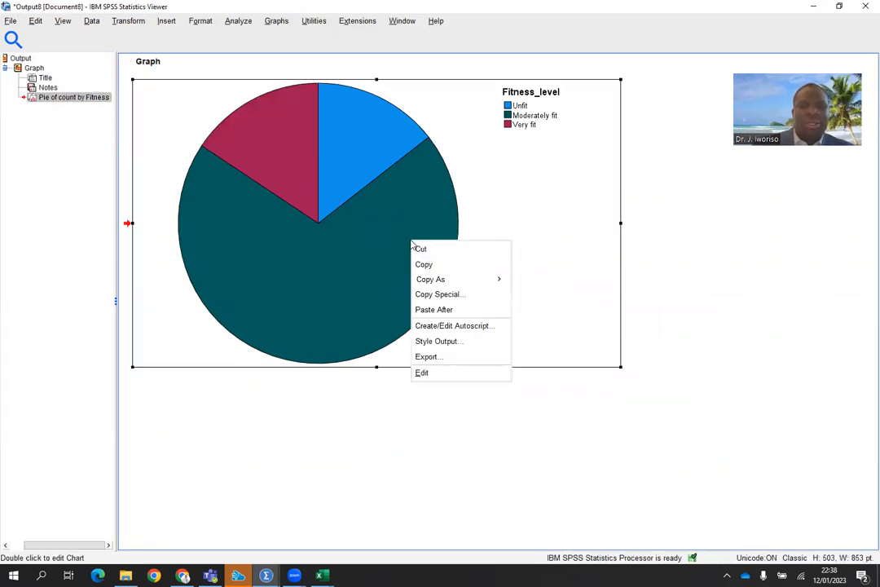
left_click(422, 372)
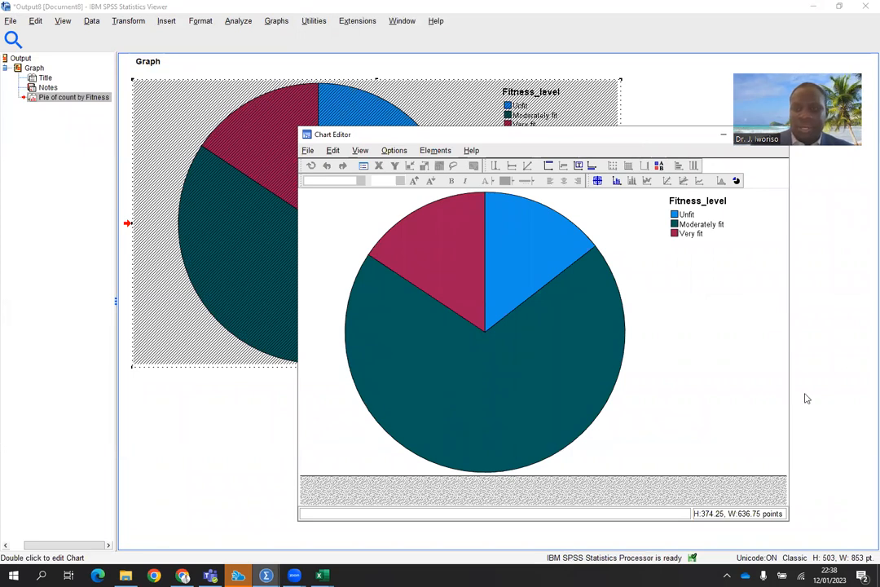
left_click(749, 133)
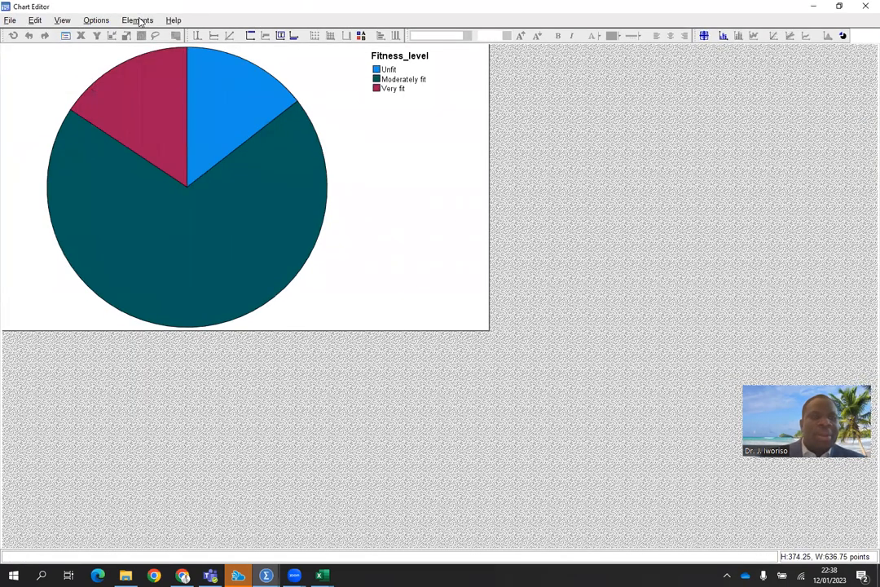
left_click(137, 21)
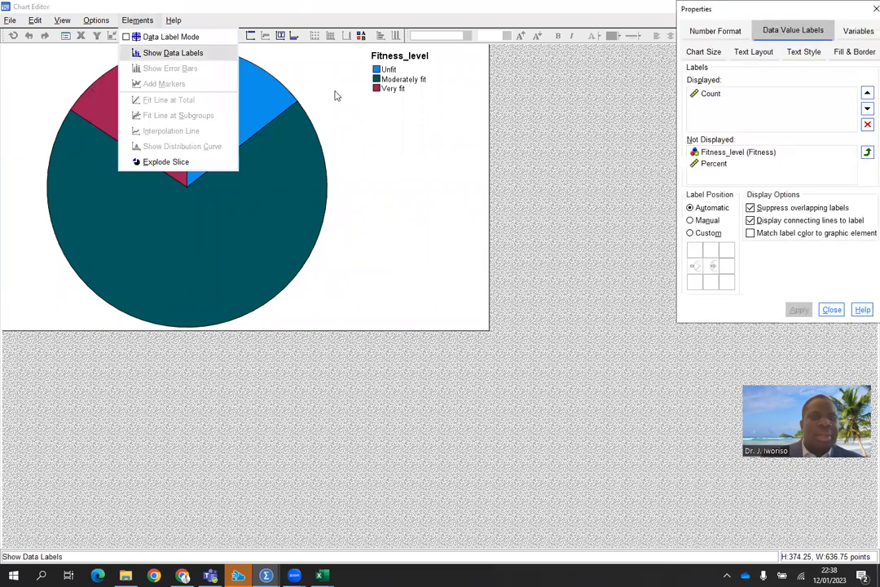
left_click(875, 8)
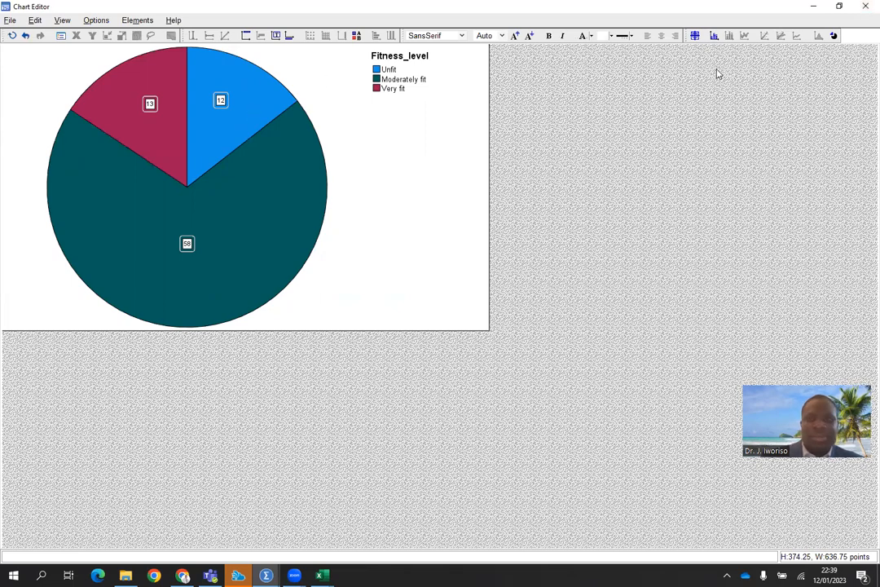
left_click(865, 7)
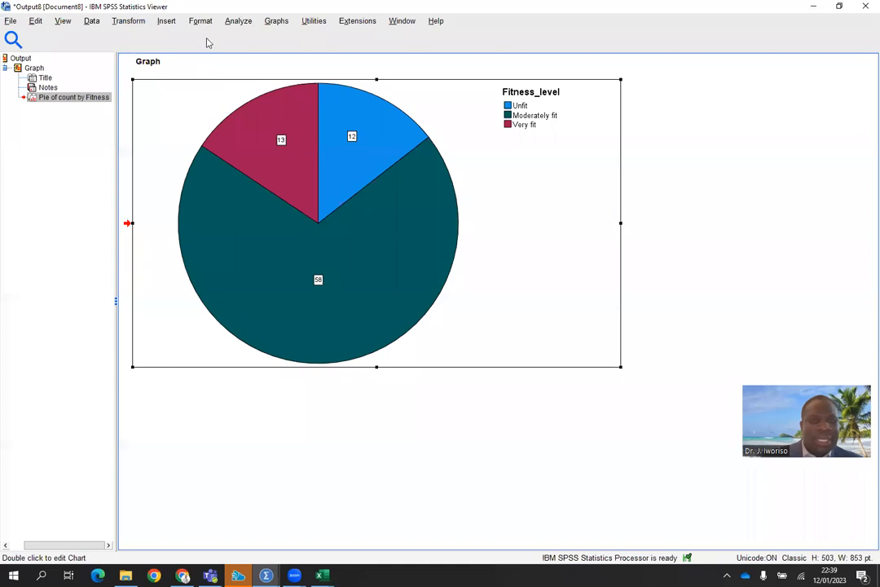
left_click(277, 21)
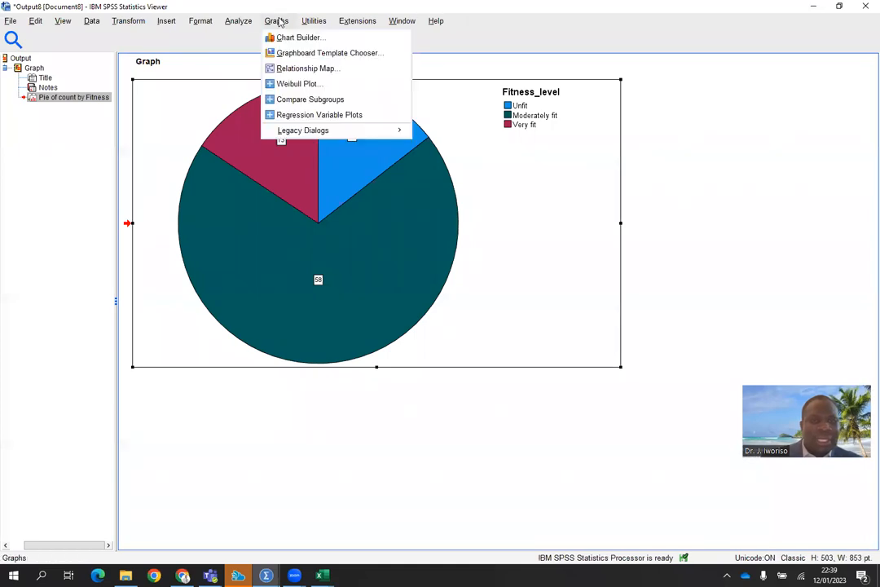
mouse_move(317, 133)
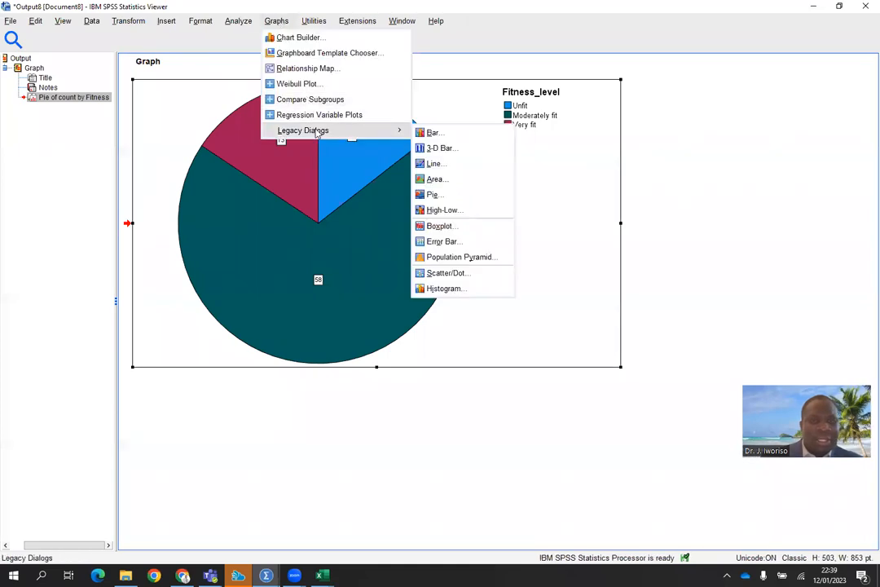
left_click(433, 132)
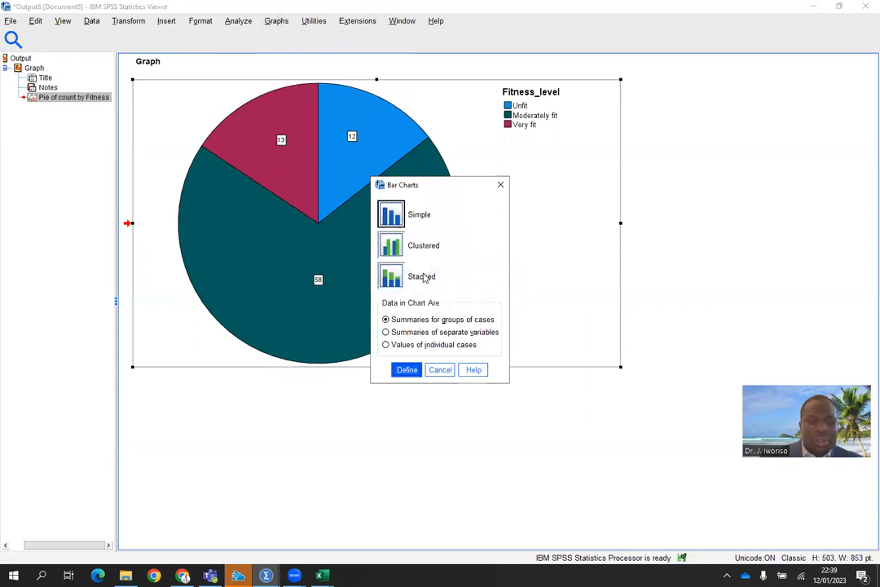
left_click(500, 184)
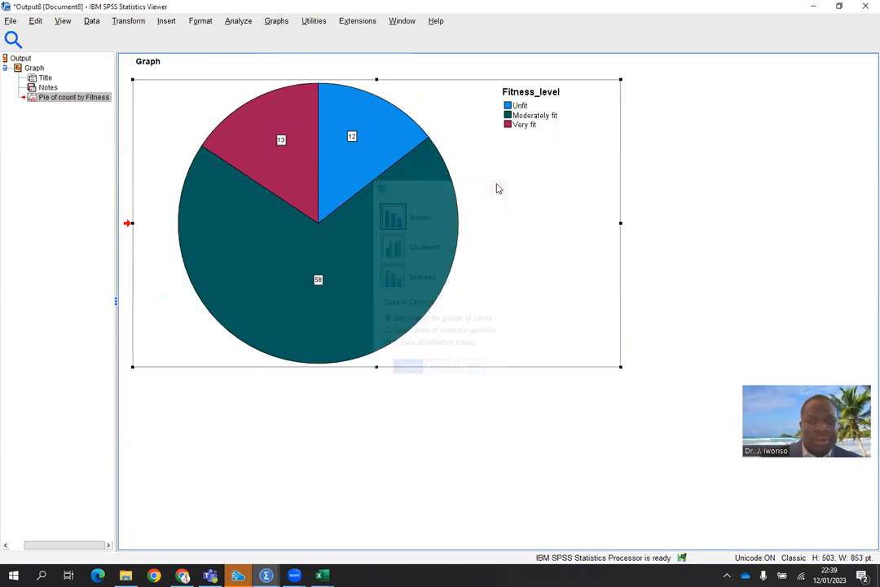
Create a second Fitness_level pie chart for groups of cases with slices representing the % of cases
left_click(276, 20)
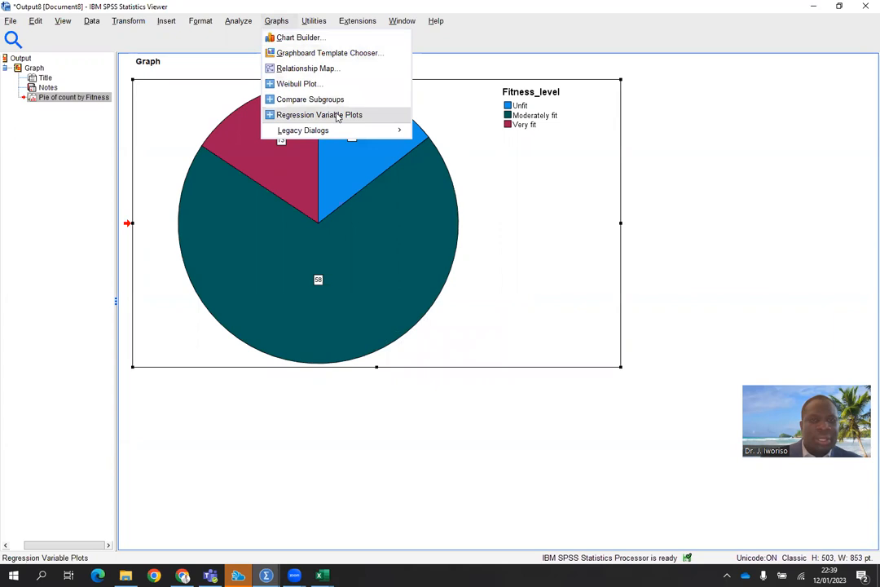
mouse_move(333, 132)
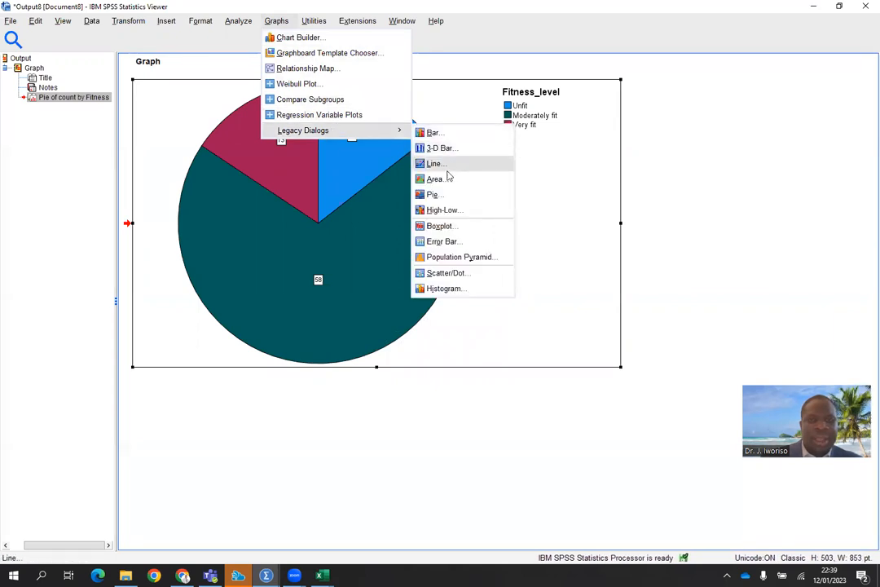
left_click(441, 198)
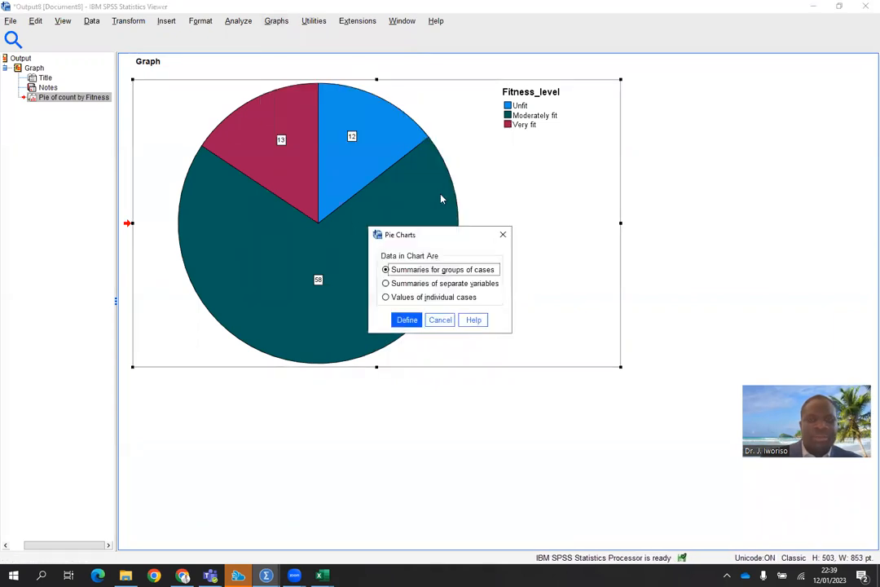
left_click(408, 320)
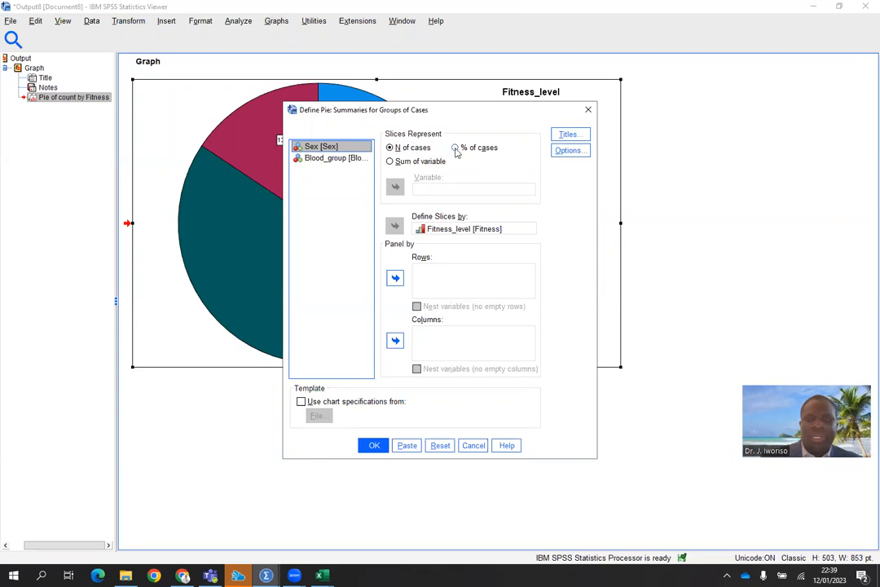
left_click(456, 148)
left_click(374, 447)
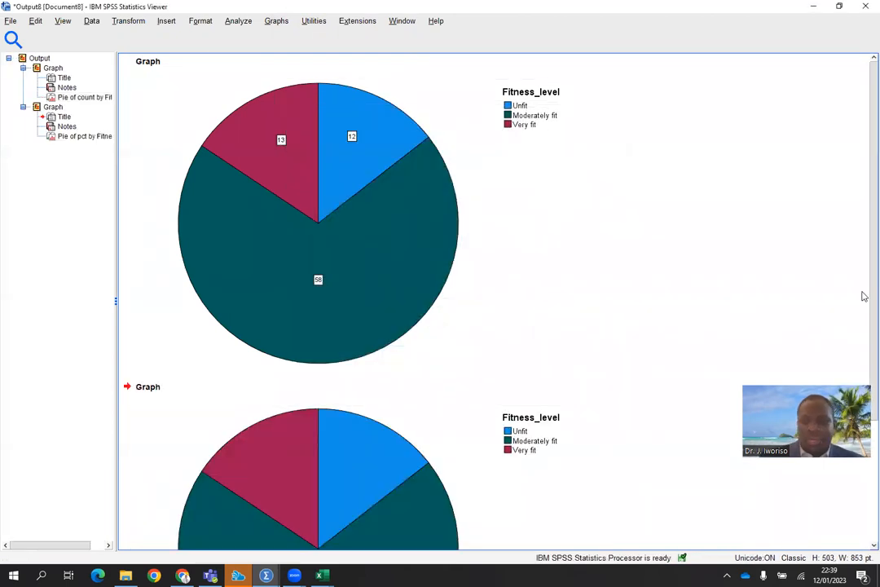
Open the second Fitness_level pie chart for editing and show percentage data labels on its slices
scroll(864, 296, "down", 5)
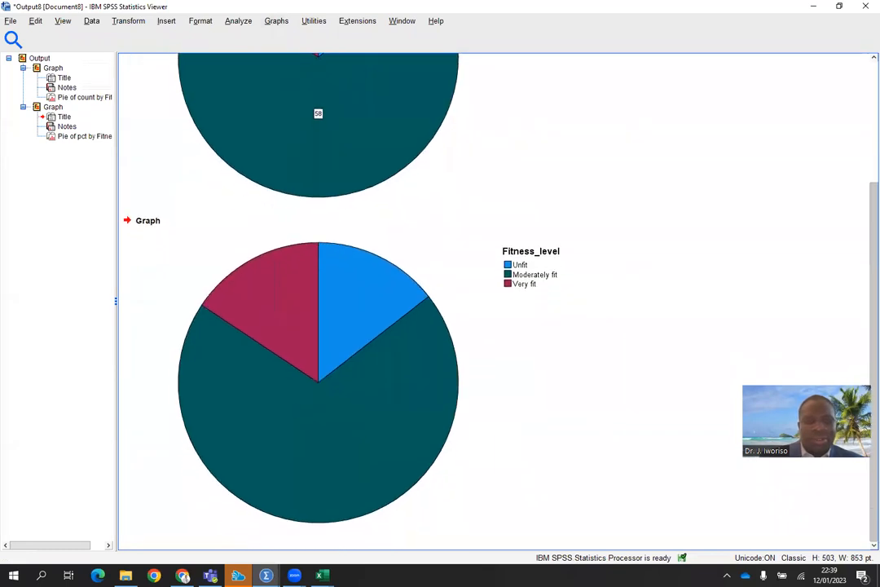
left_click(388, 372)
right_click(387, 373)
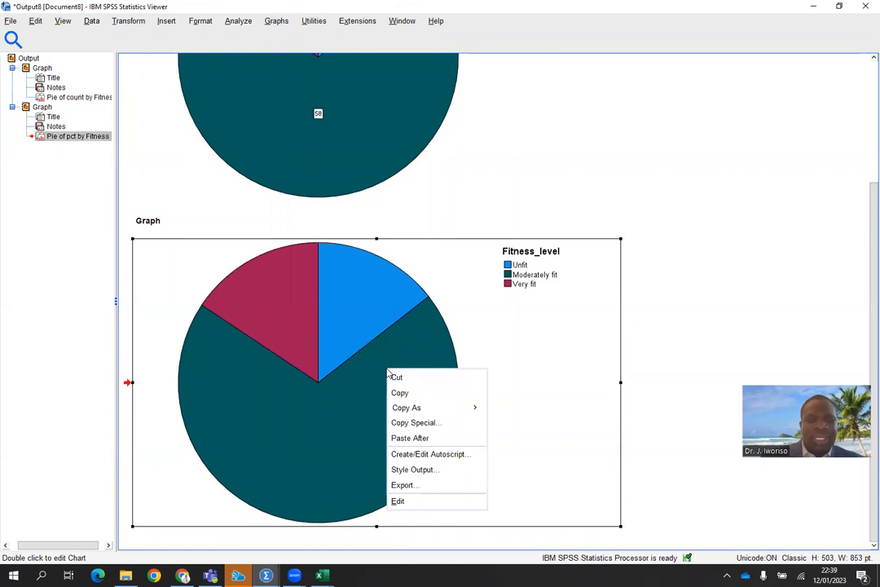
left_click(398, 502)
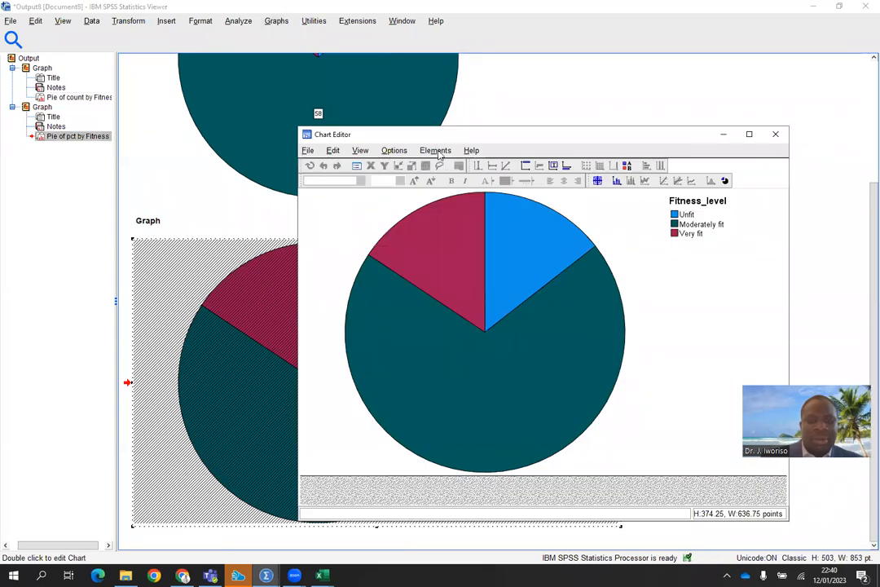
left_click(437, 151)
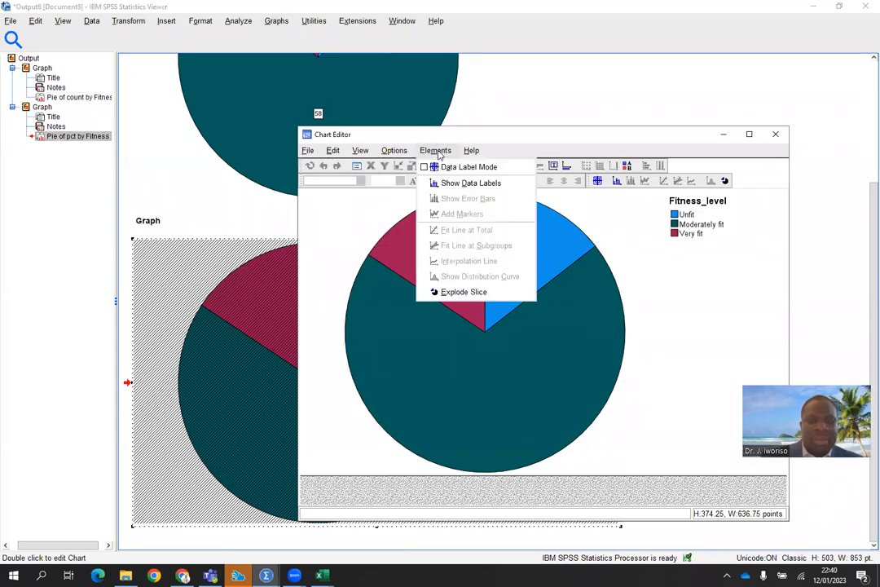
left_click(471, 183)
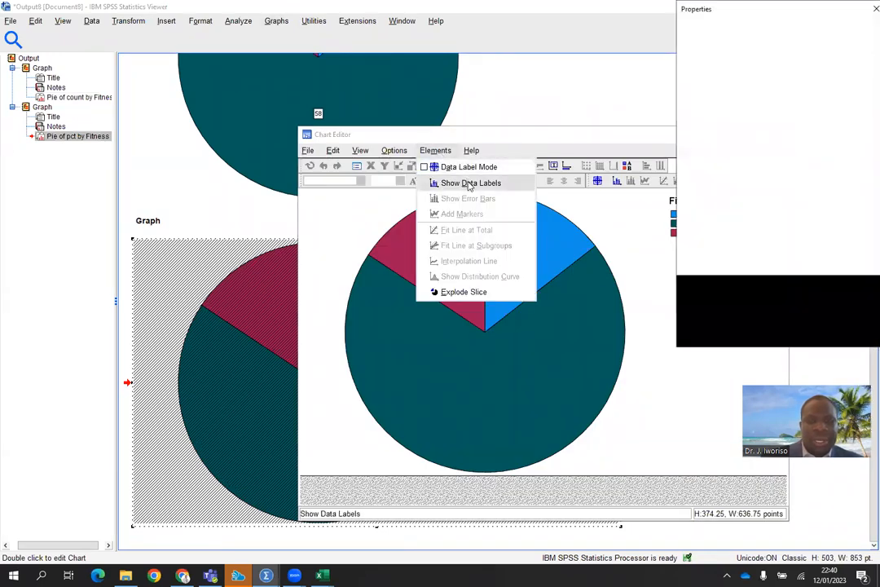
left_click(866, 10)
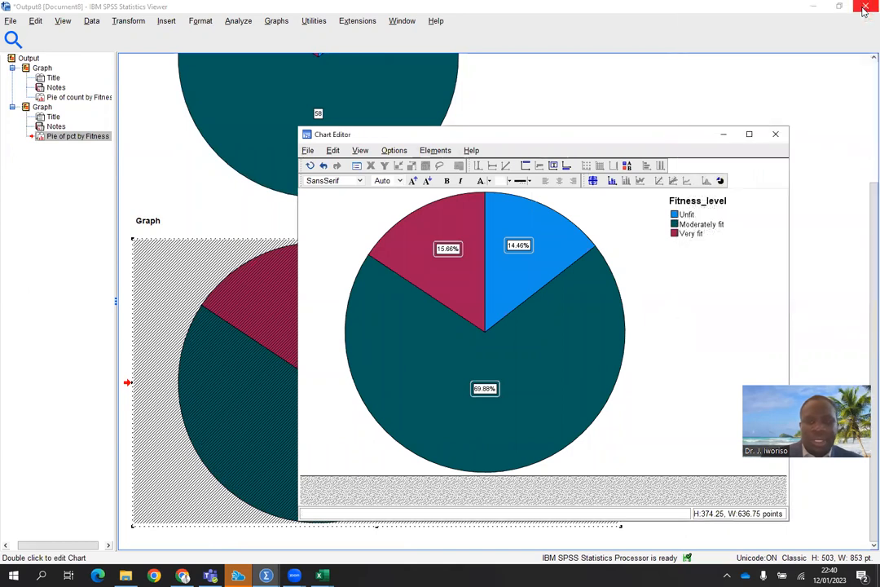
View the labelled percentage pie chart enlarged, then close the chart editor and the output without saving
left_click(750, 135)
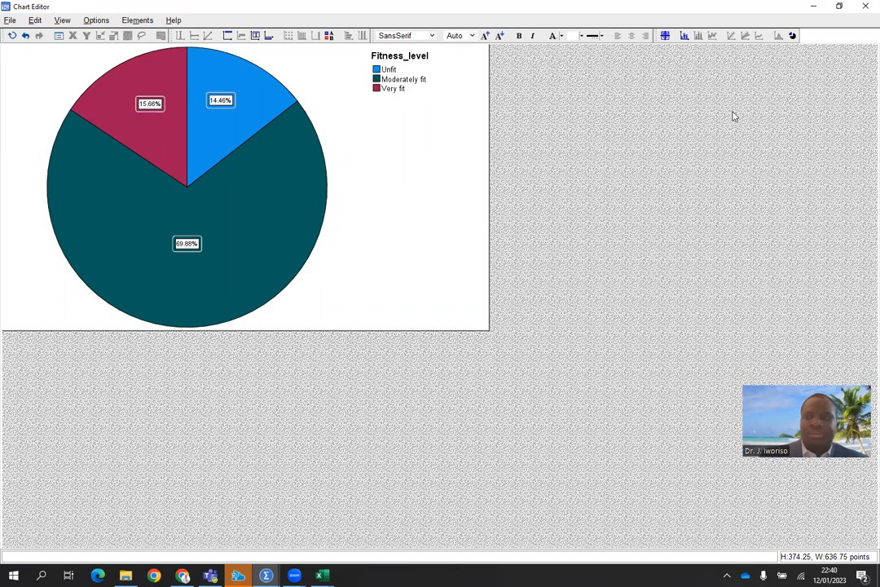
left_click(862, 7)
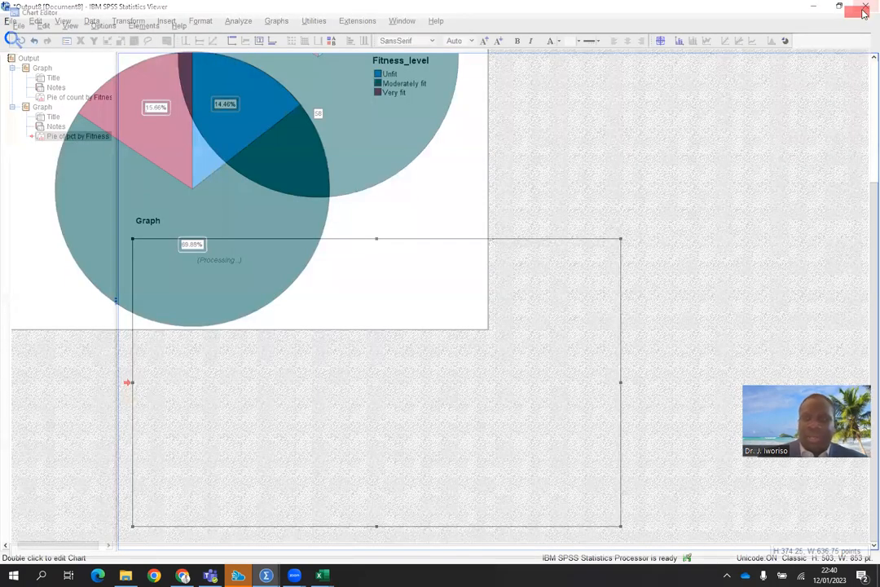
left_click(865, 10)
left_click(441, 301)
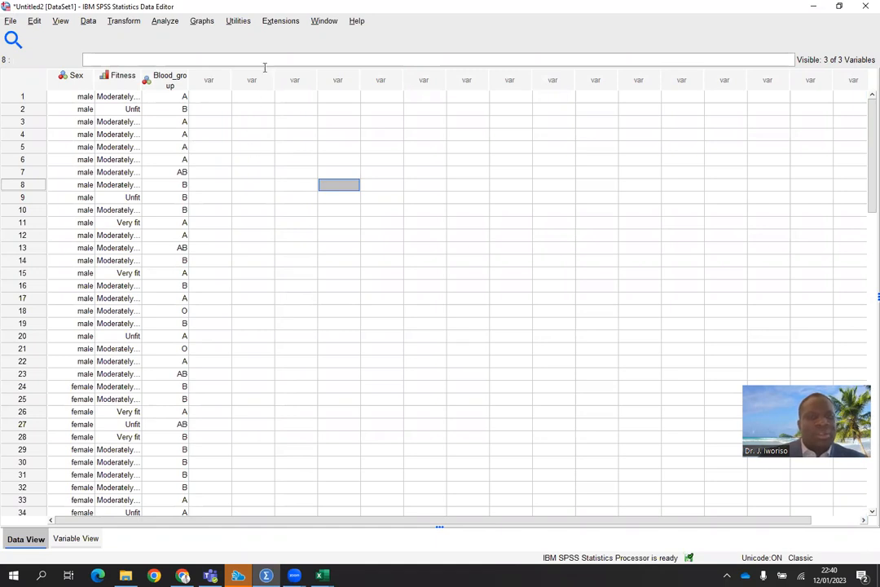
Create a simple bar chart for groups of cases with Fitness_level as the category axis and bars representing % of cases
left_click(203, 22)
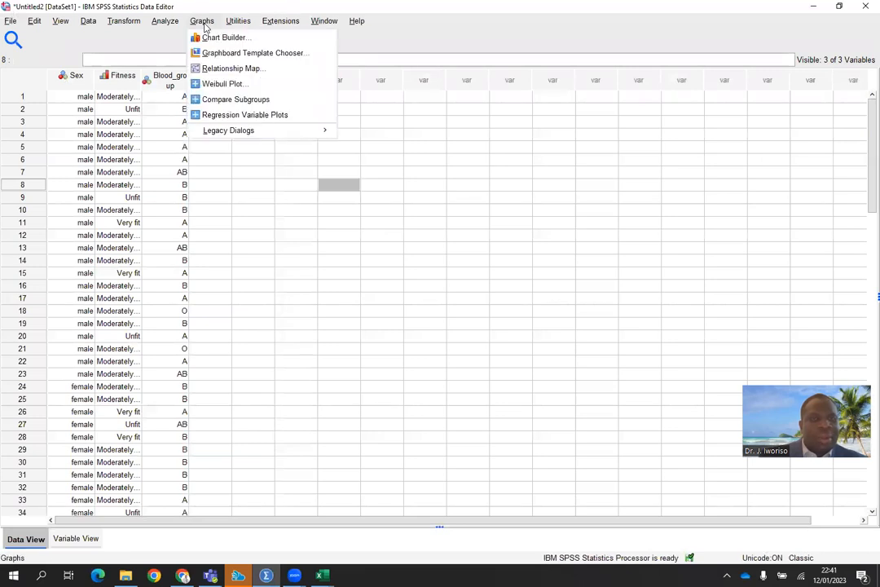
mouse_move(267, 132)
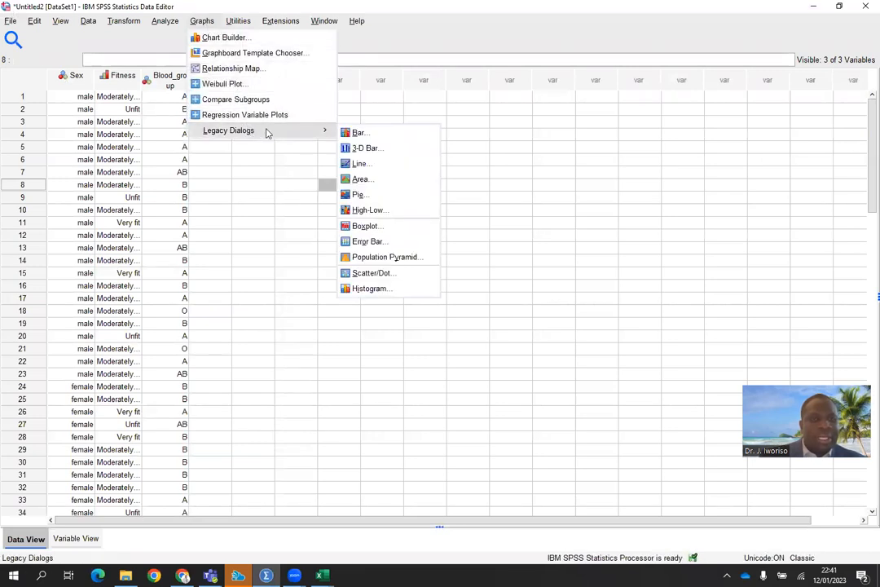
left_click(359, 134)
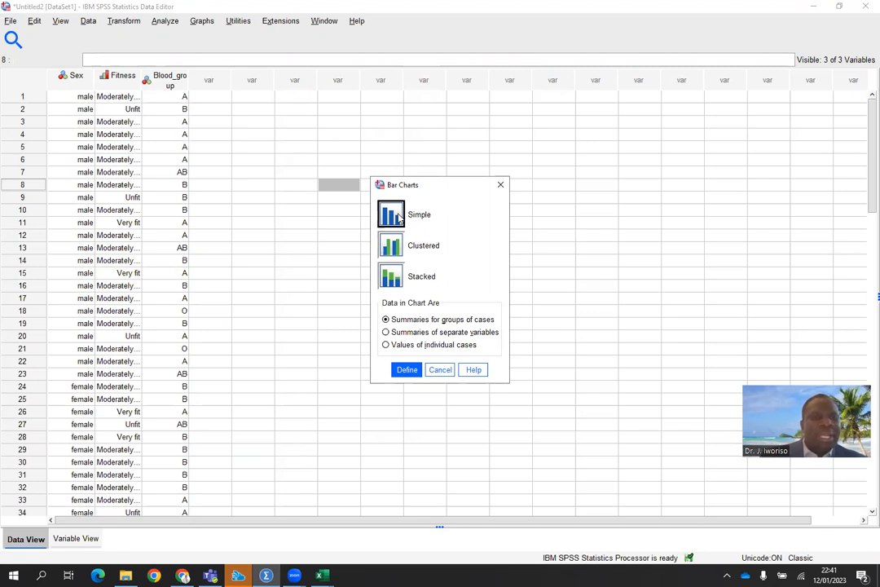
left_click(408, 371)
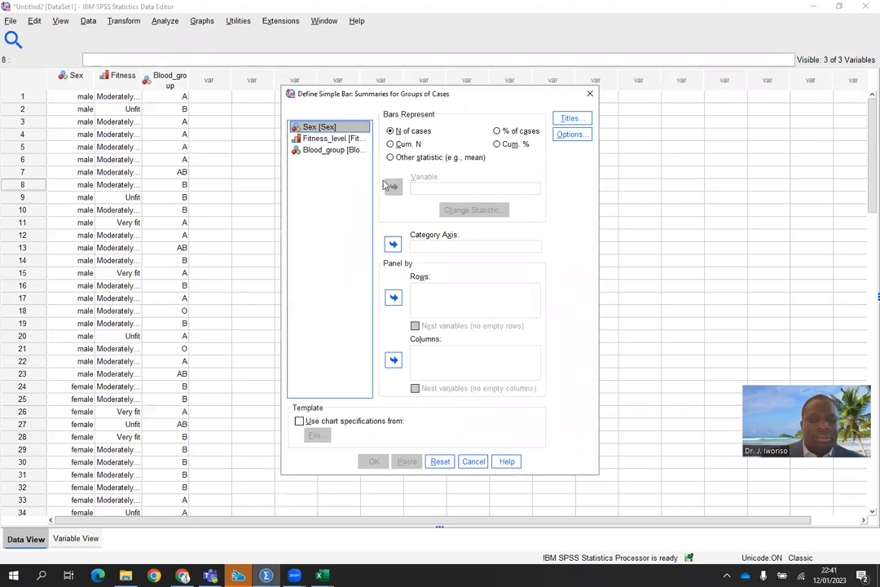
left_click(334, 139)
left_click(393, 244)
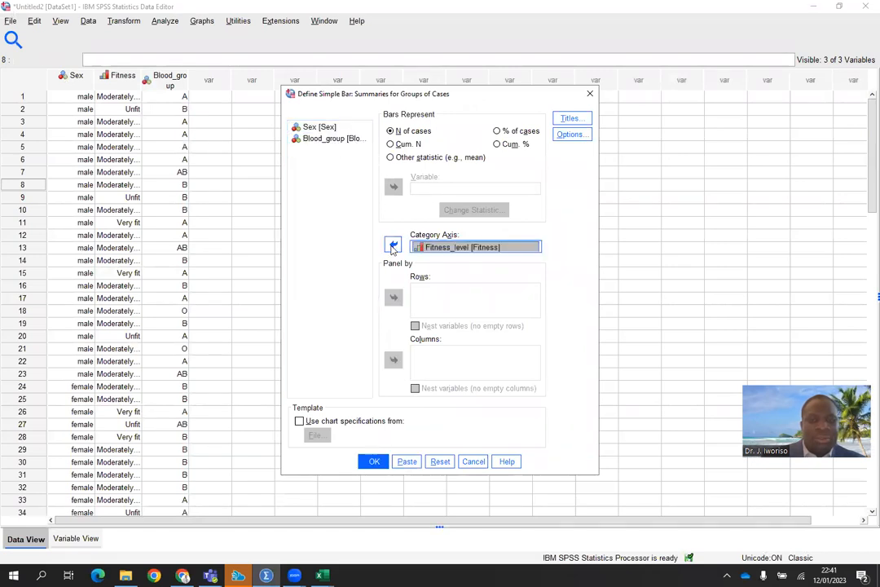
left_click(497, 132)
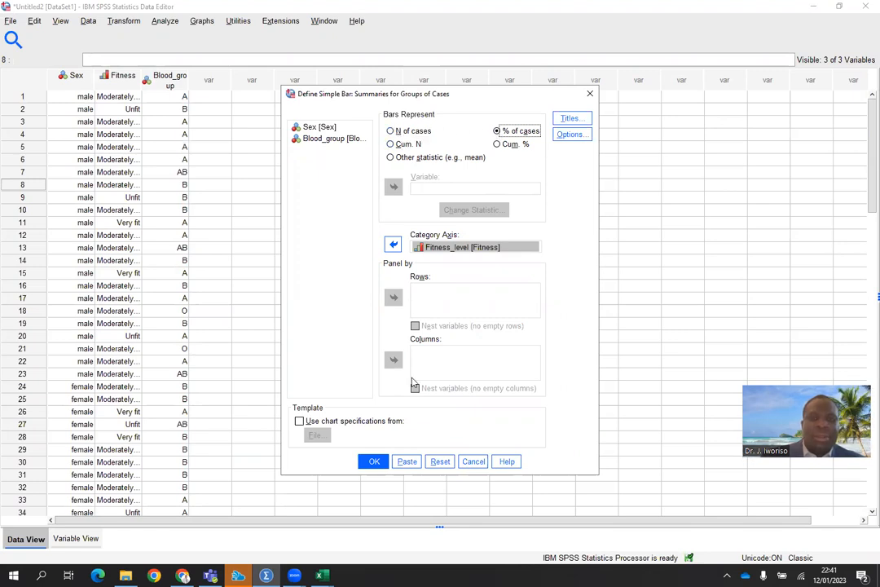
left_click(374, 463)
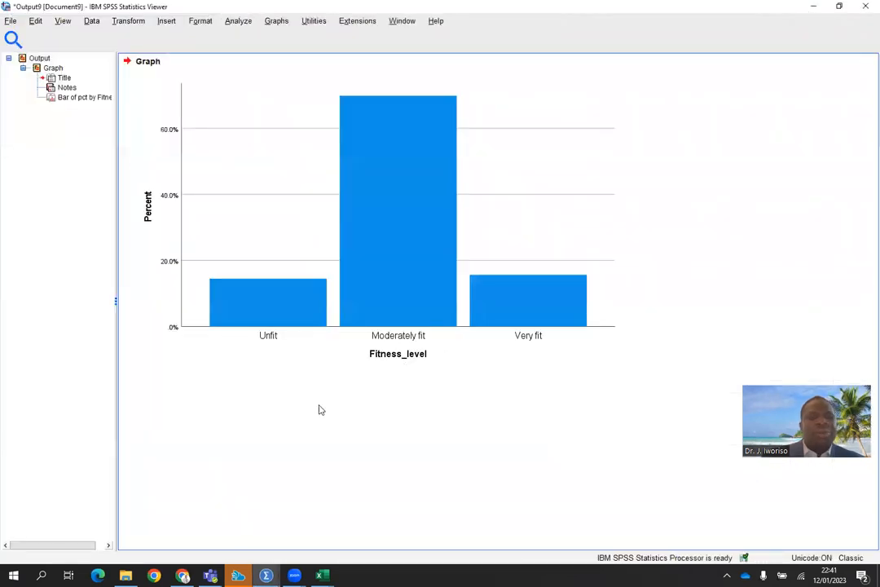
Open the Fitness_level bar chart for editing and show percentage data labels on its bars
left_click(368, 292)
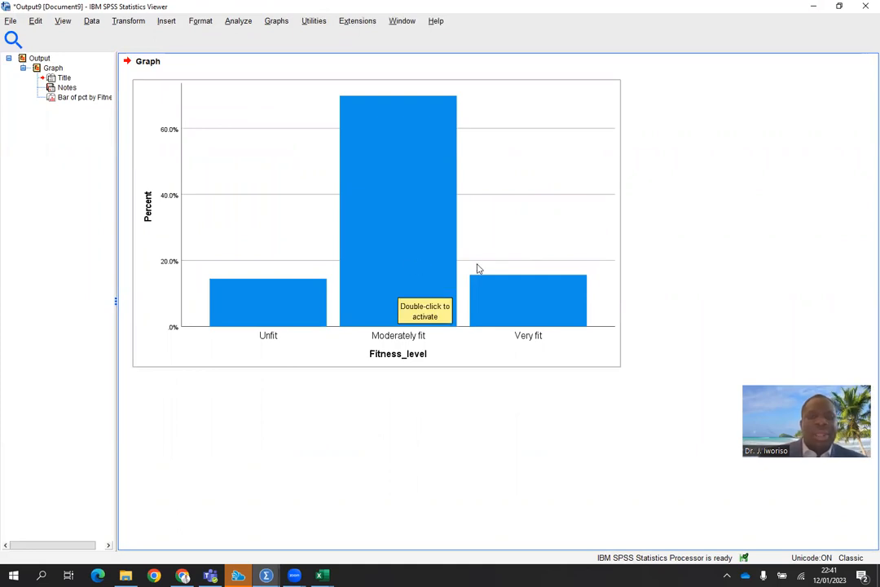
right_click(424, 268)
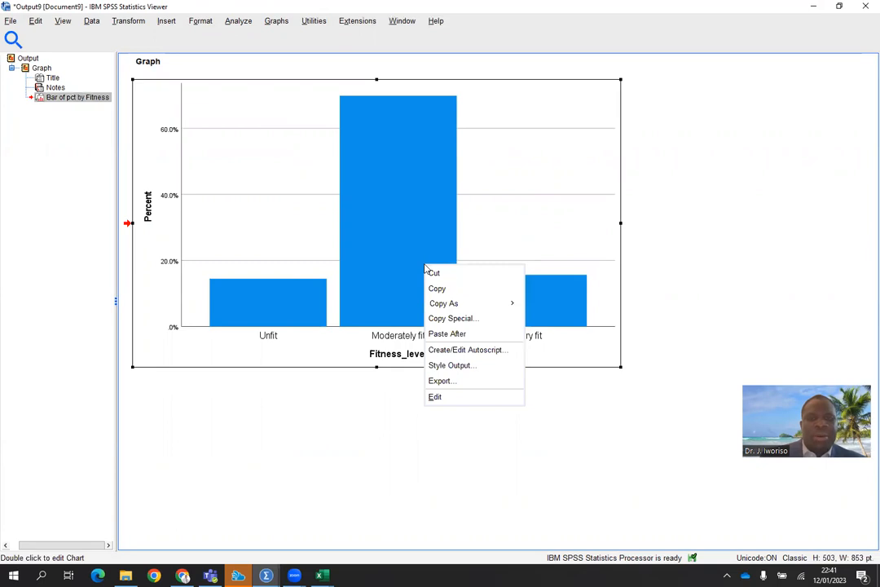
left_click(434, 397)
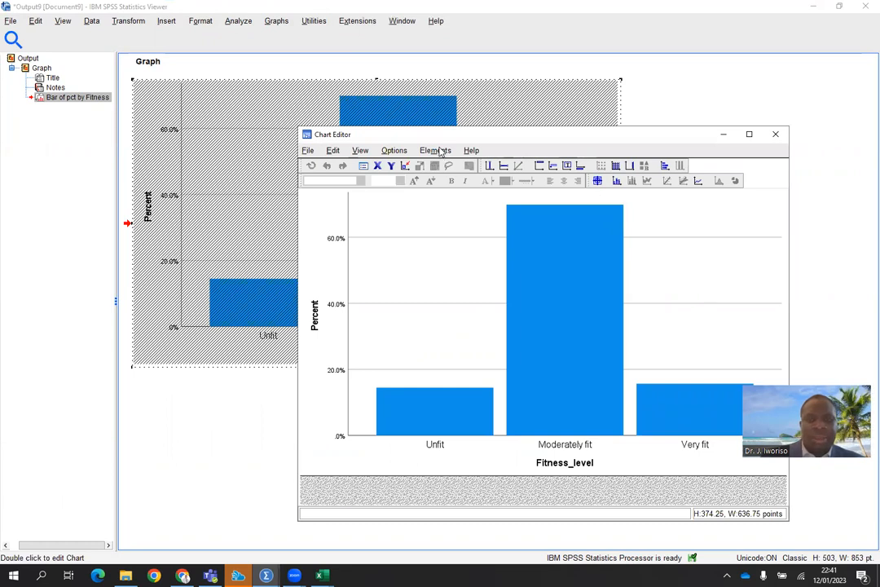
left_click(435, 151)
left_click(470, 183)
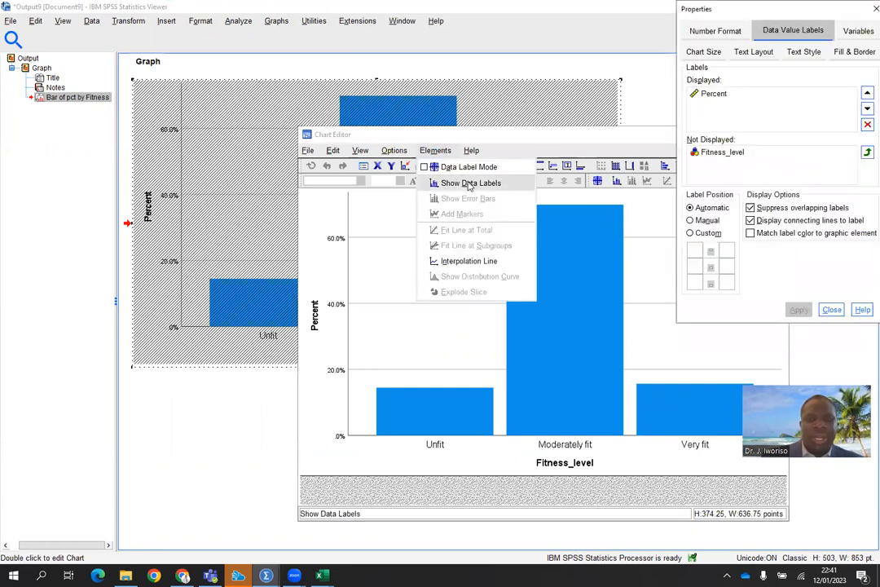
left_click(869, 9)
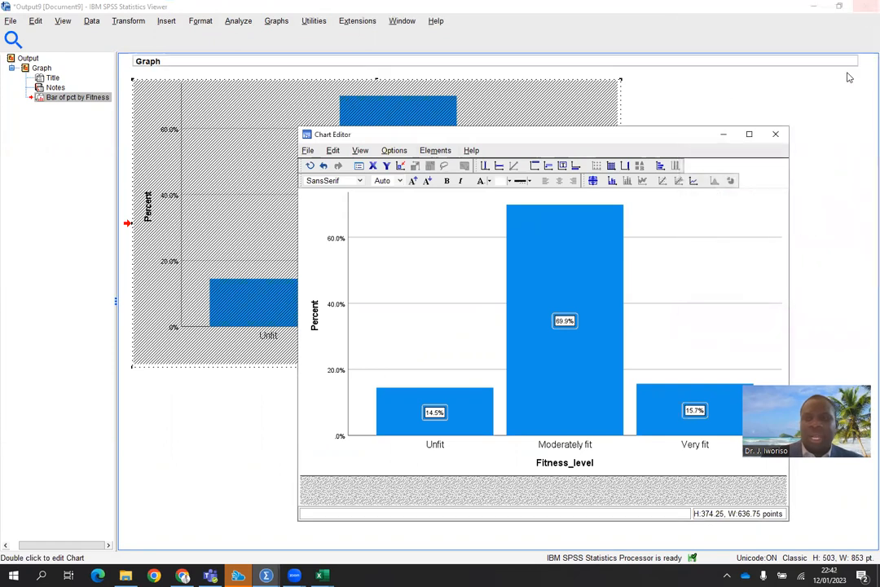
View the labelled percentage bar chart enlarged, then close the chart editor and the output without saving
left_click(750, 134)
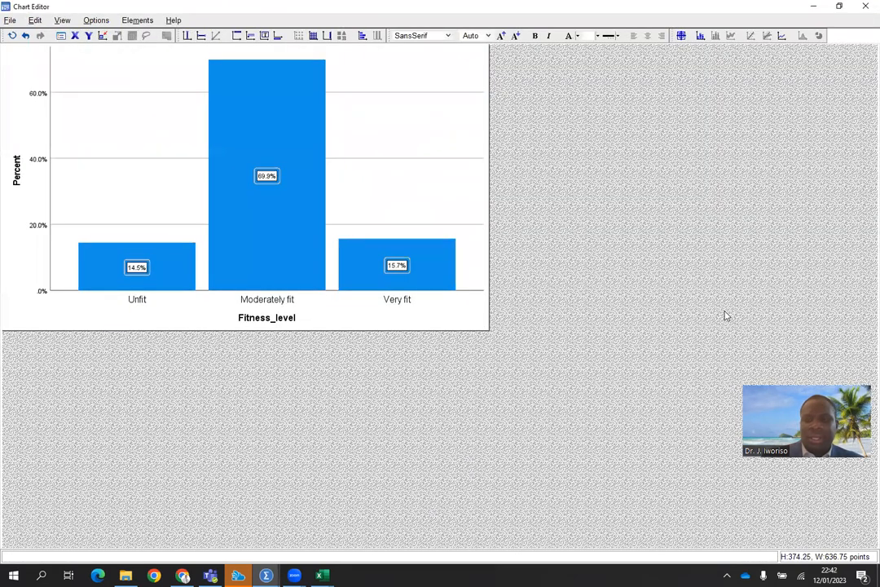
left_click(493, 574)
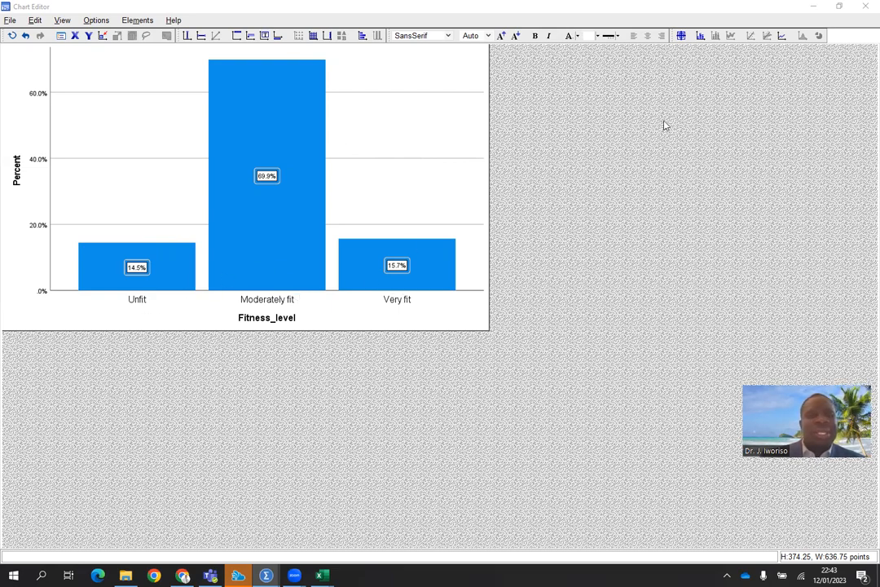
left_click(865, 6)
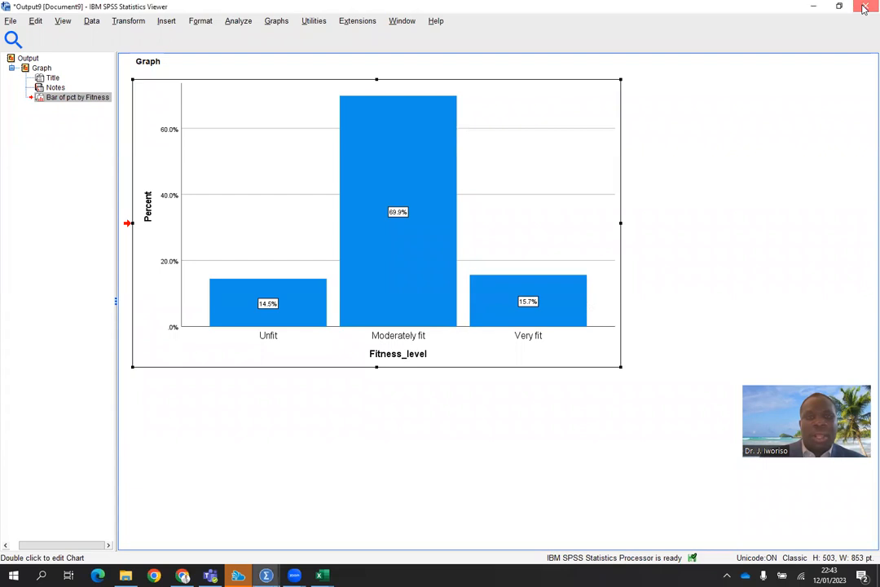
left_click(865, 6)
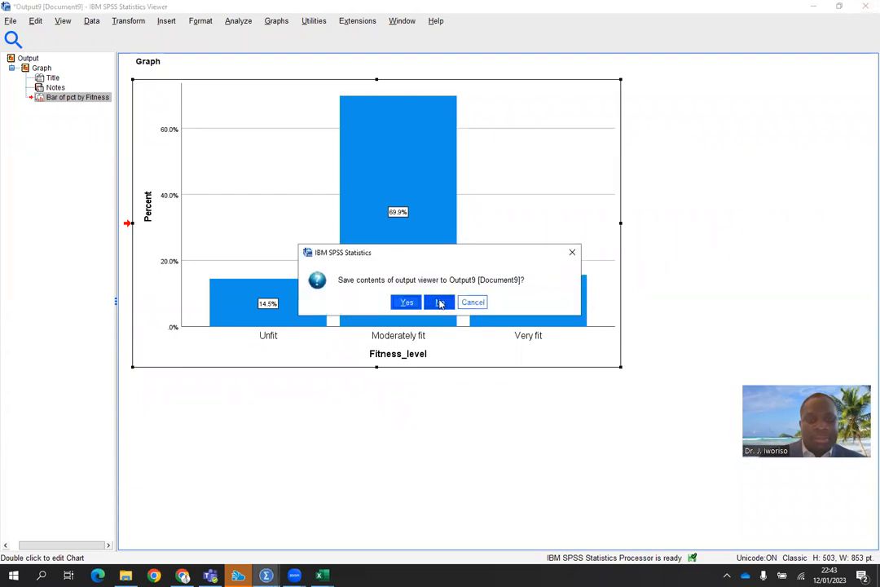
left_click(439, 304)
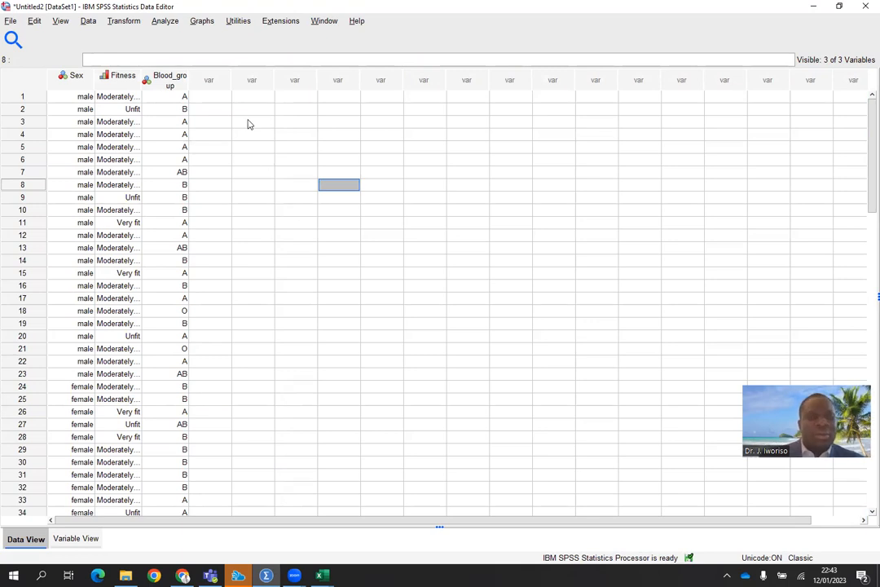
Create a clustered bar chart for groups of cases showing N of cases, with Fitness_level as category axis and clusters defined by Sex
left_click(203, 23)
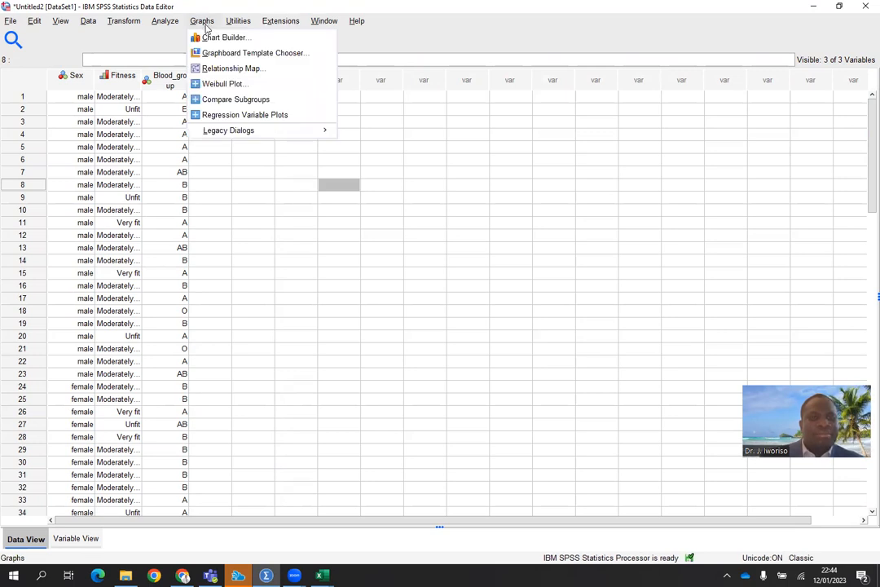
mouse_move(251, 131)
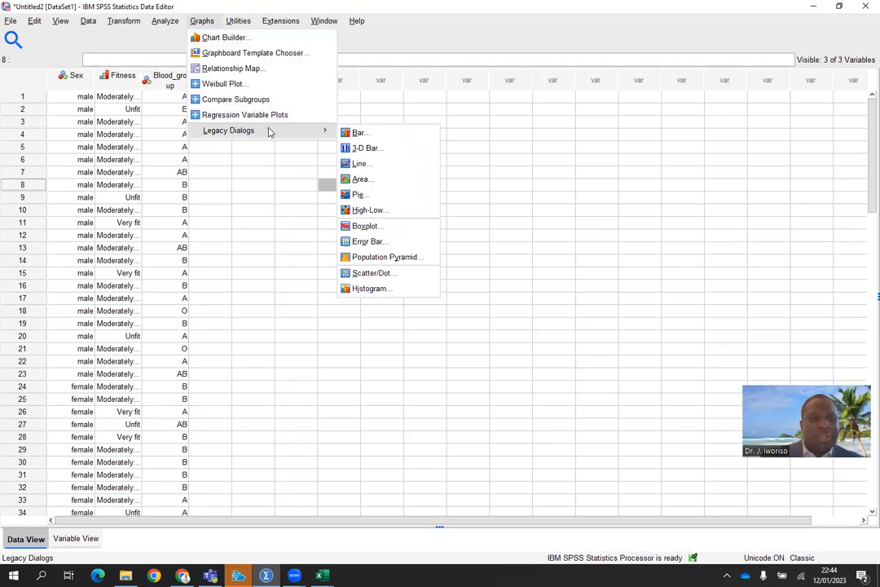
left_click(359, 133)
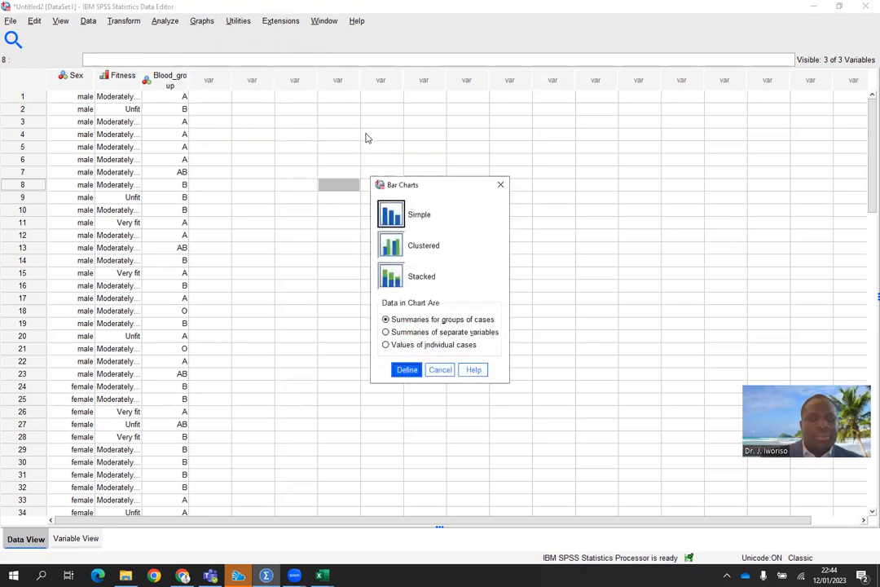
left_click(397, 248)
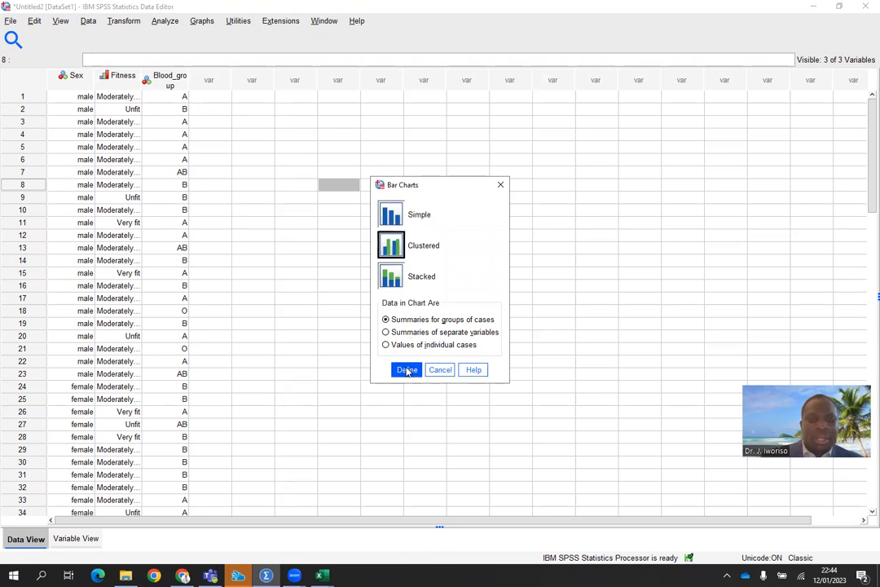
left_click(408, 370)
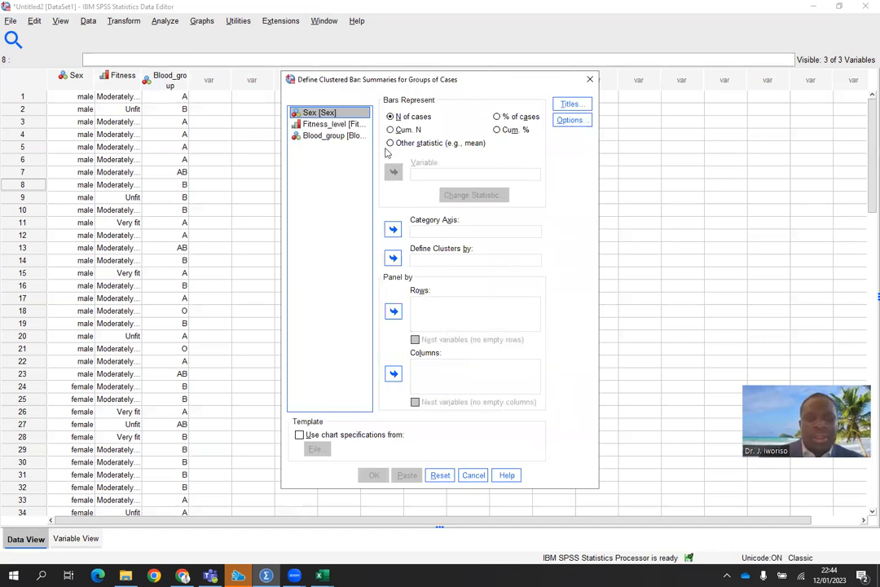
left_click(393, 119)
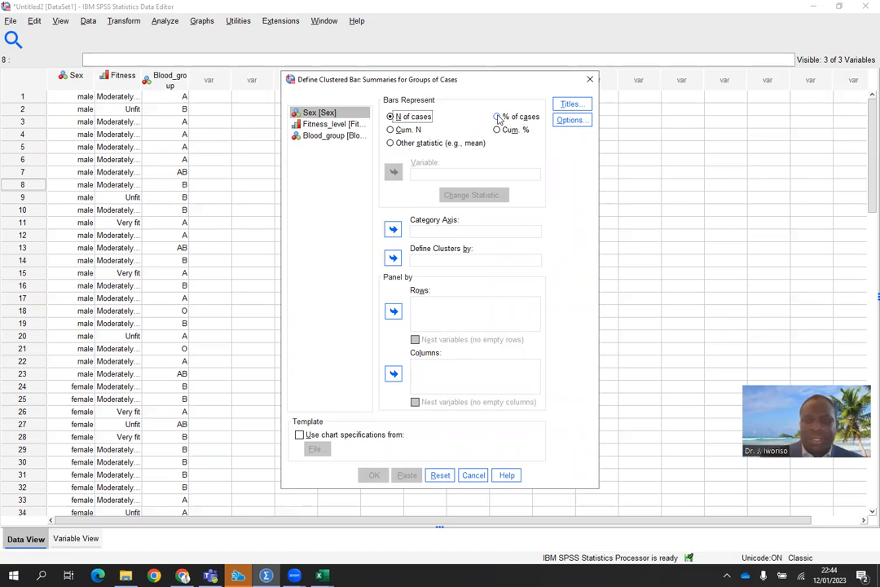
left_click(331, 124)
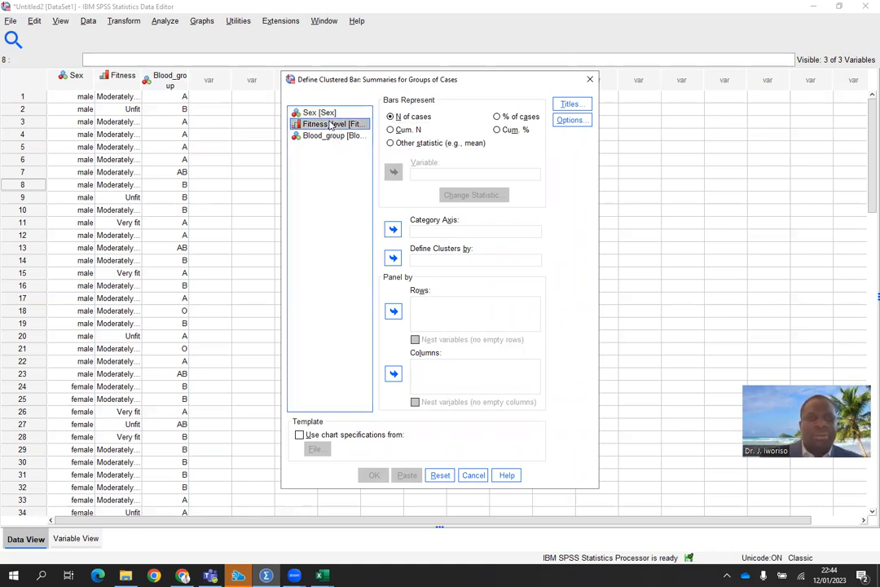
left_click(393, 230)
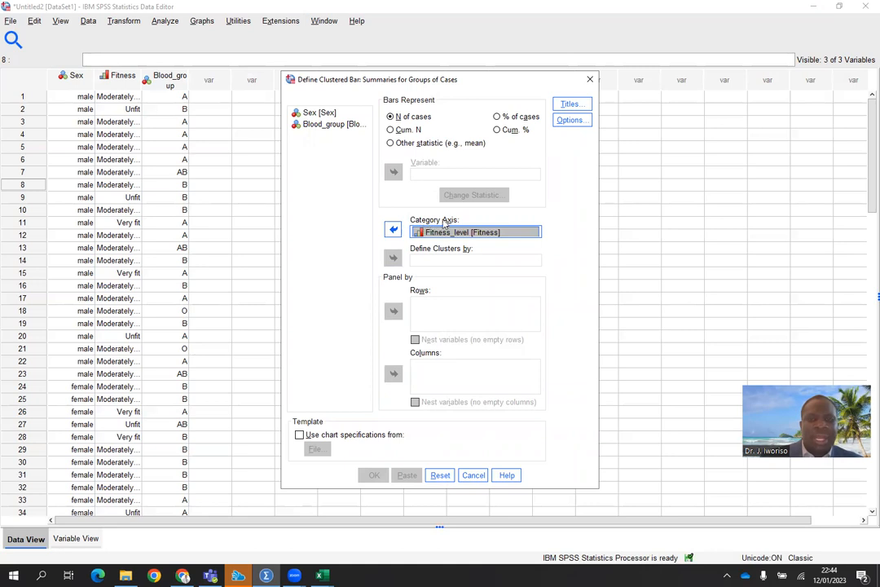
left_click(327, 113)
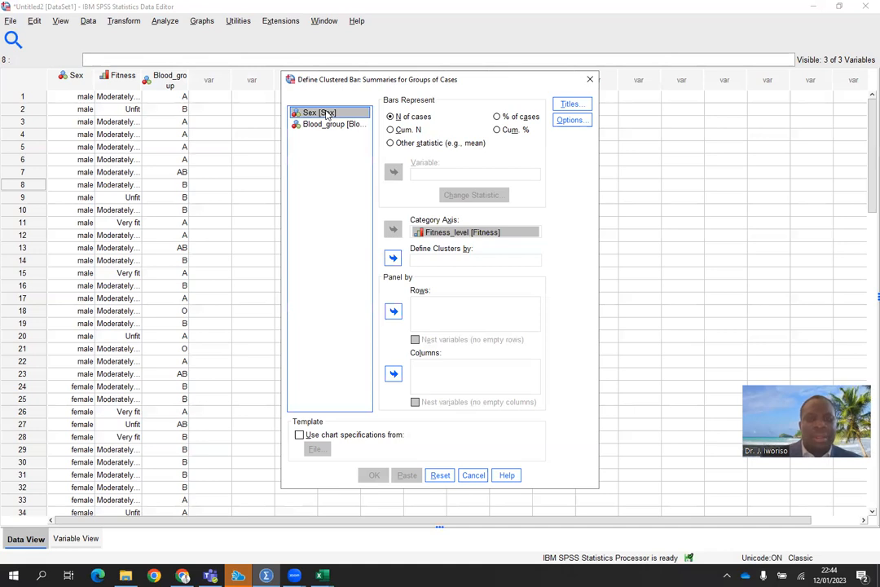
left_click(395, 259)
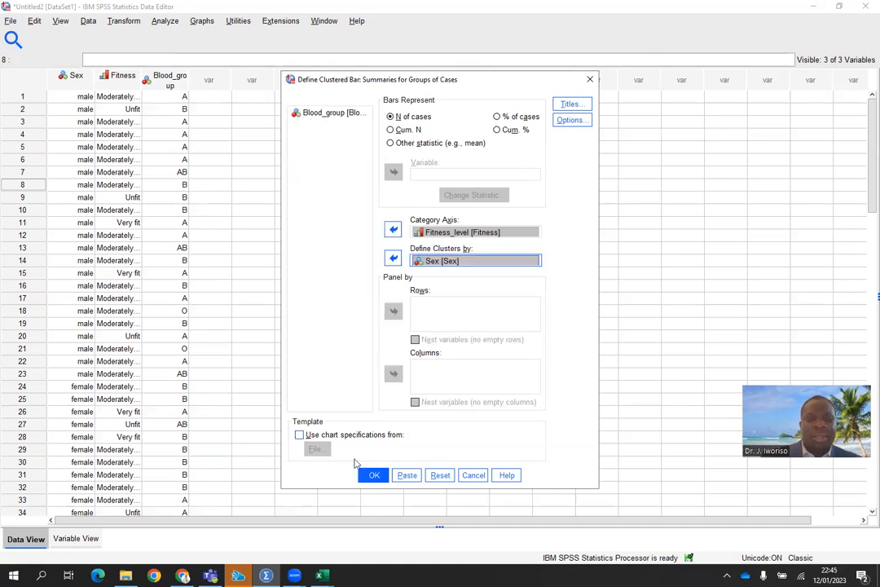
left_click(373, 476)
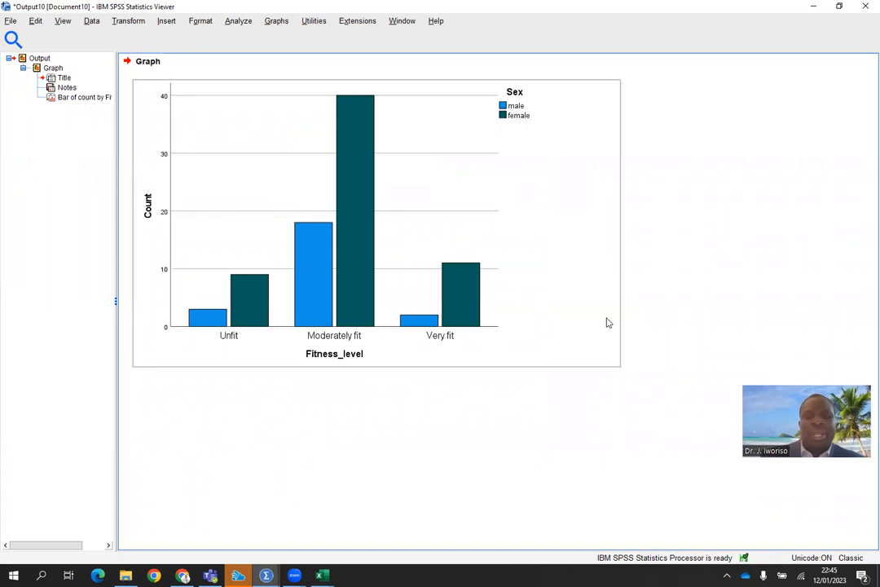
Open the clustered Fitness_level by Sex bar chart for editing and show count data labels on its bars
right_click(504, 292)
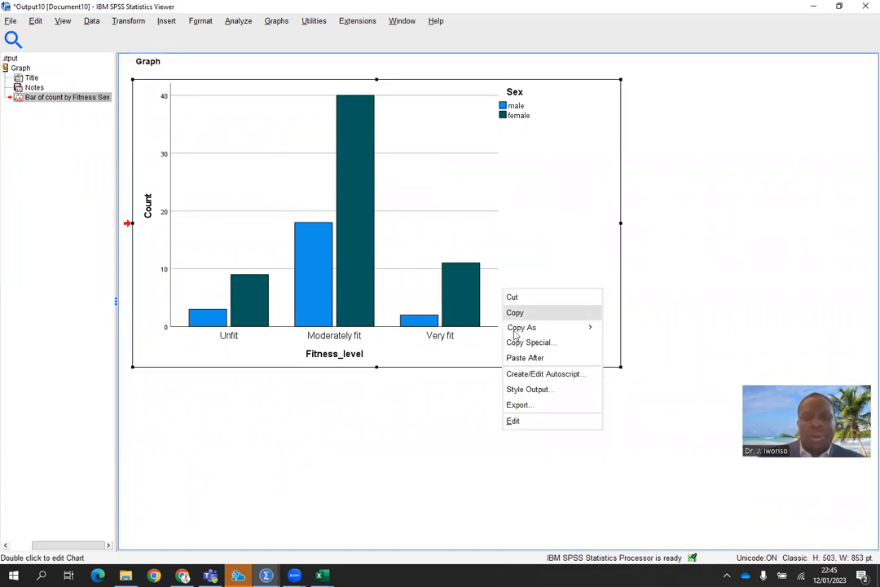
left_click(514, 421)
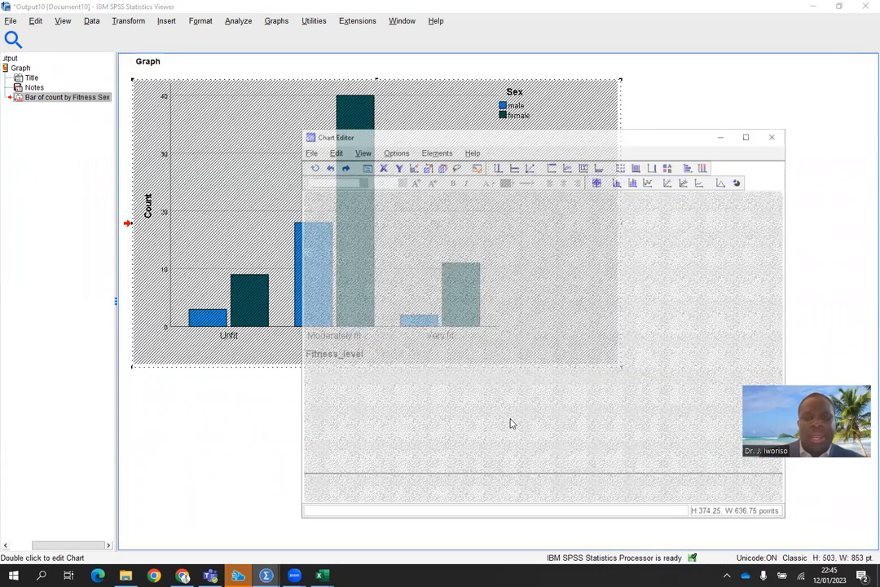
left_click(438, 155)
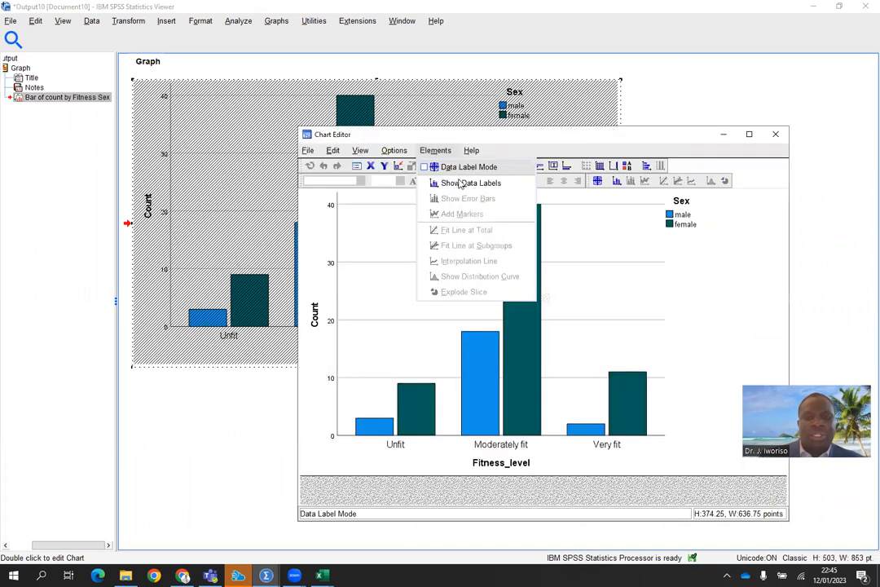
left_click(437, 183)
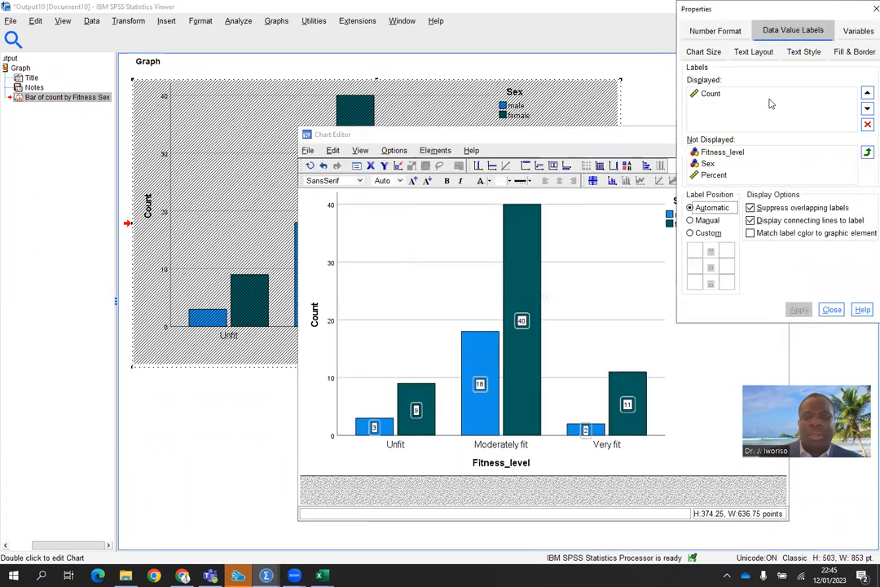
left_click(876, 9)
View the labelled clustered bar chart enlarged, then close the chart editor and discard the output without saving
left_click(749, 134)
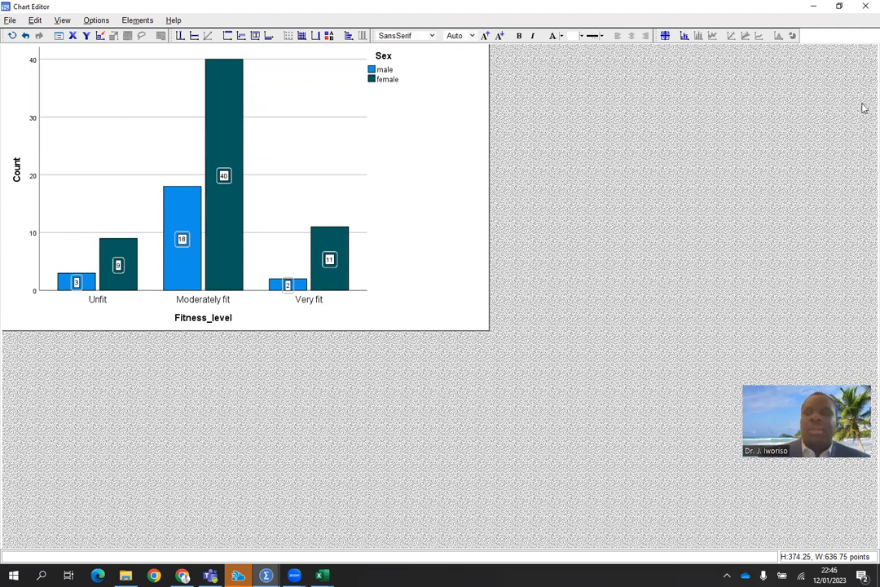
left_click(865, 8)
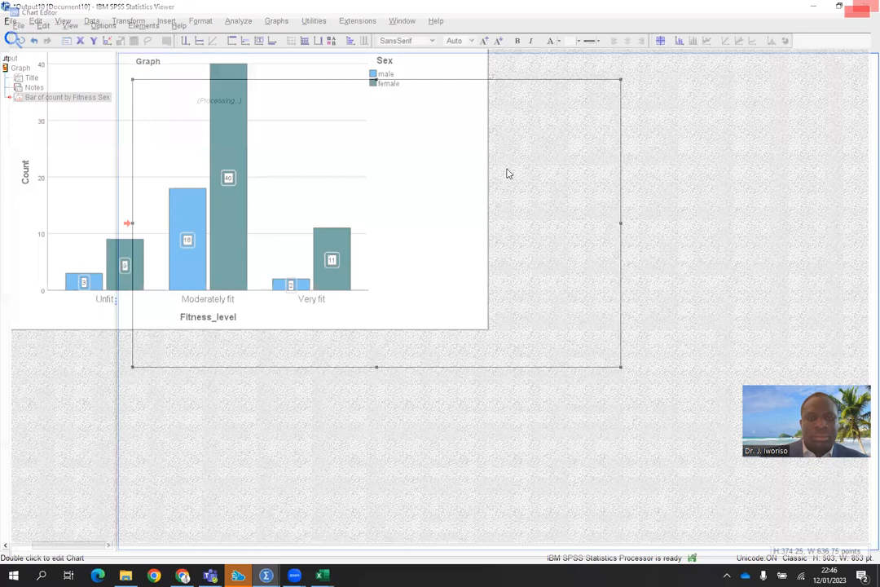
left_click(865, 7)
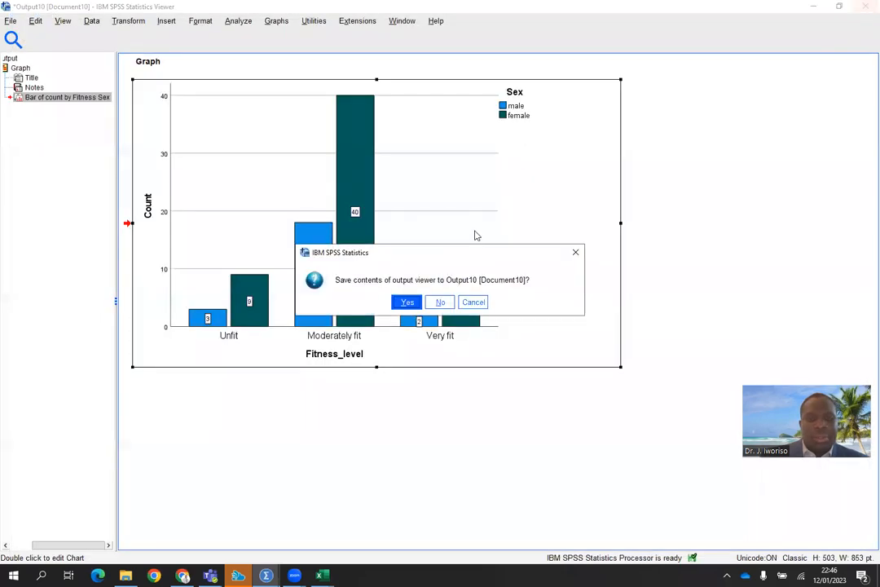
left_click(445, 302)
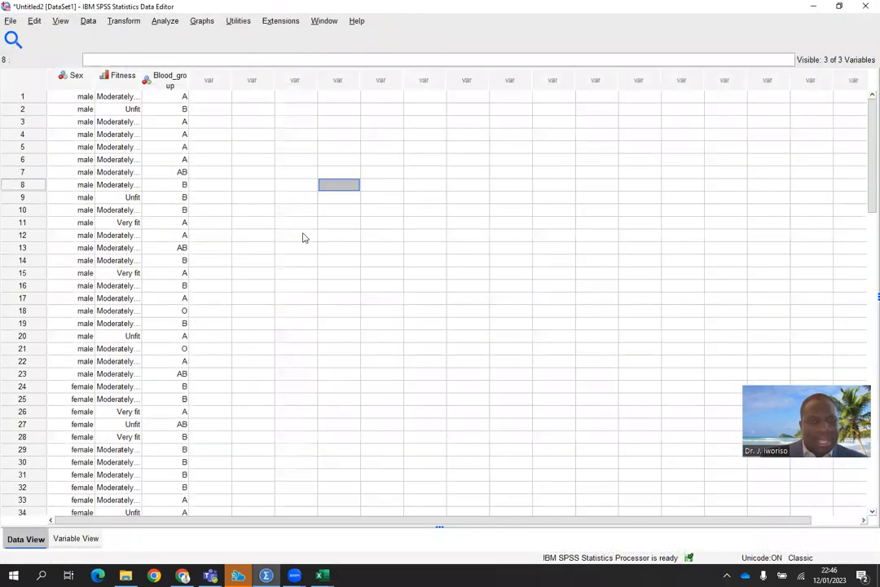
Start a clustered bar chart for groups of cases and clear Fitness_level from the category axis and Sex from the cluster definition
left_click(202, 21)
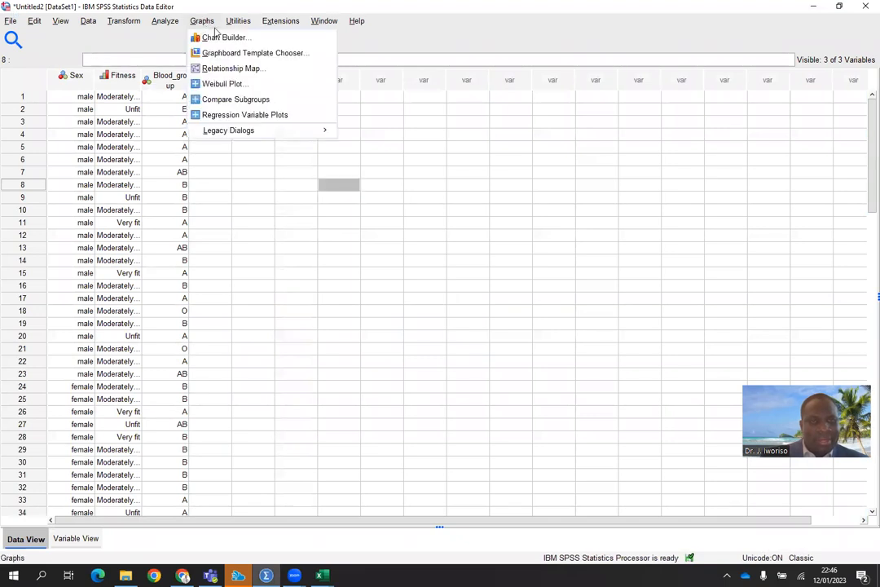
mouse_move(242, 131)
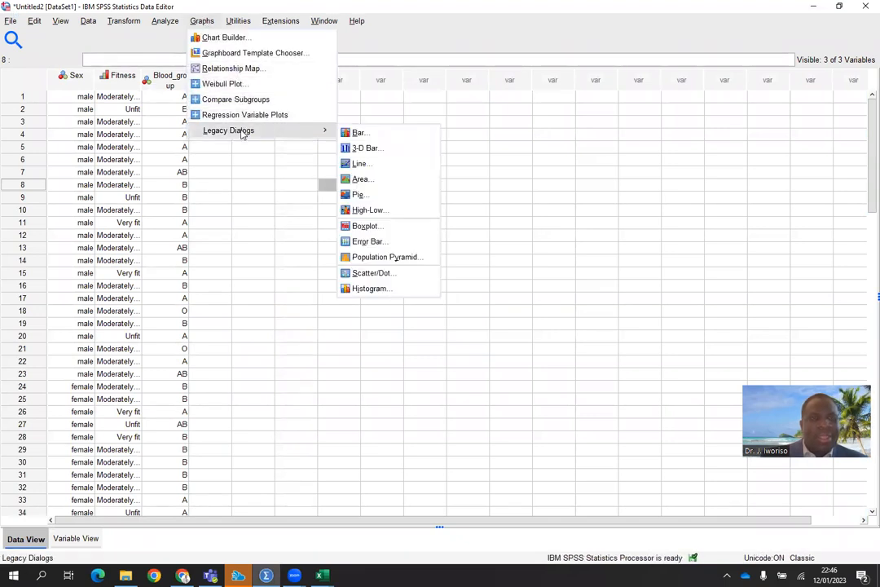
left_click(364, 133)
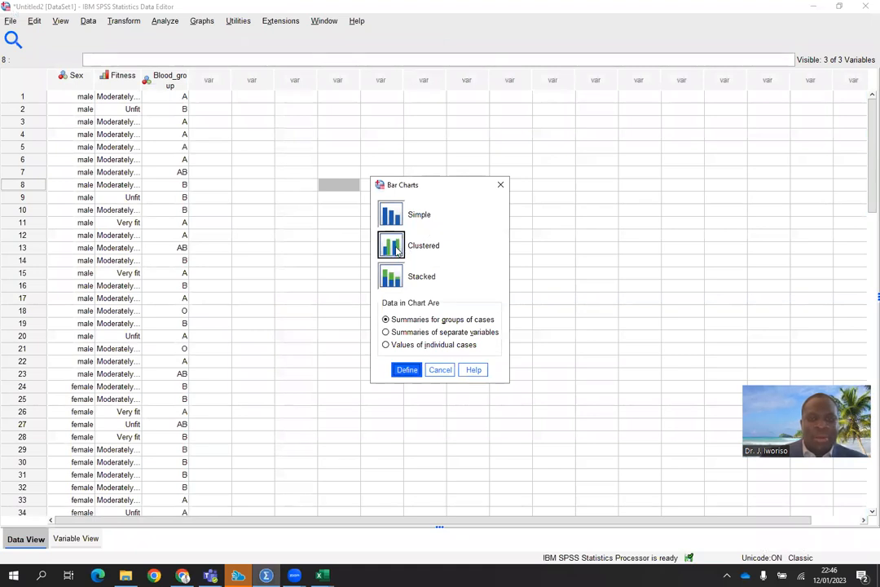
left_click(407, 369)
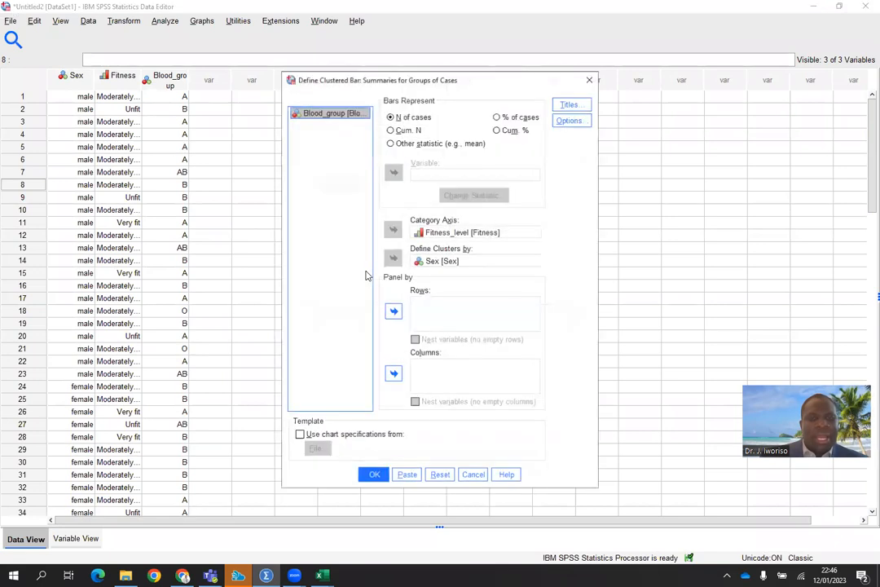
left_click(446, 233)
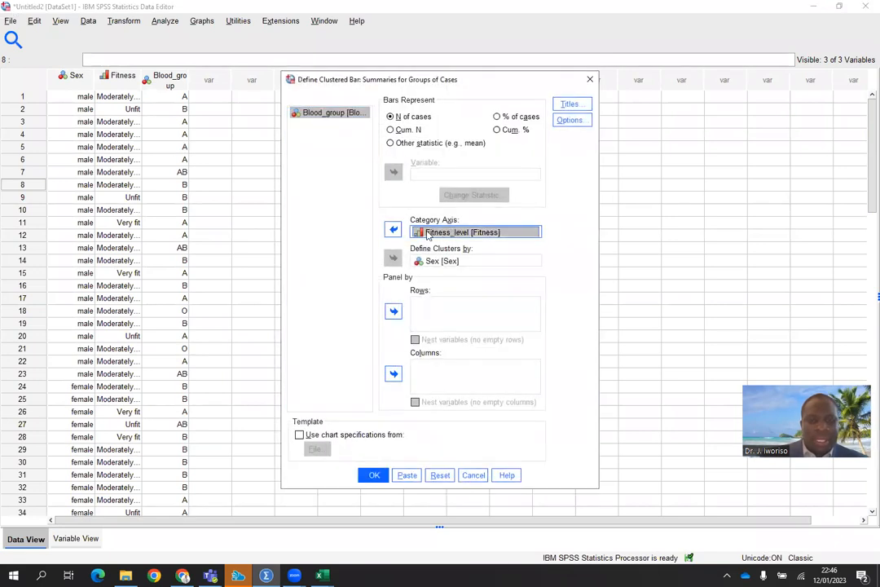
left_click(393, 231)
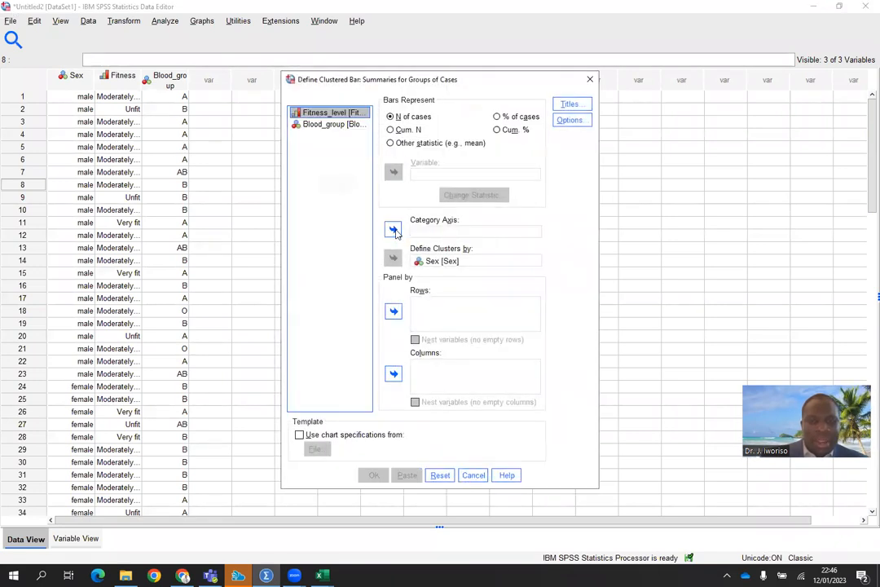
left_click(436, 261)
left_click(394, 259)
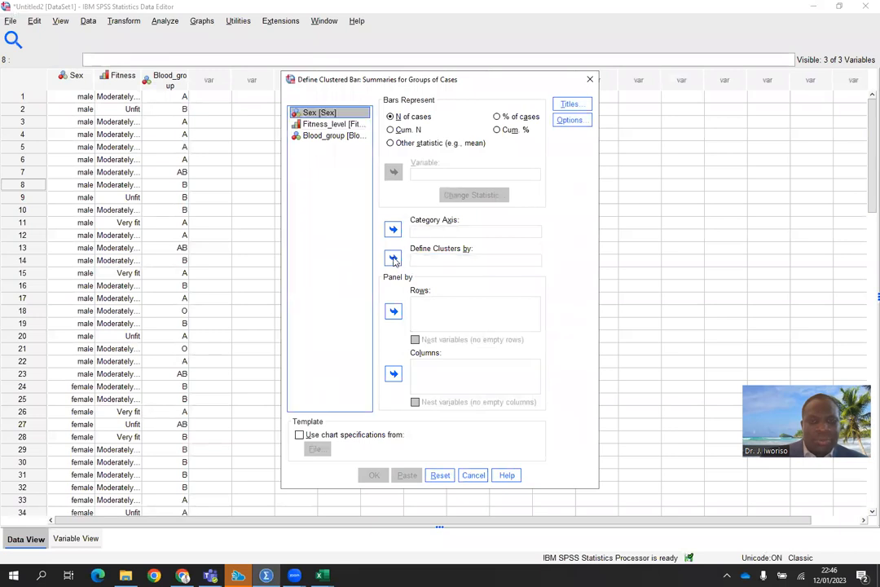
Generate the clustered bar chart with Blood_group as category axis, clusters defined by Fitness_level, and bars representing % of cases
left_click(339, 137)
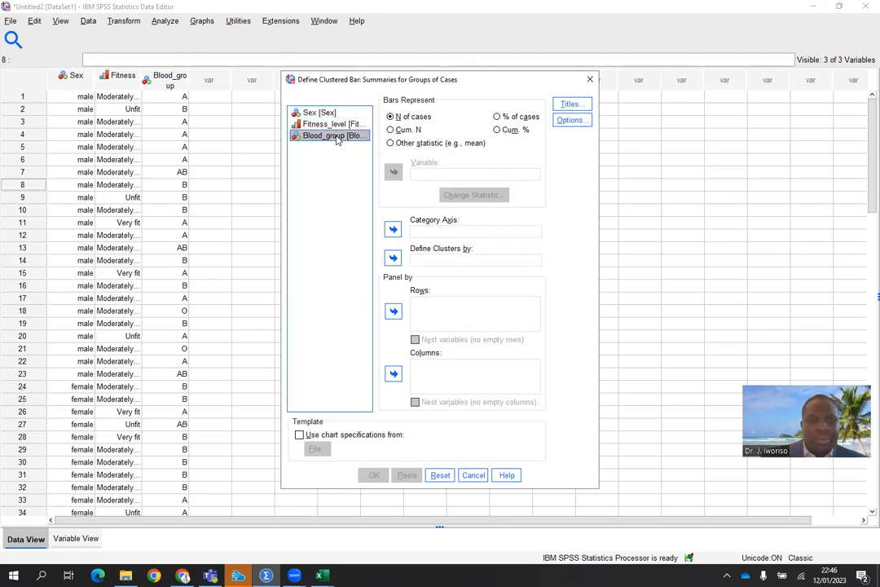
left_click(393, 230)
left_click(332, 114)
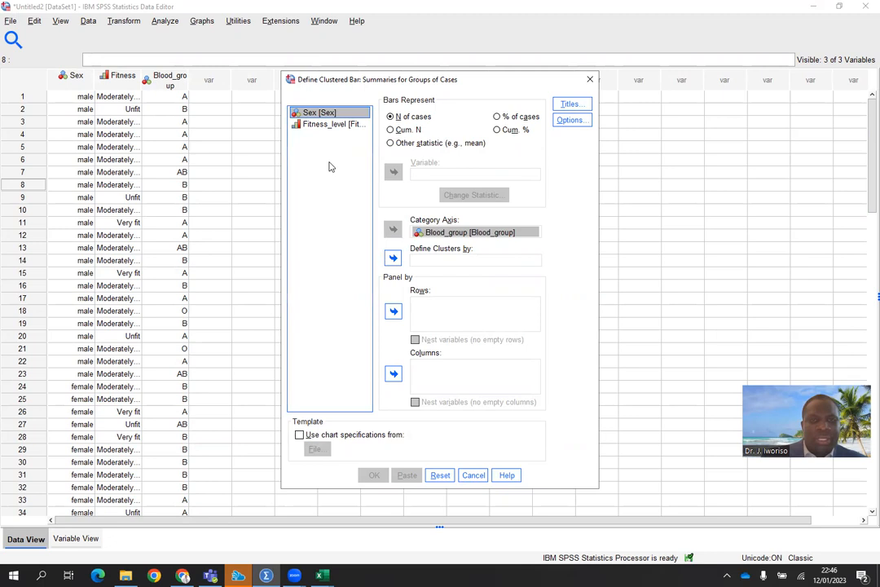
left_click(335, 124)
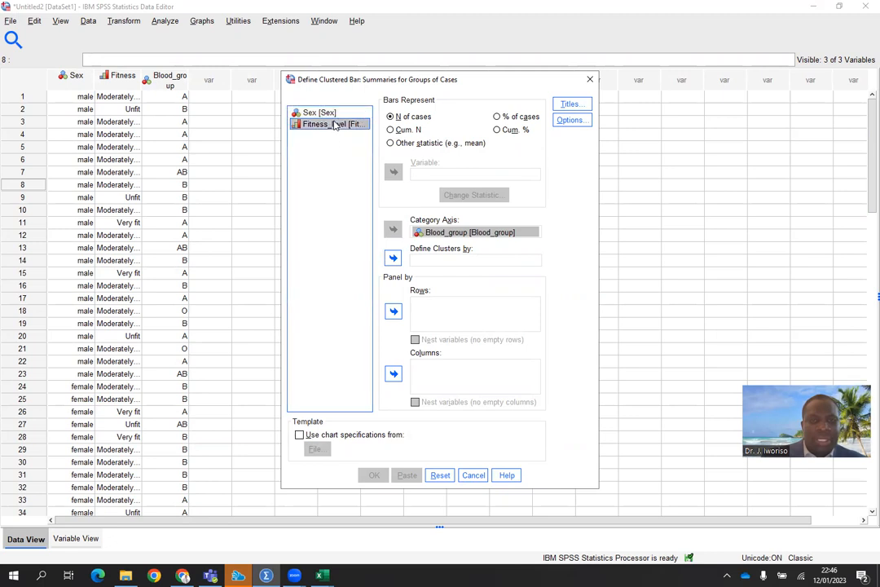
left_click(394, 258)
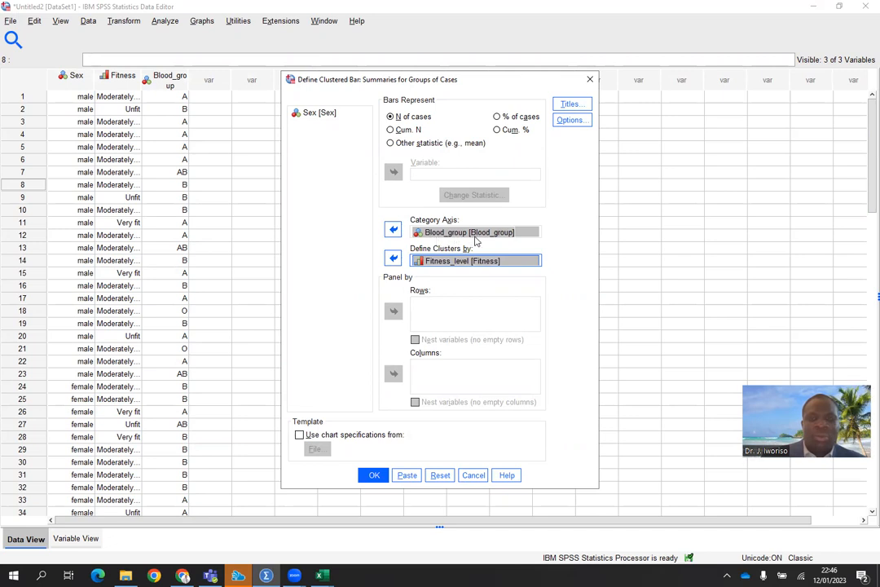
left_click(497, 118)
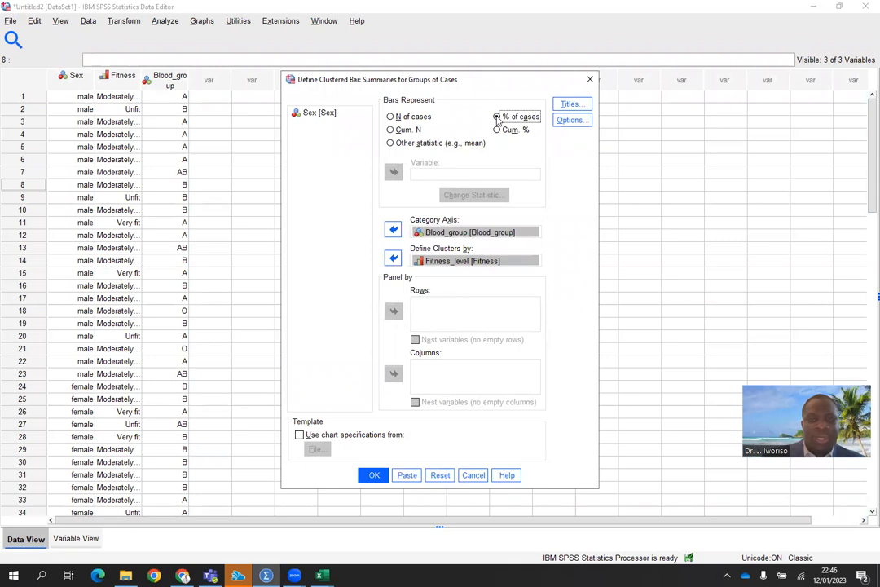
left_click(392, 117)
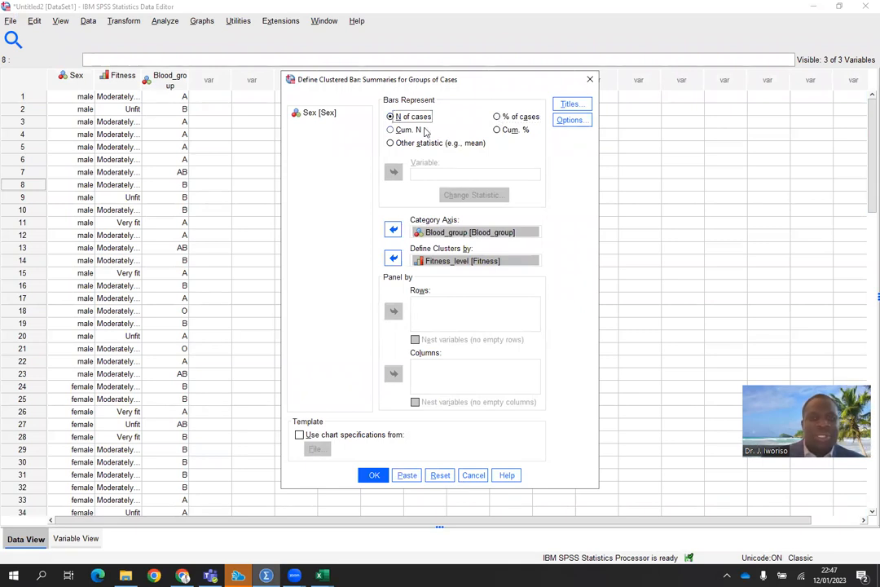
left_click(498, 118)
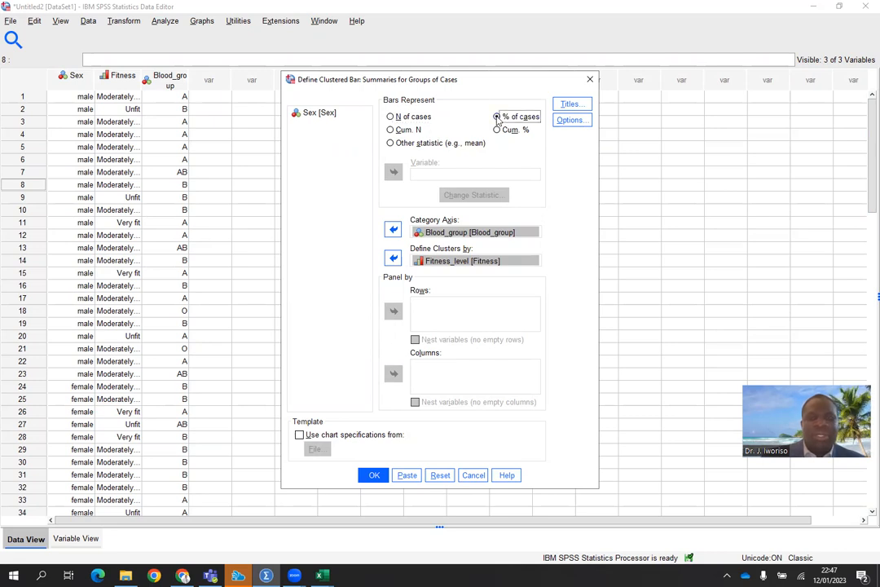
left_click(372, 476)
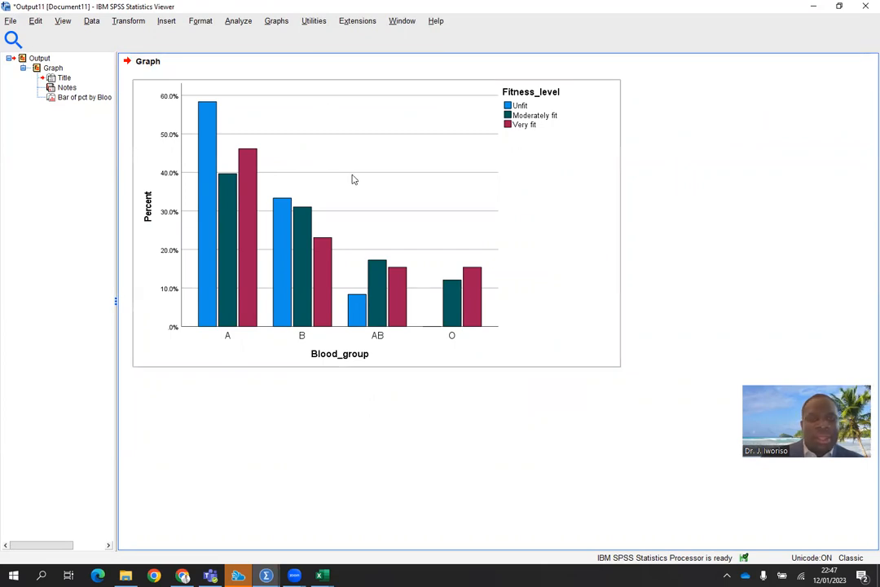
Start another clustered bar chart for groups of cases and clear Fitness_level from the clusters and Blood_group from the category axis
left_click(275, 22)
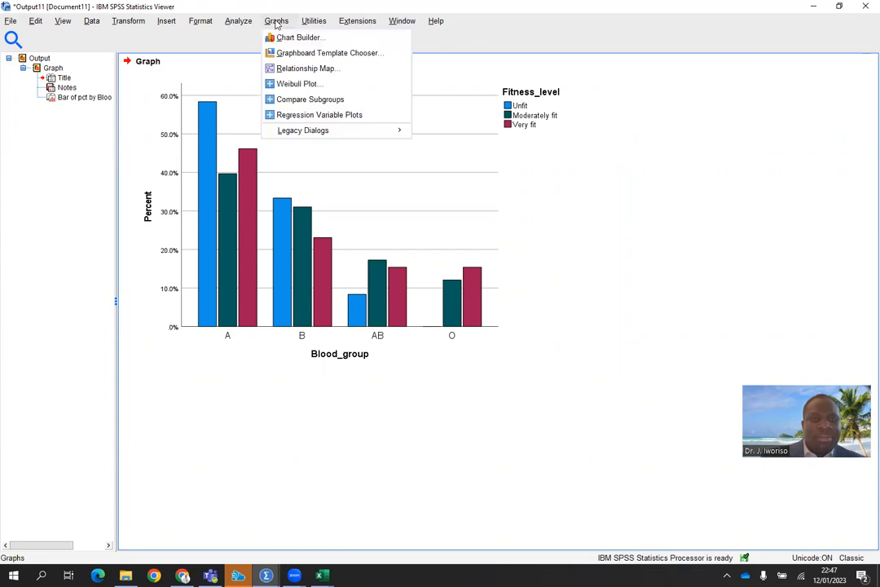
mouse_move(304, 131)
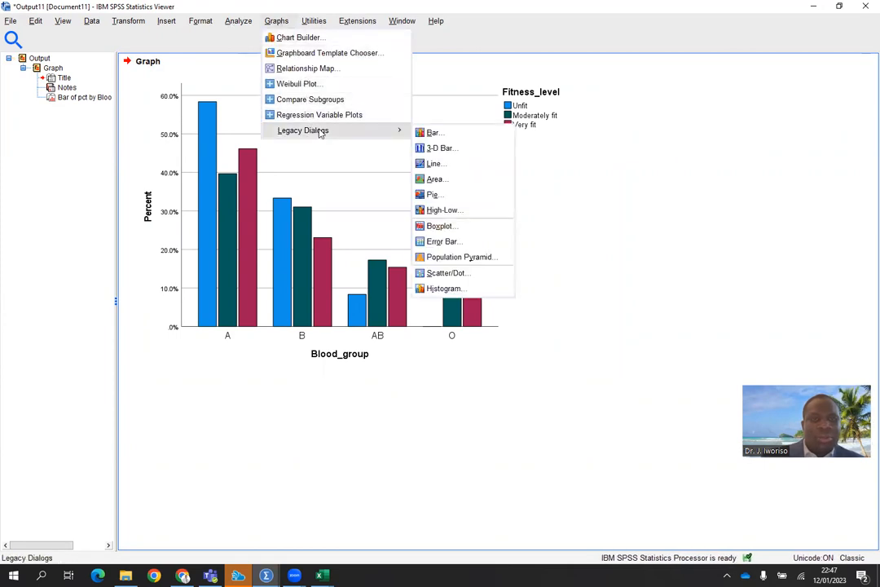
left_click(443, 135)
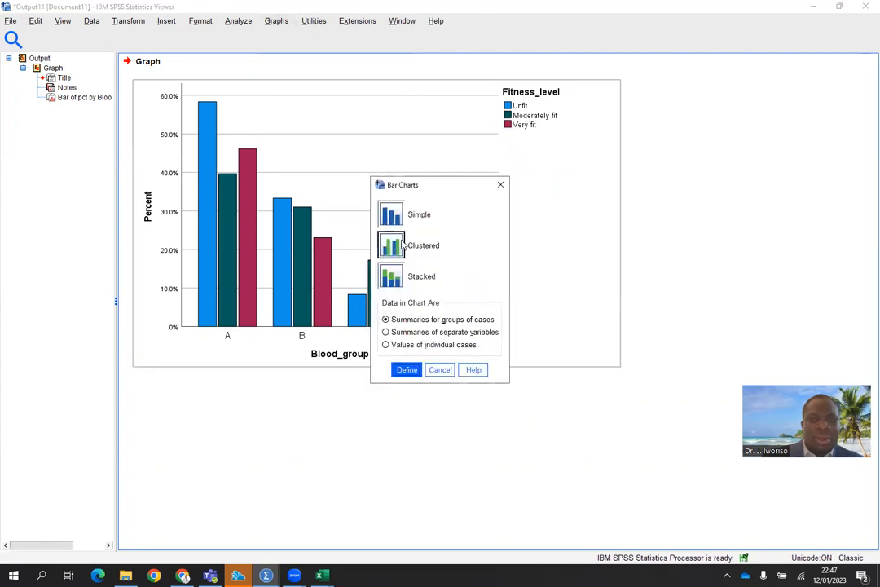
left_click(407, 369)
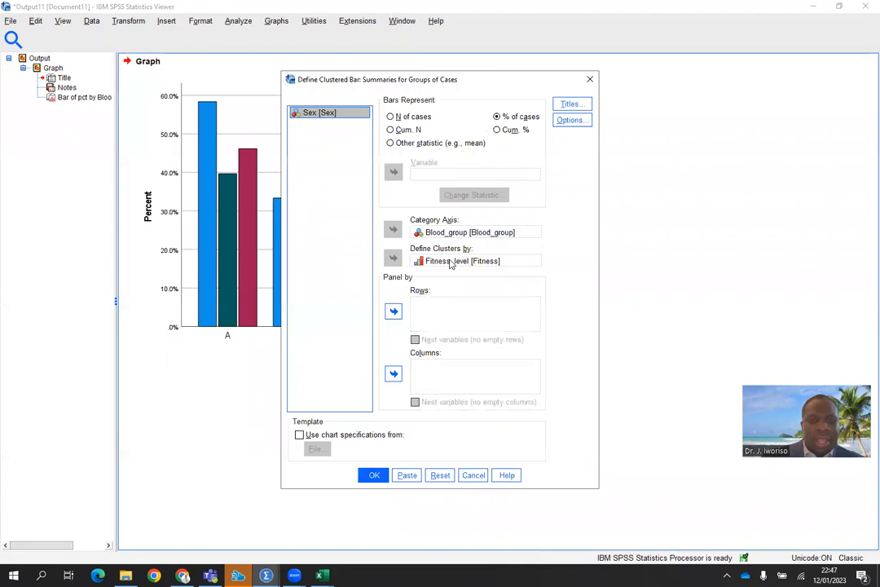
left_click(416, 260)
left_click(395, 258)
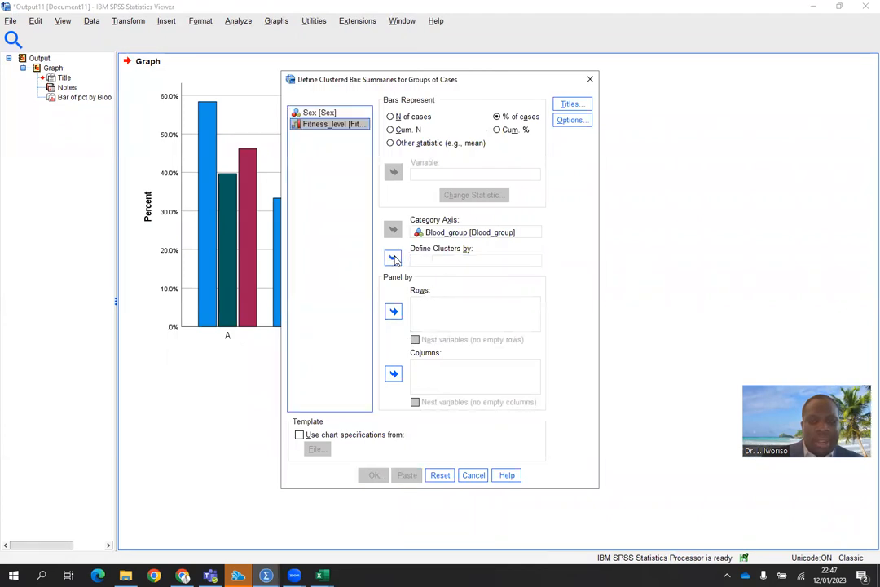
left_click(440, 232)
left_click(393, 229)
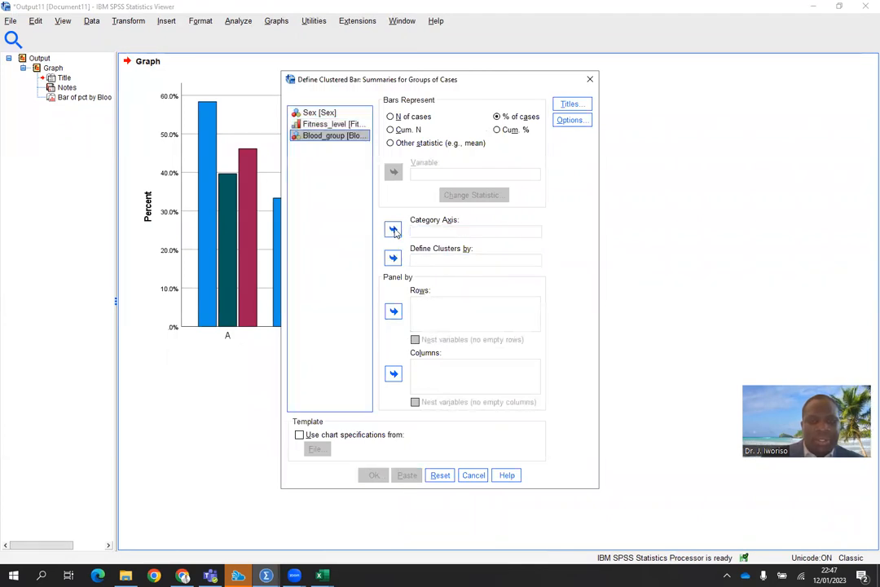
Generate the clustered bar chart with Fitness_level as category axis, clusters defined by Blood_group, and bars representing N of cases
left_click(338, 124)
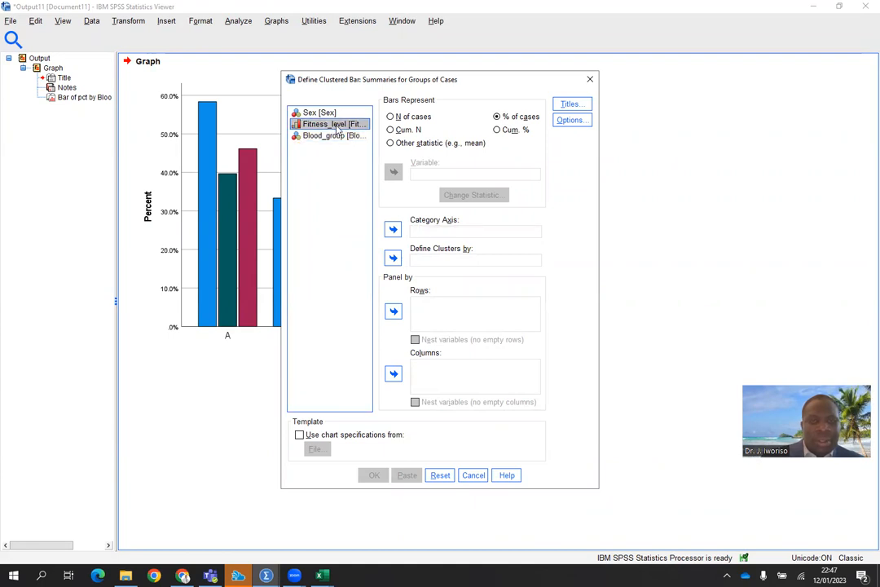
left_click(393, 230)
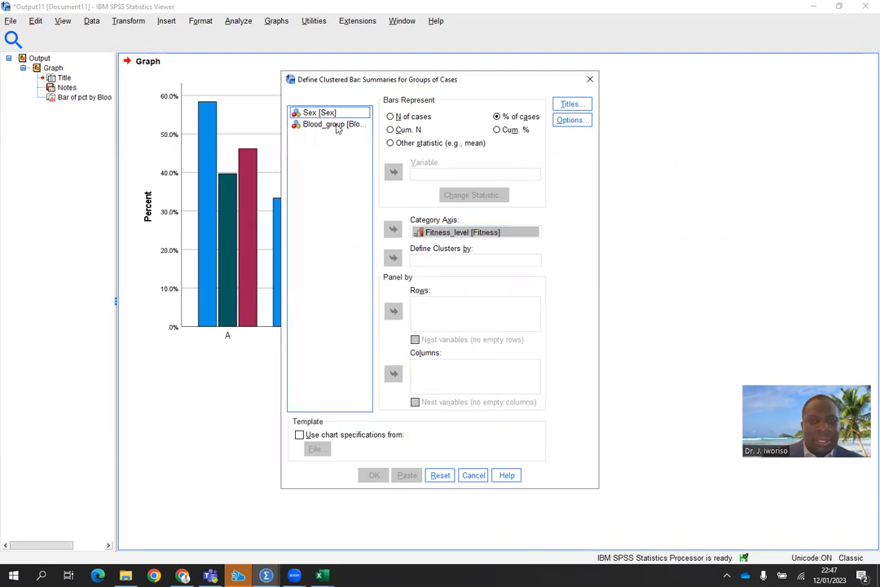
left_click(338, 126)
left_click(393, 258)
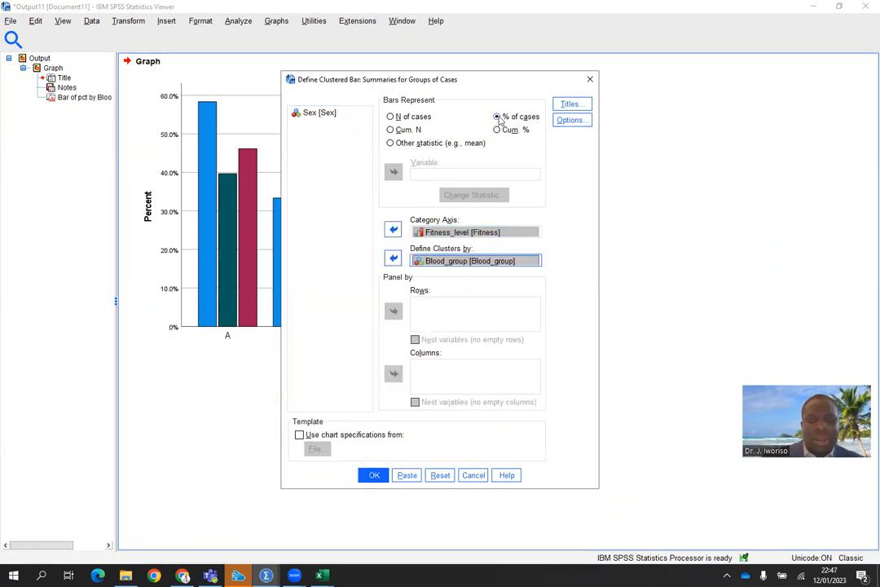
left_click(390, 116)
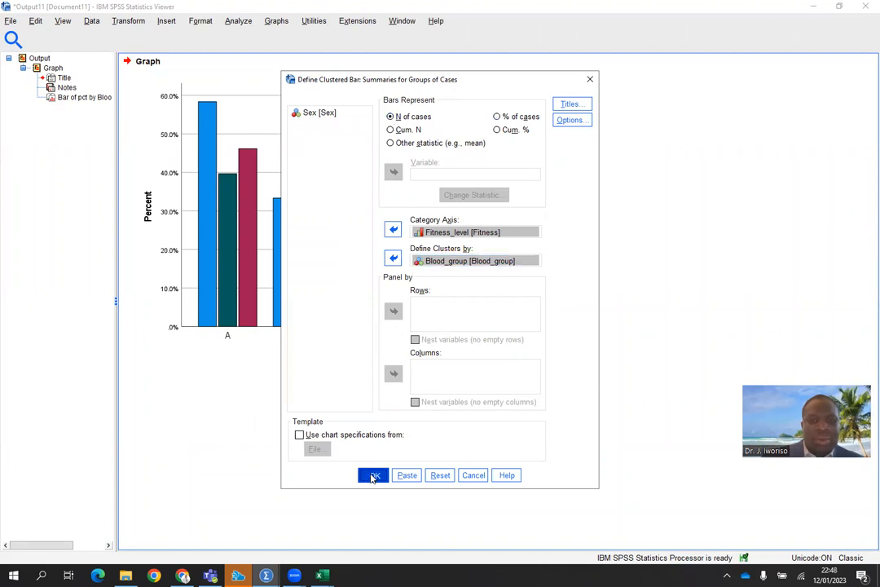
left_click(373, 476)
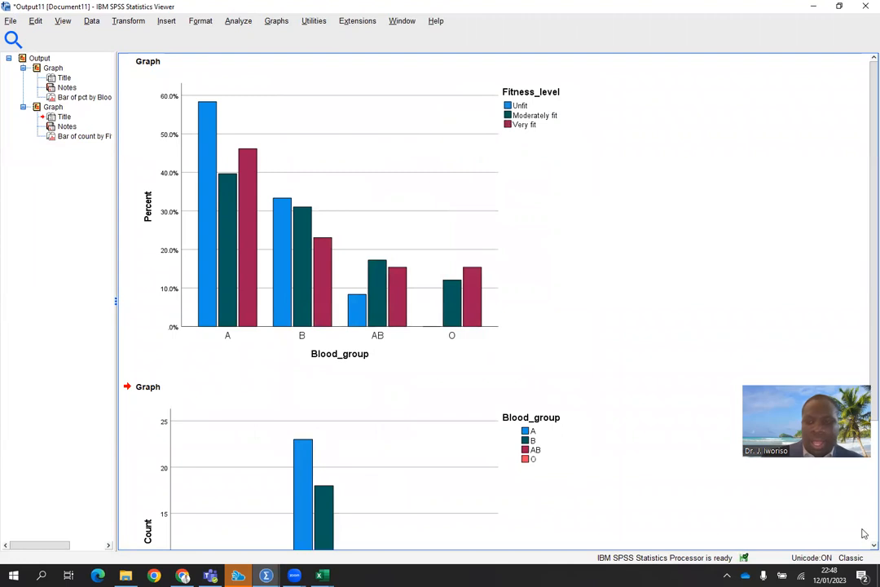
Select and examine the clustered Fitness_level by Blood_group count chart in the output
scroll(864, 540, "down", 4)
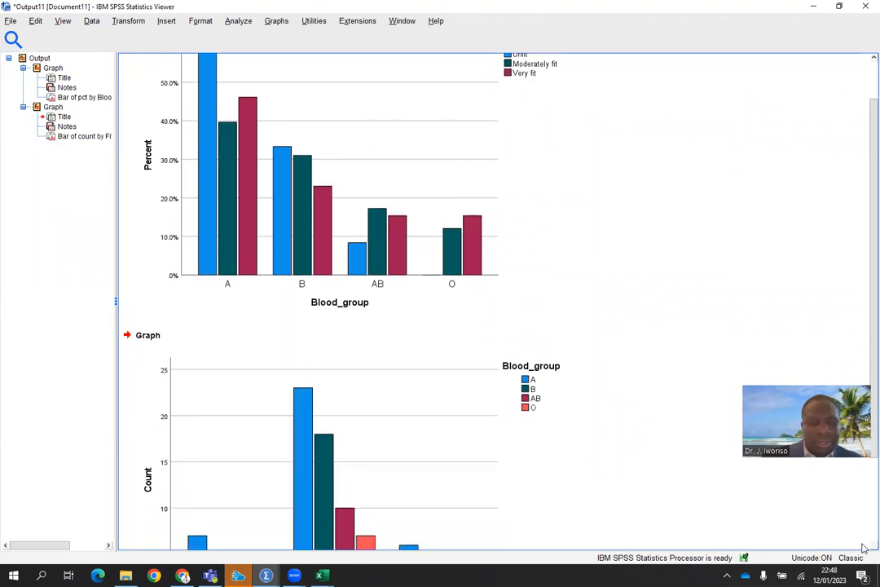
scroll(864, 548, "down", 1)
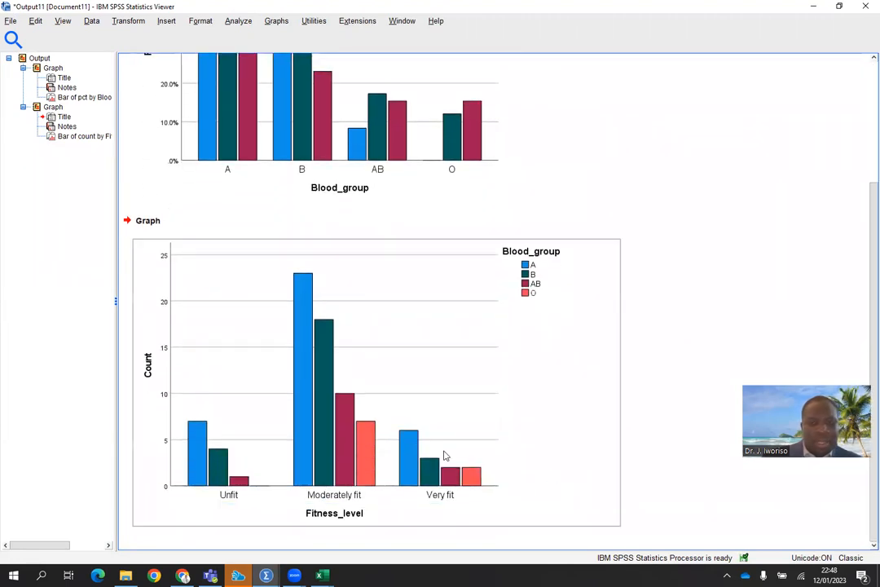
left_click(535, 374)
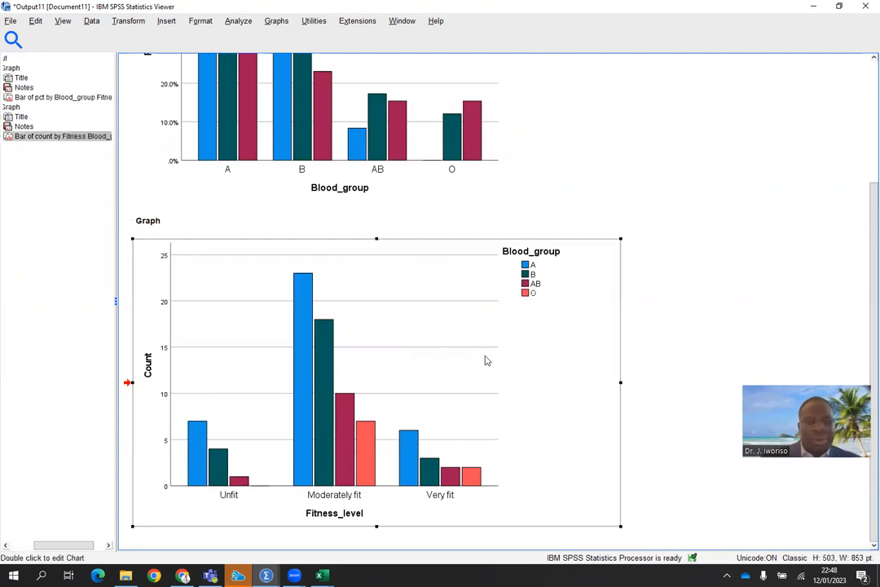
right_click(508, 361)
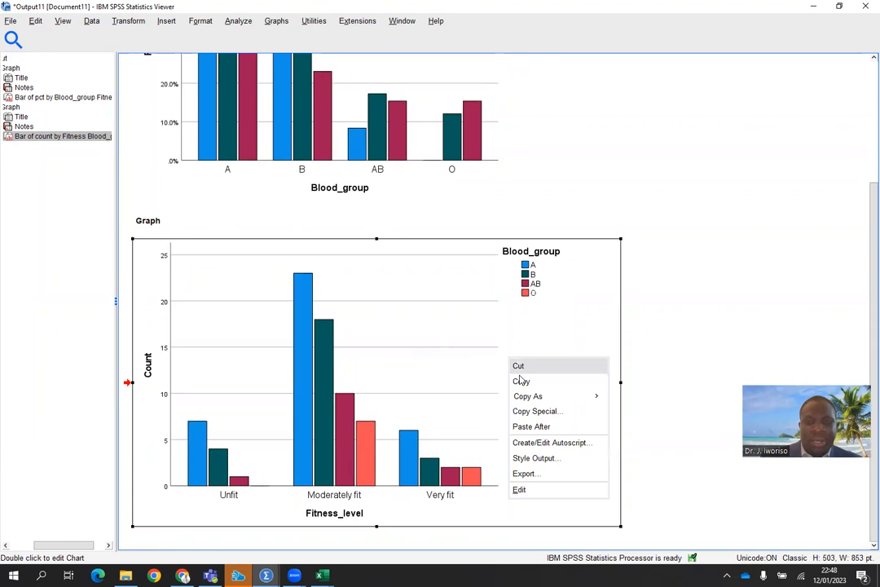
left_click(535, 335)
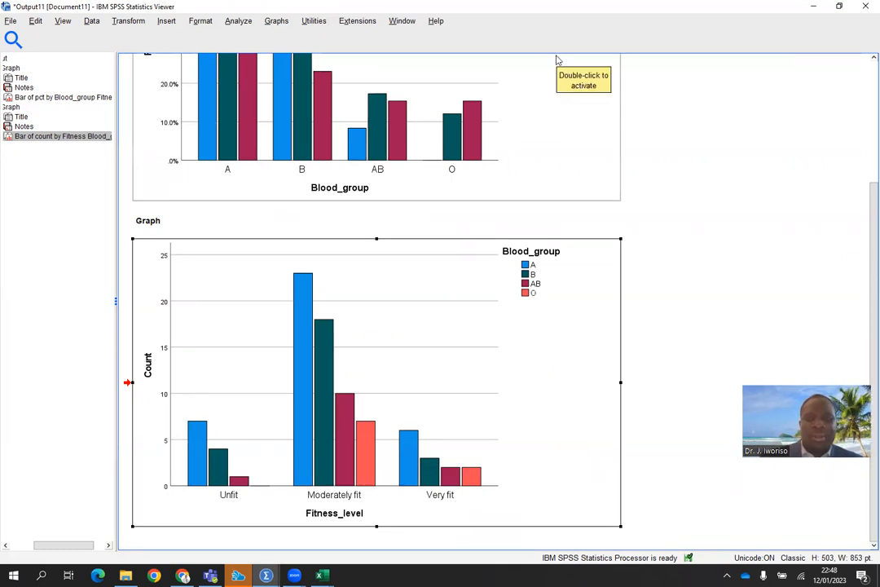
Close the output without saving it and start defining a stacked bar chart with summaries for groups of cases
left_click(866, 7)
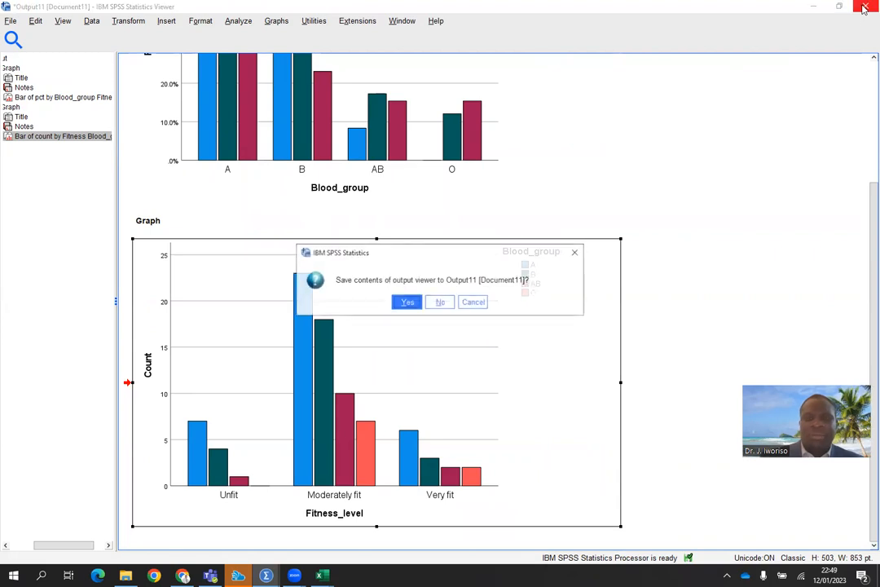
left_click(440, 302)
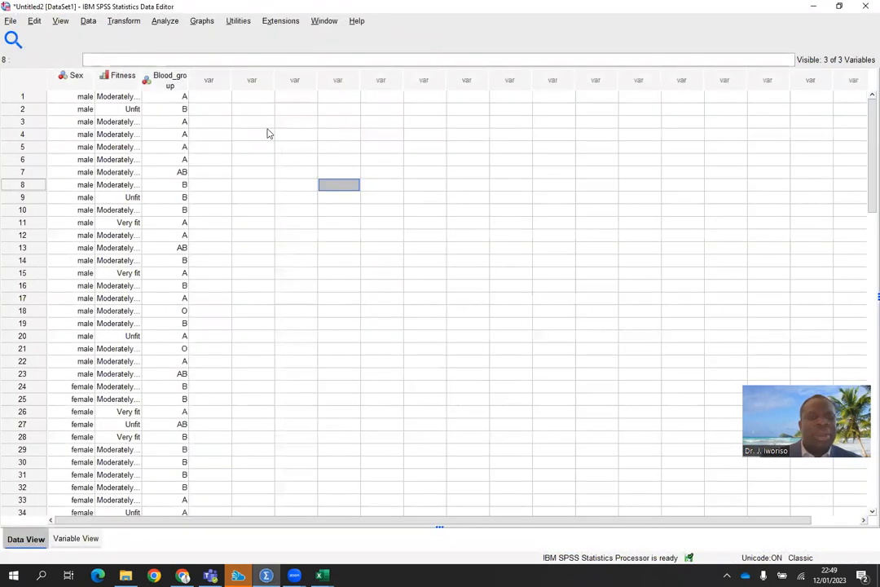
left_click(204, 22)
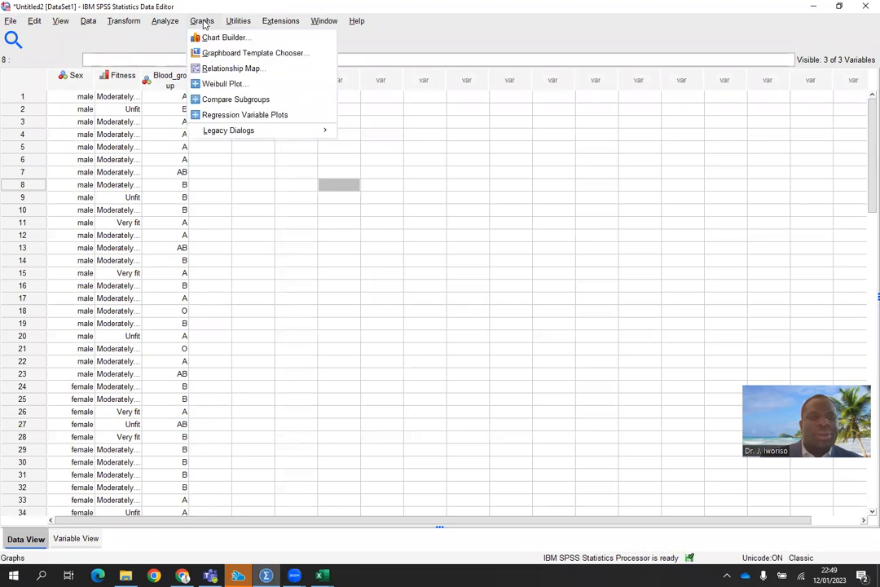
mouse_move(244, 131)
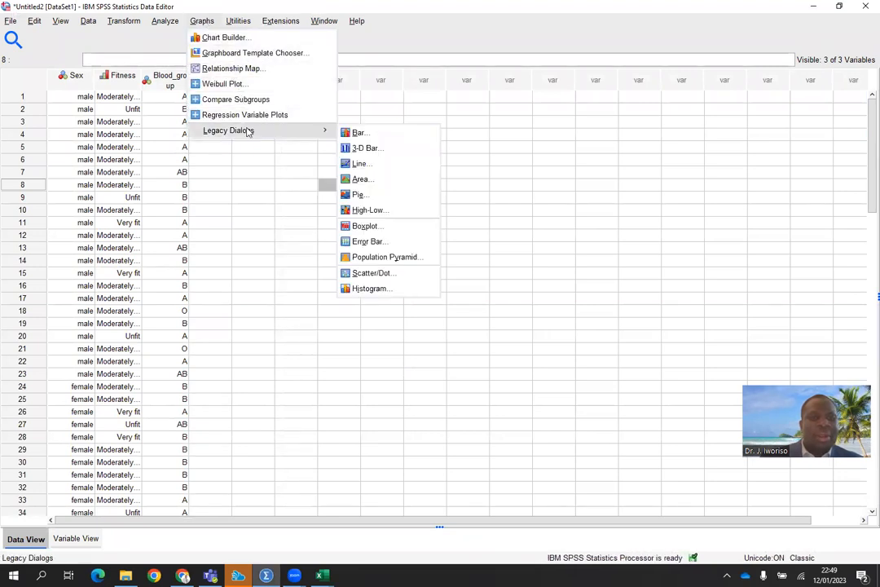
left_click(360, 133)
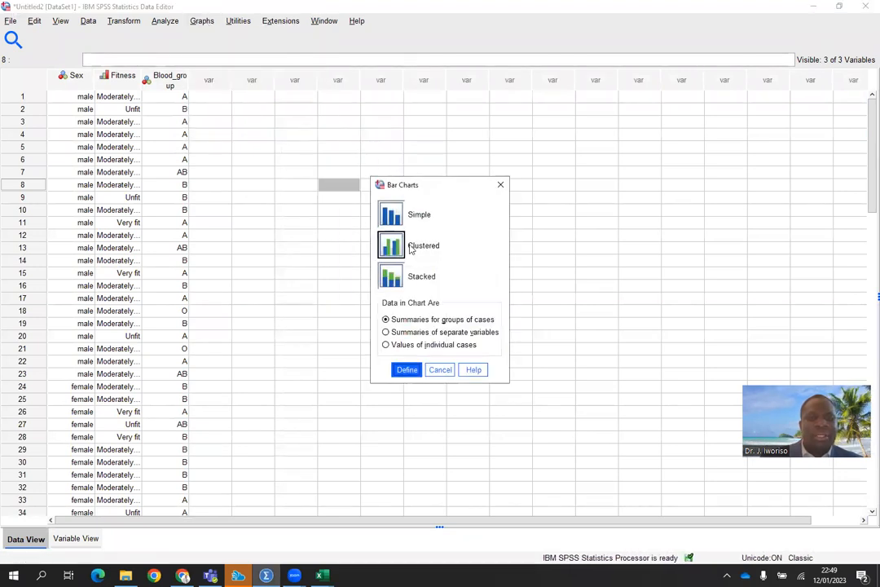
left_click(397, 278)
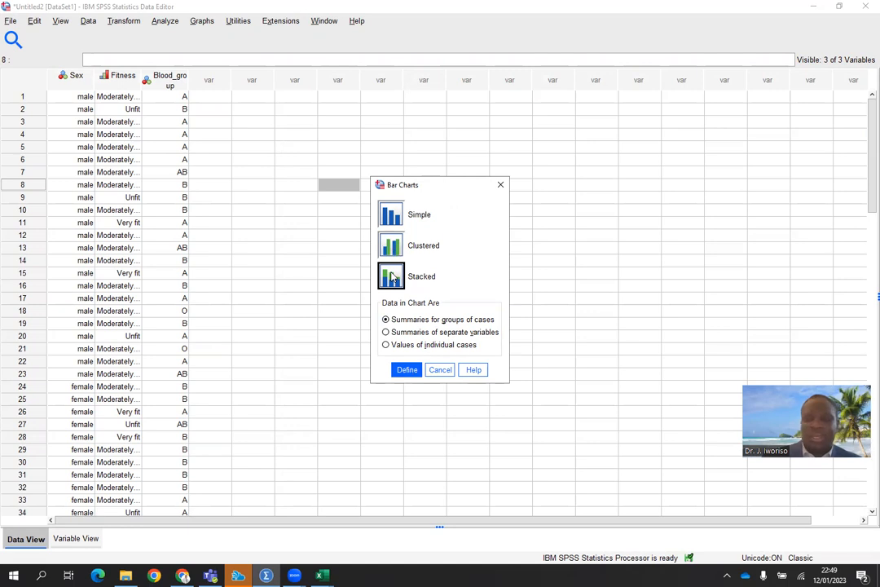
left_click(405, 370)
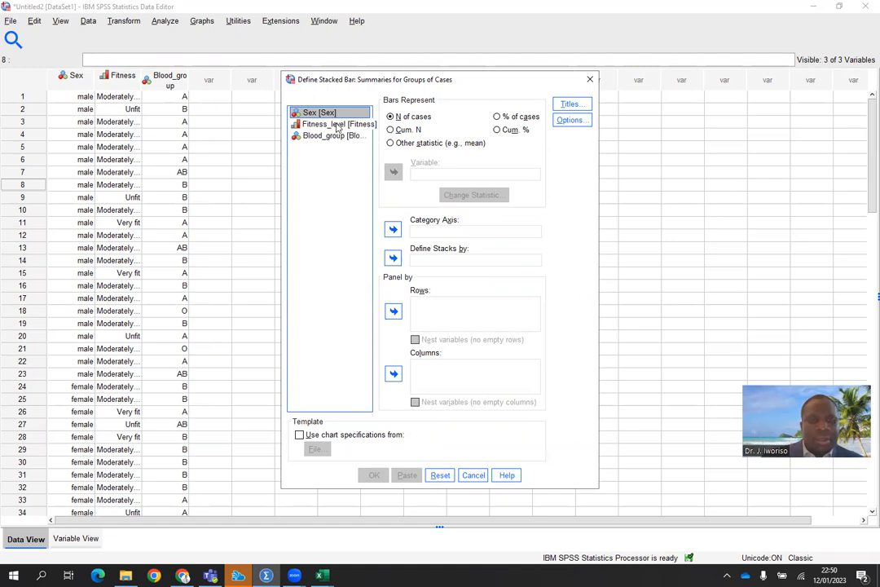
Generate the stacked bar chart with Fitness_level as category axis, stacks defined by Blood_group, and bars representing % of cases
left_click(336, 125)
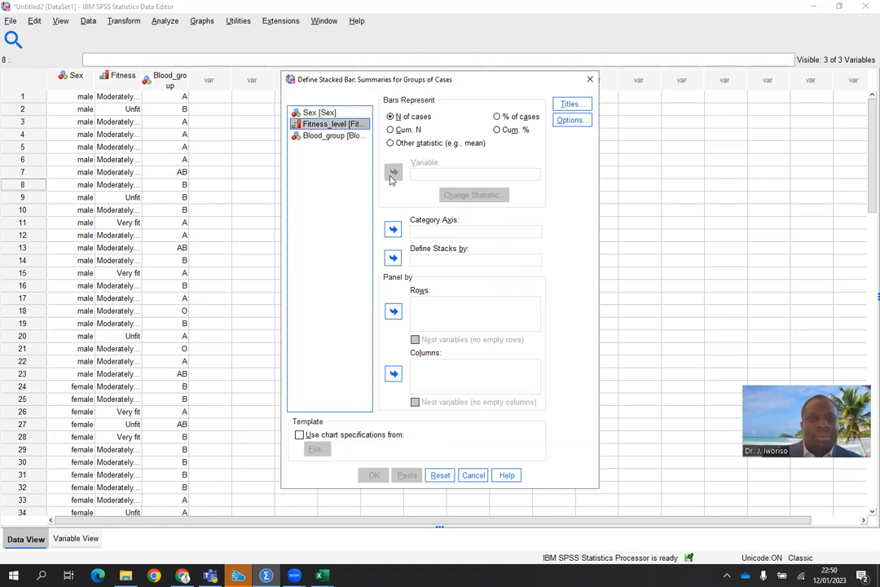
left_click(393, 229)
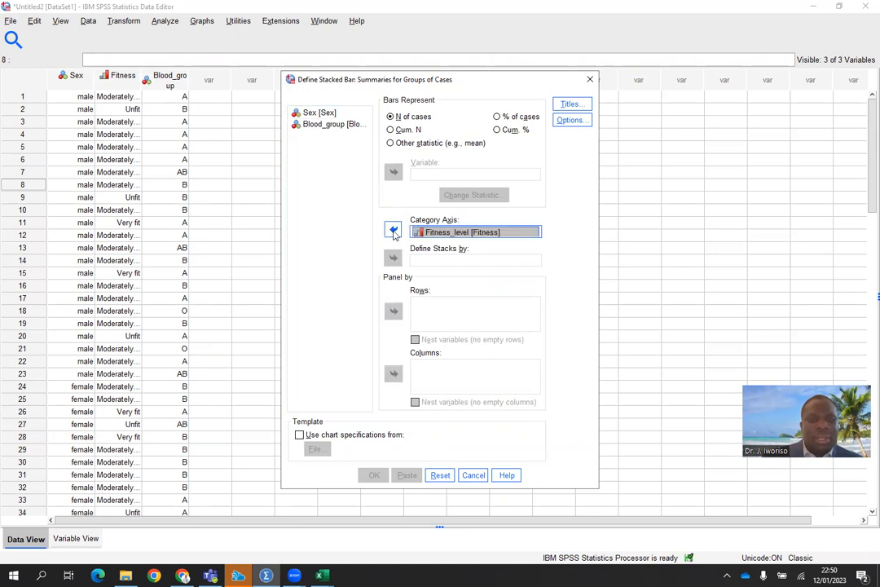
left_click(342, 125)
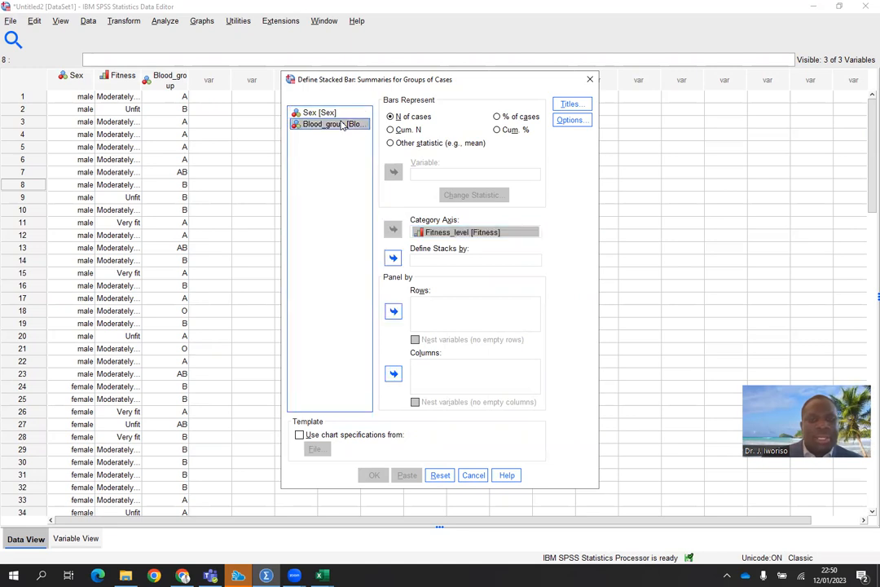
left_click(393, 259)
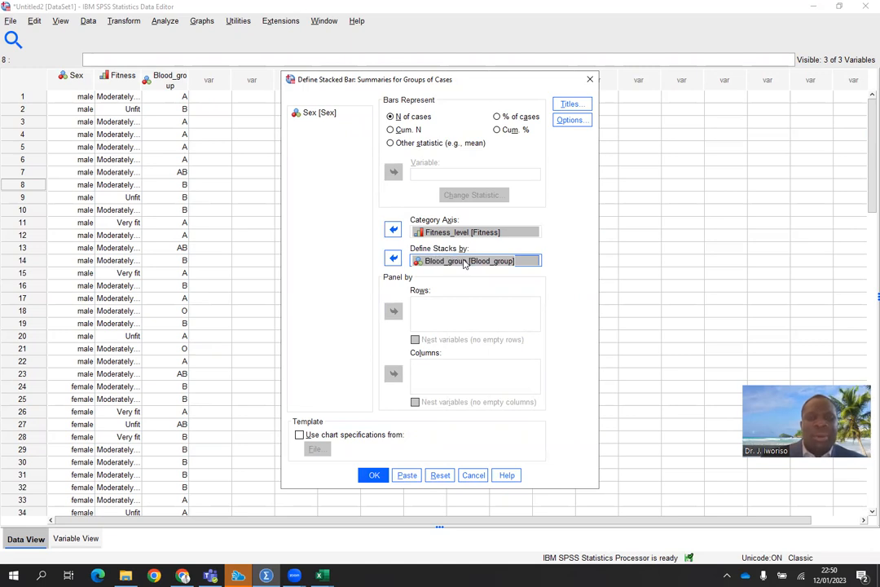
left_click(498, 118)
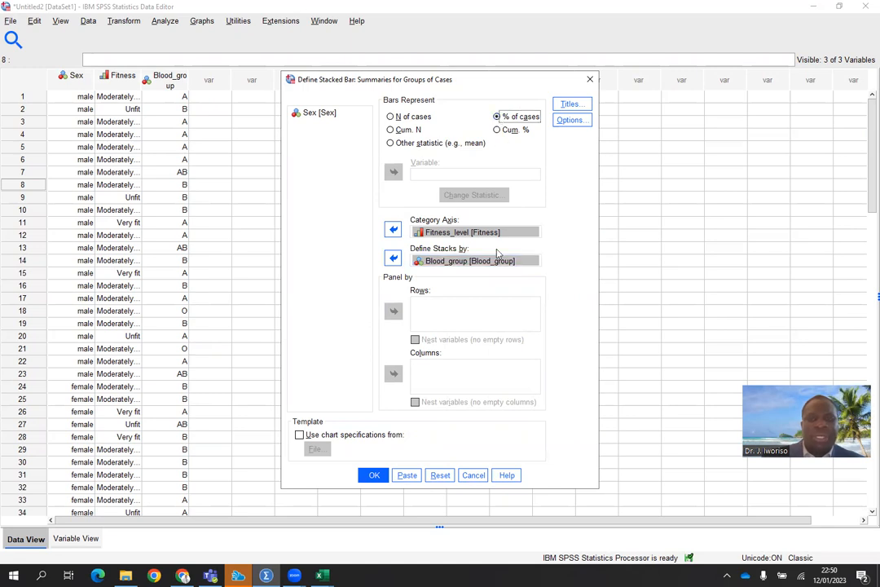
left_click(375, 474)
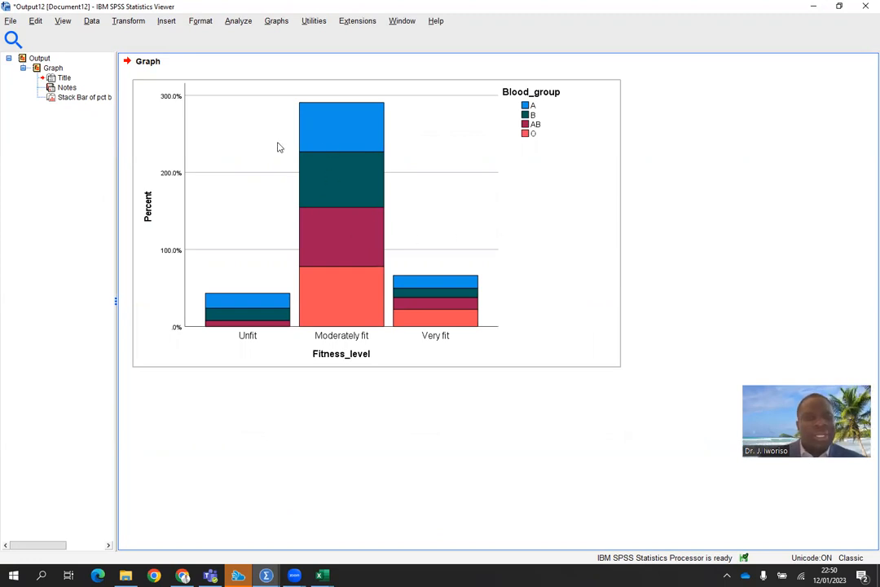
Show data labels on the stacked Fitness_level by Blood_group chart, view the labelled chart enlarged, and close the chart editor
right_click(356, 282)
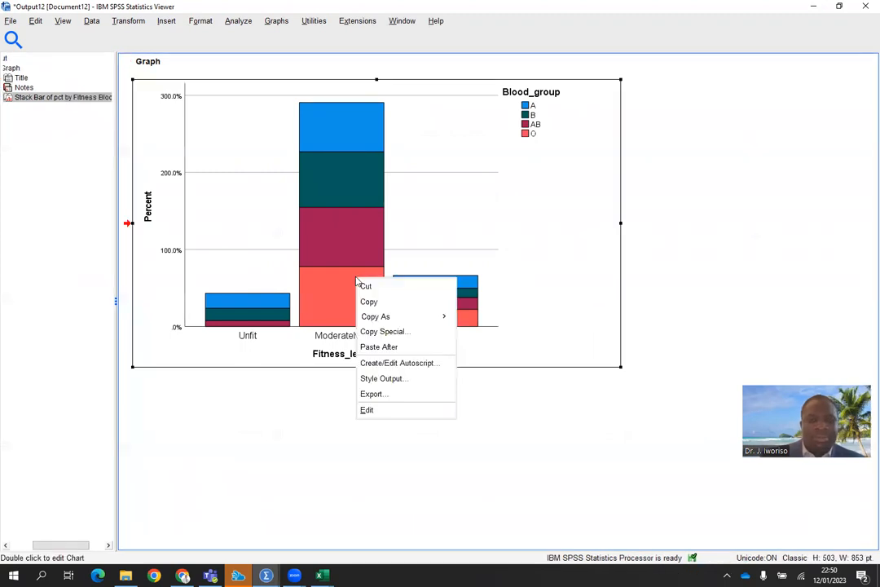
left_click(367, 411)
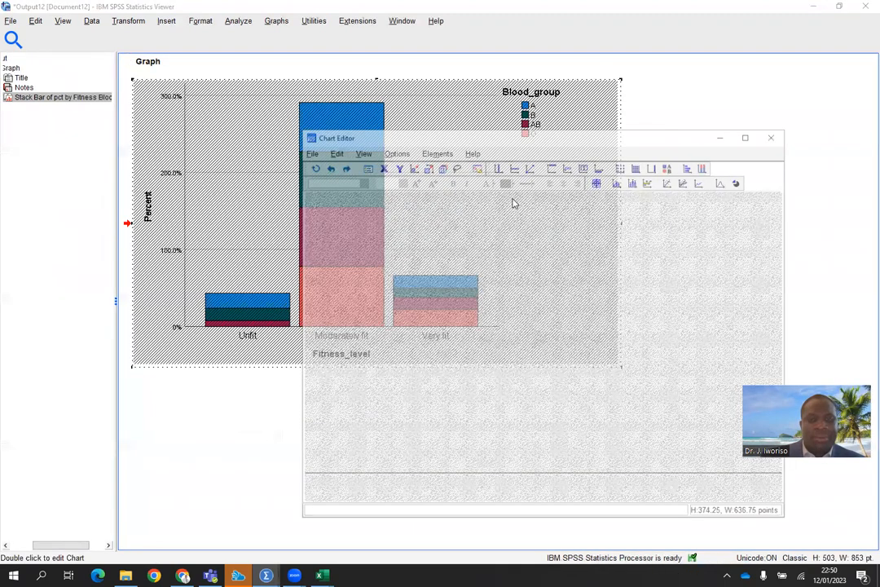
left_click(439, 151)
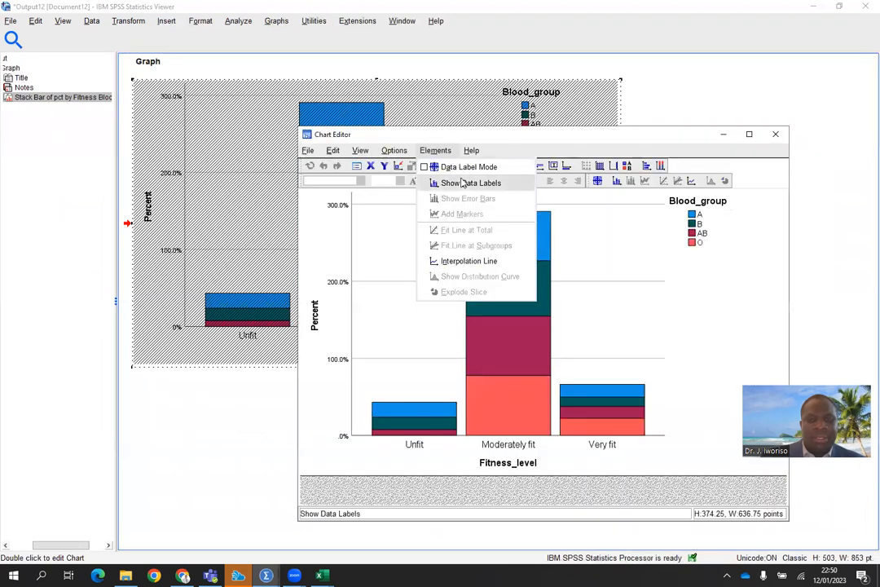
left_click(463, 184)
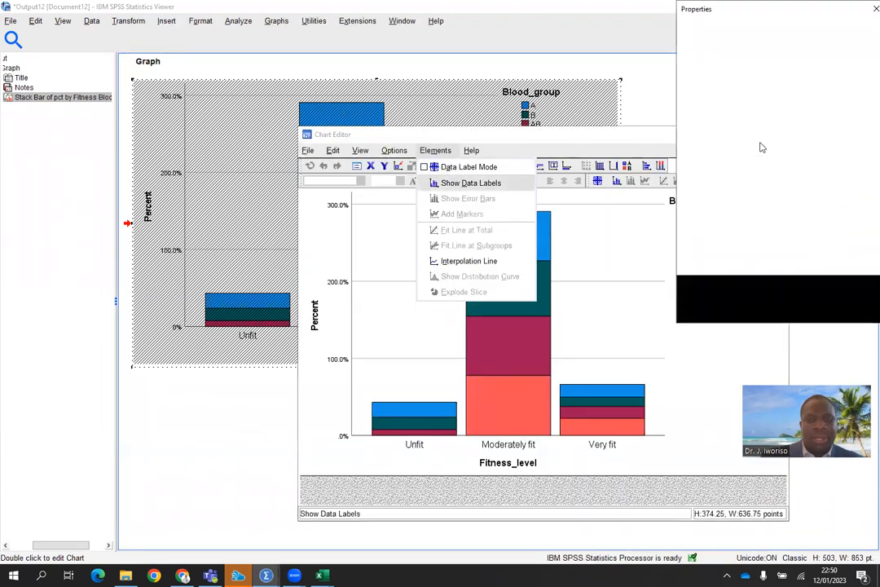
left_click(866, 8)
left_click(749, 133)
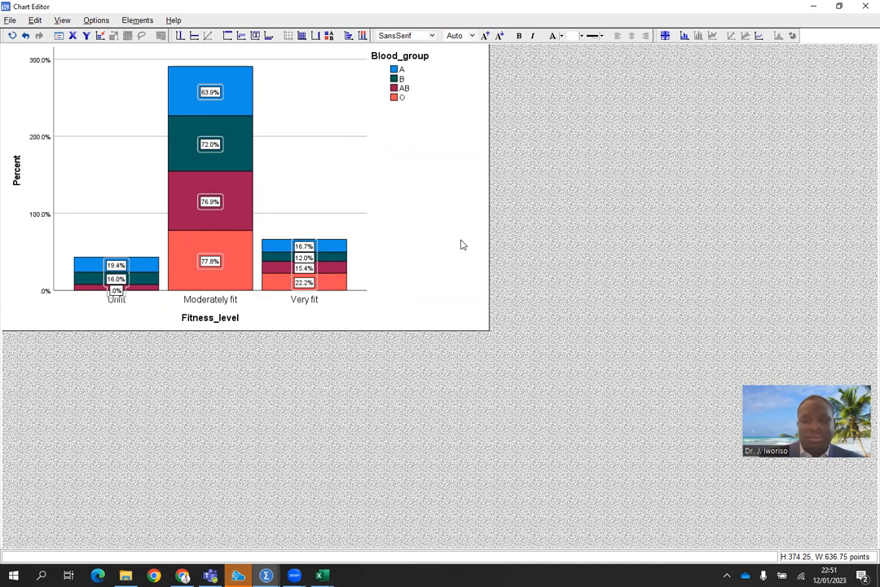
left_click(864, 8)
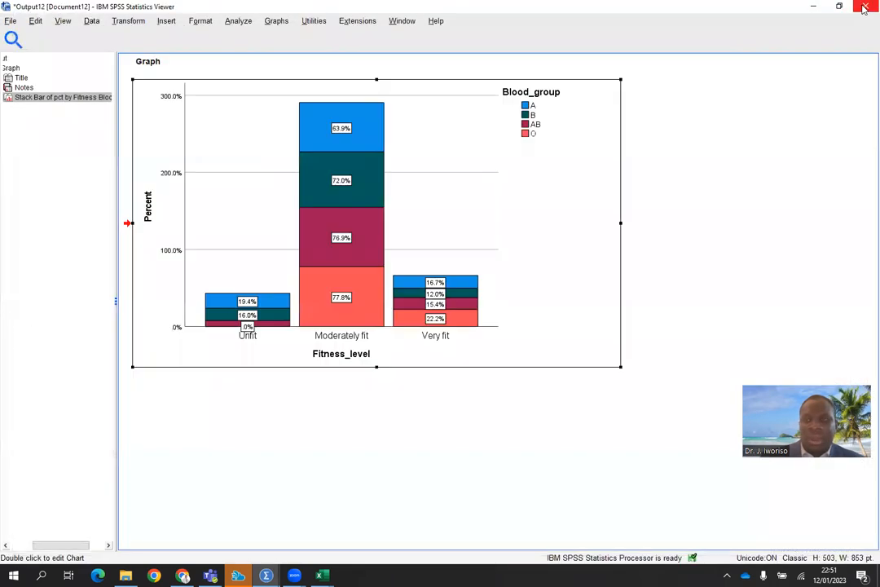
Close the stacked chart's output without saving it and switch to the Book1 workbook in Excel
left_click(864, 8)
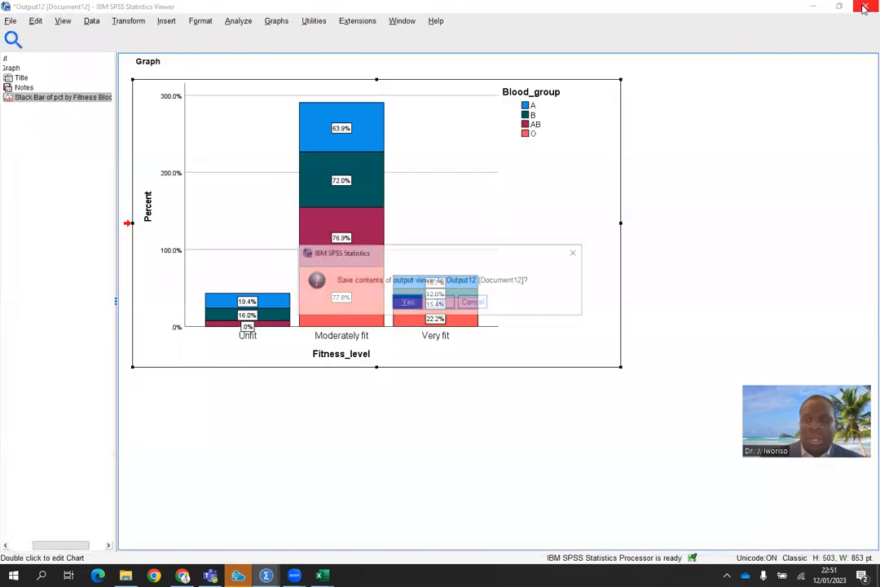
left_click(440, 302)
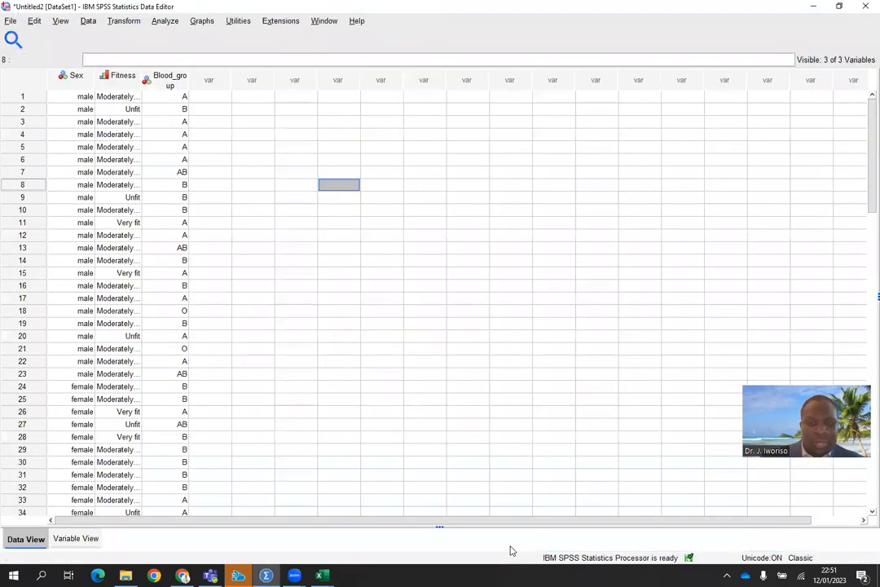
mouse_move(323, 576)
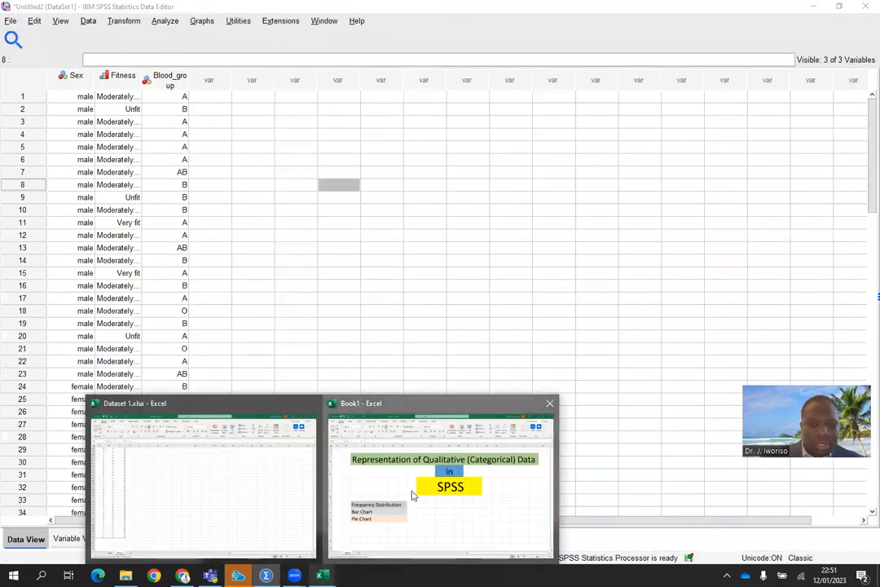
left_click(413, 496)
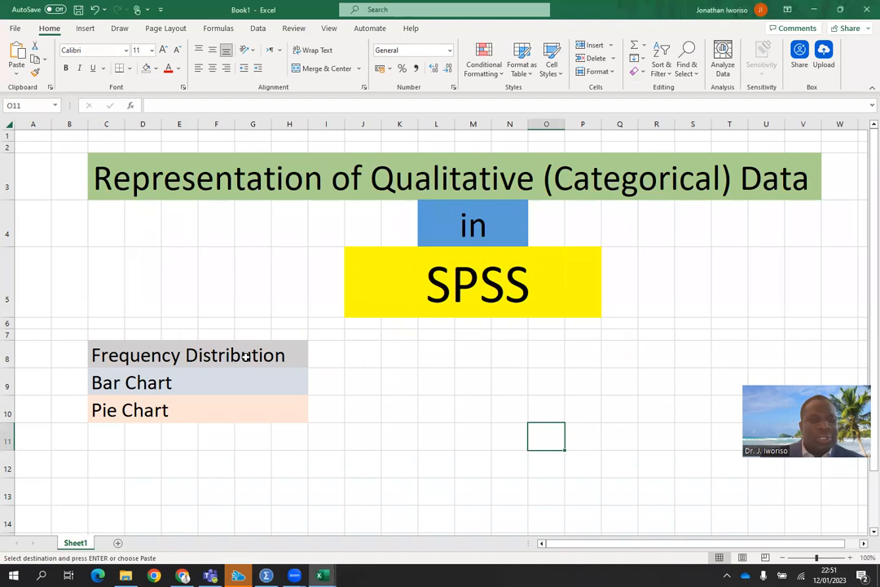